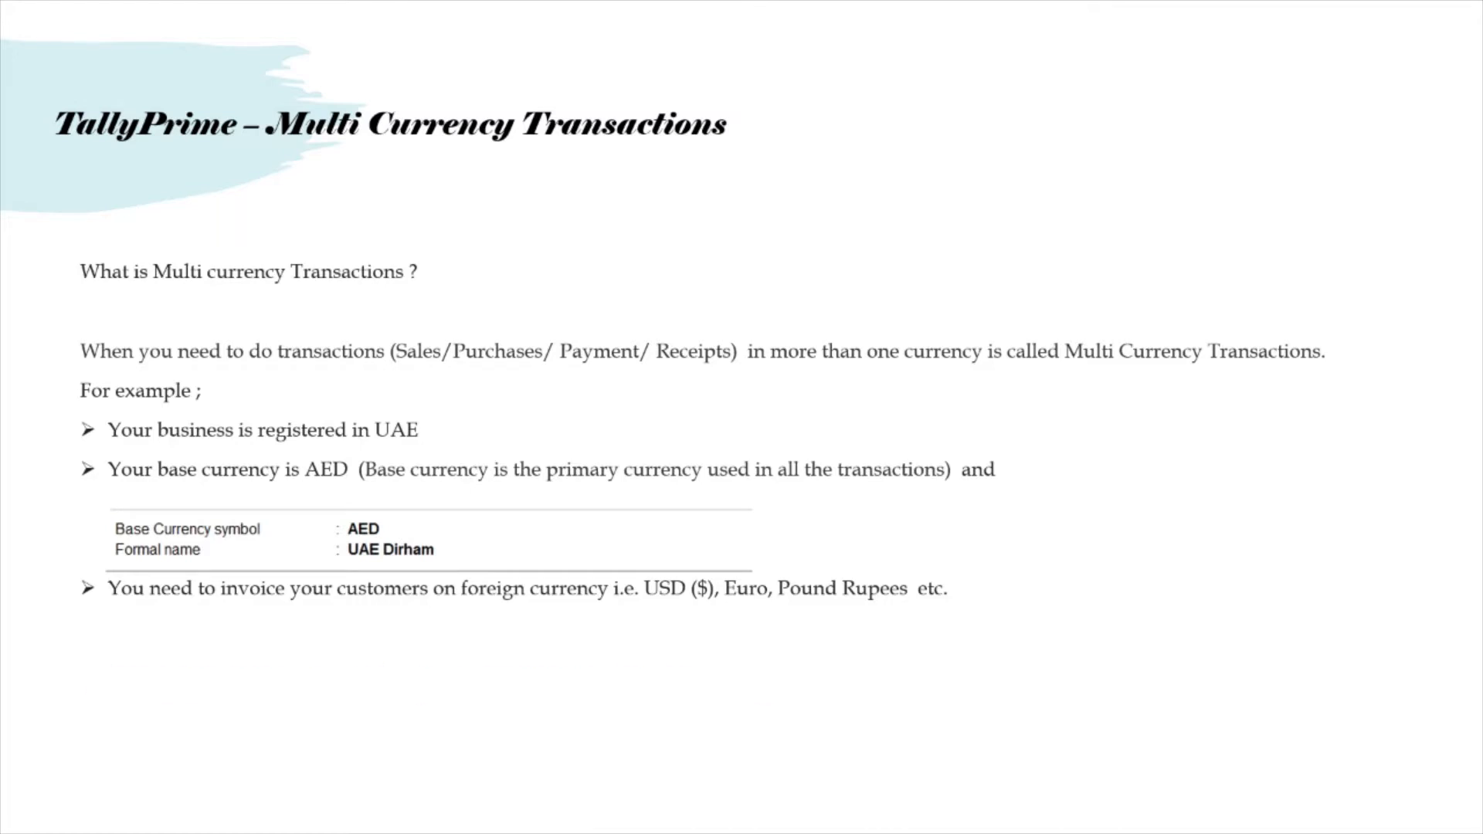
Reveal the line 'You can create multiple currencies in TallyPrime' and advance to the multi-currency steps slide
{"action": "key", "text": "Right"}
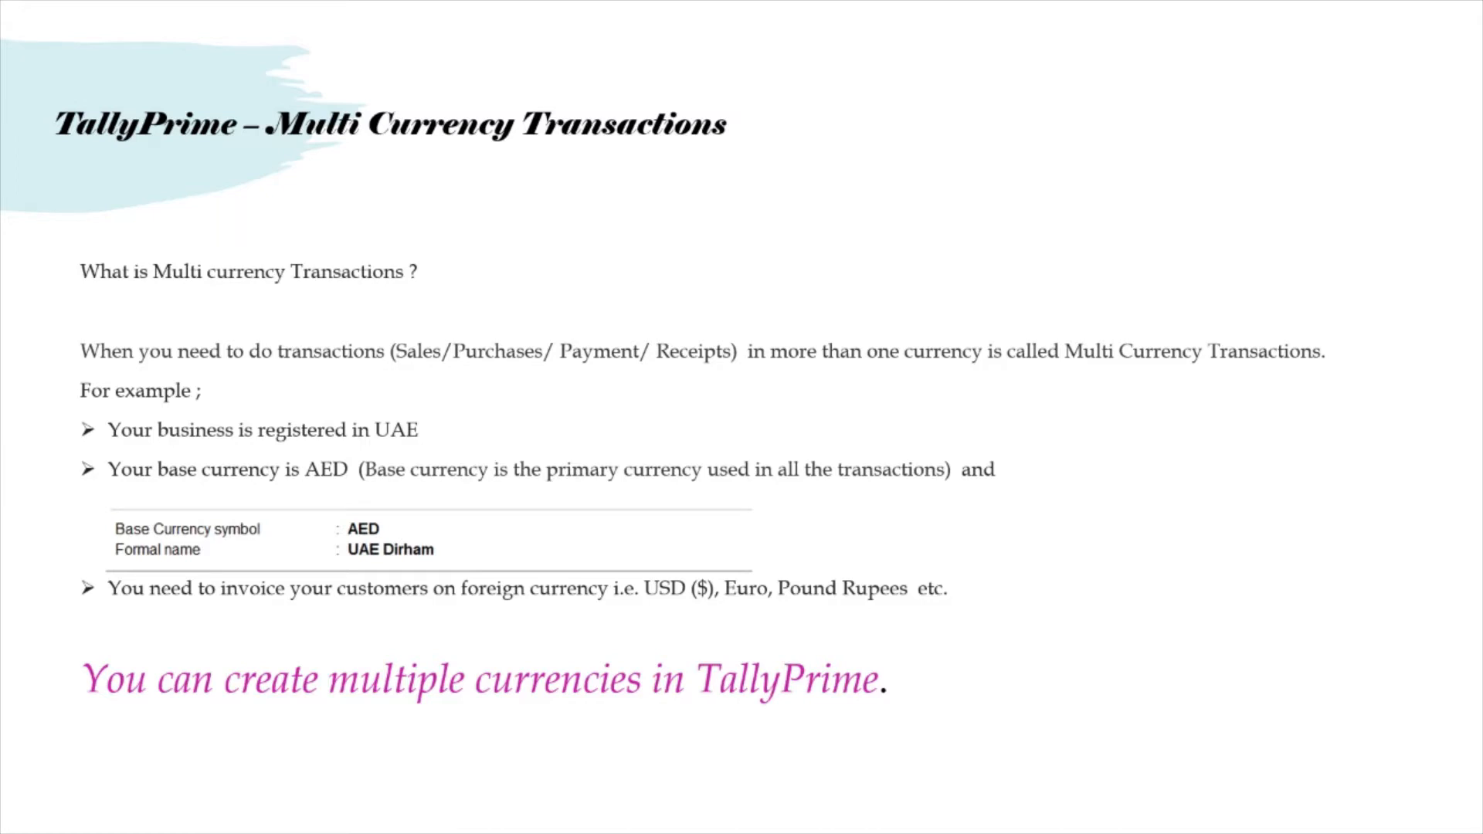
{"action": "key", "text": "Right"}
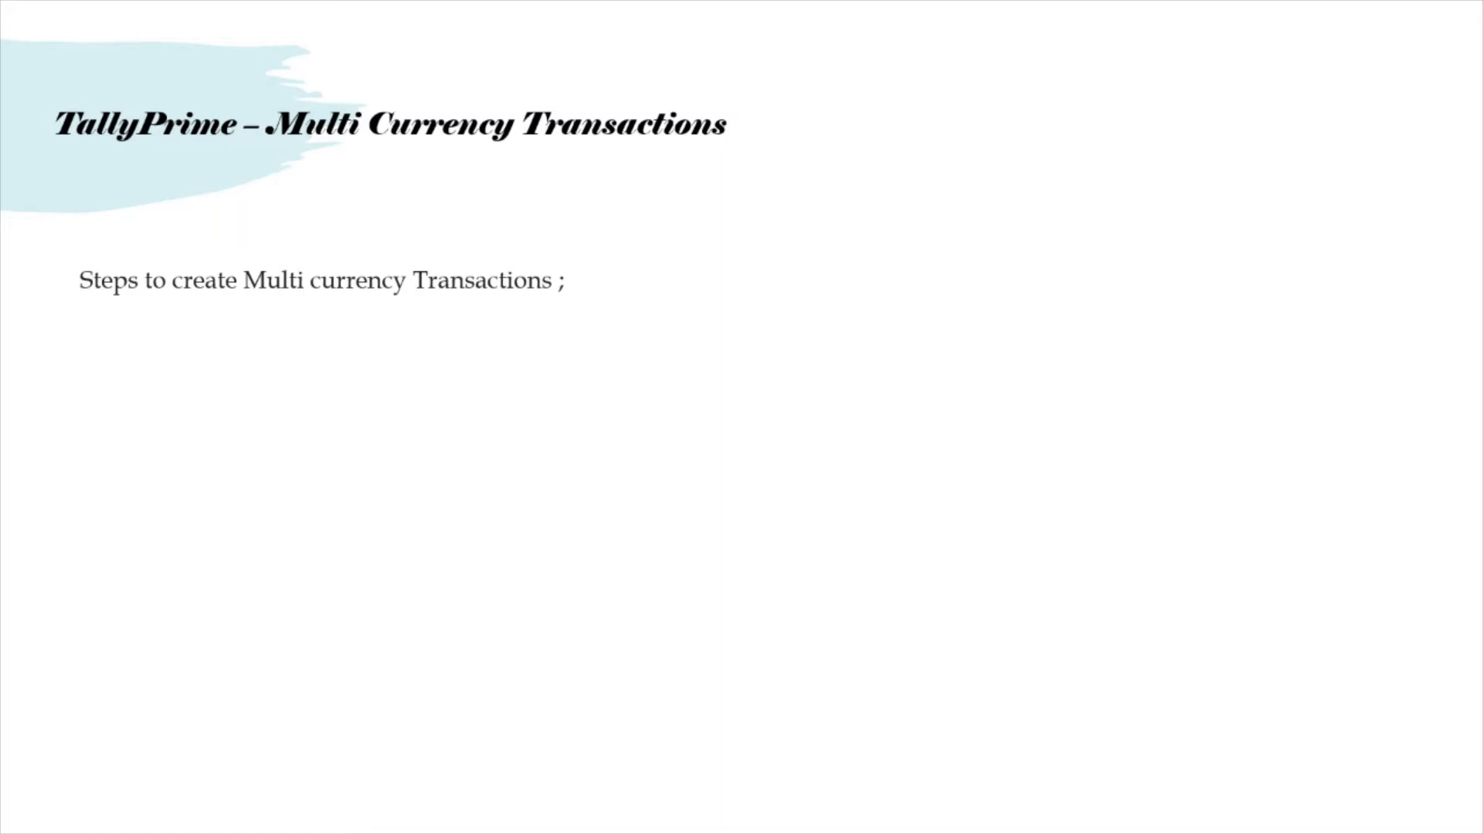
Reveal the three bullets: create currencies, set the standard exchange rate, and record foreign-currency transactions
{"action": "key", "text": "Right"}
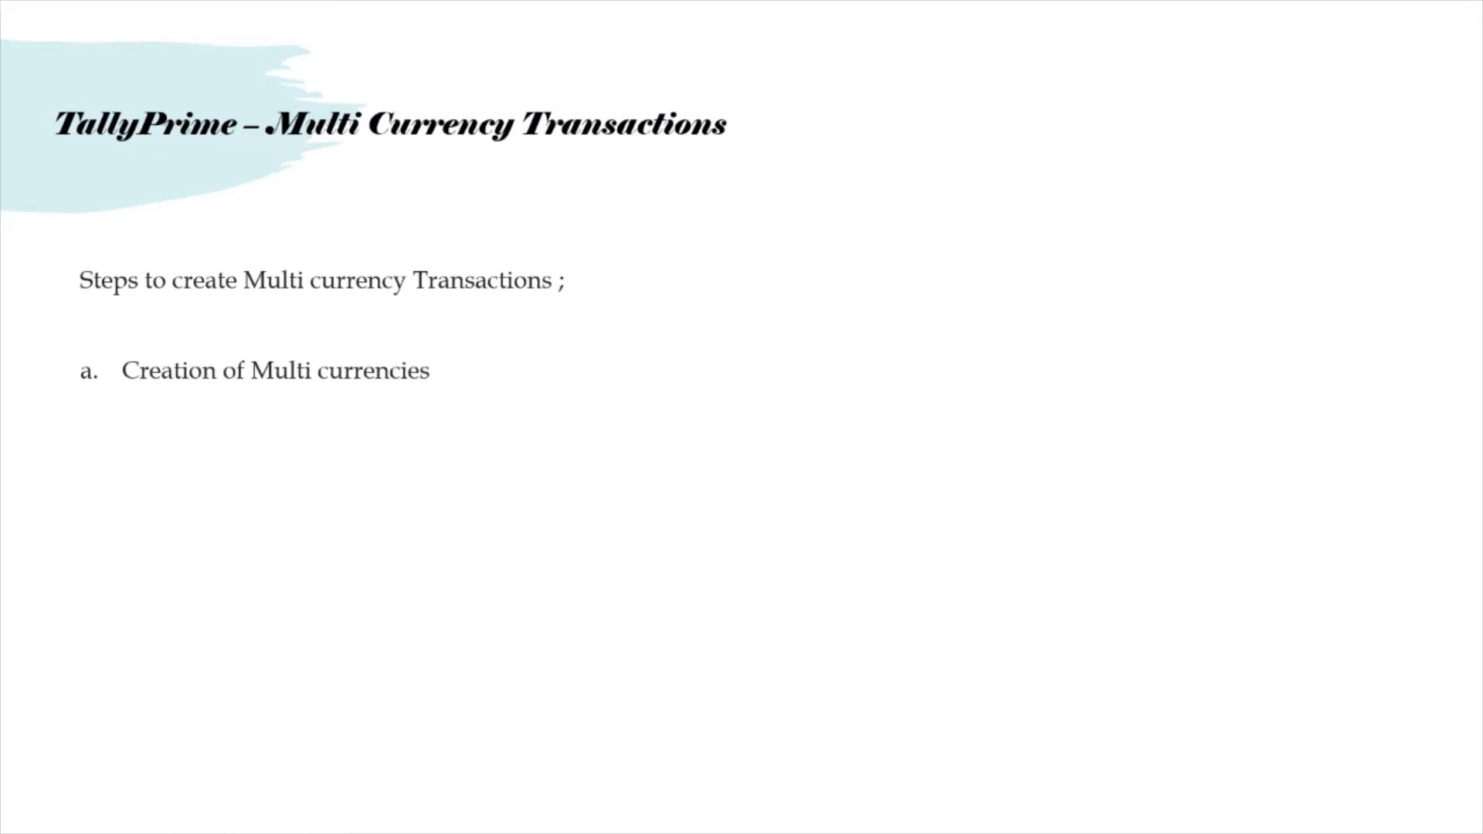
{"action": "key", "text": "Right"}
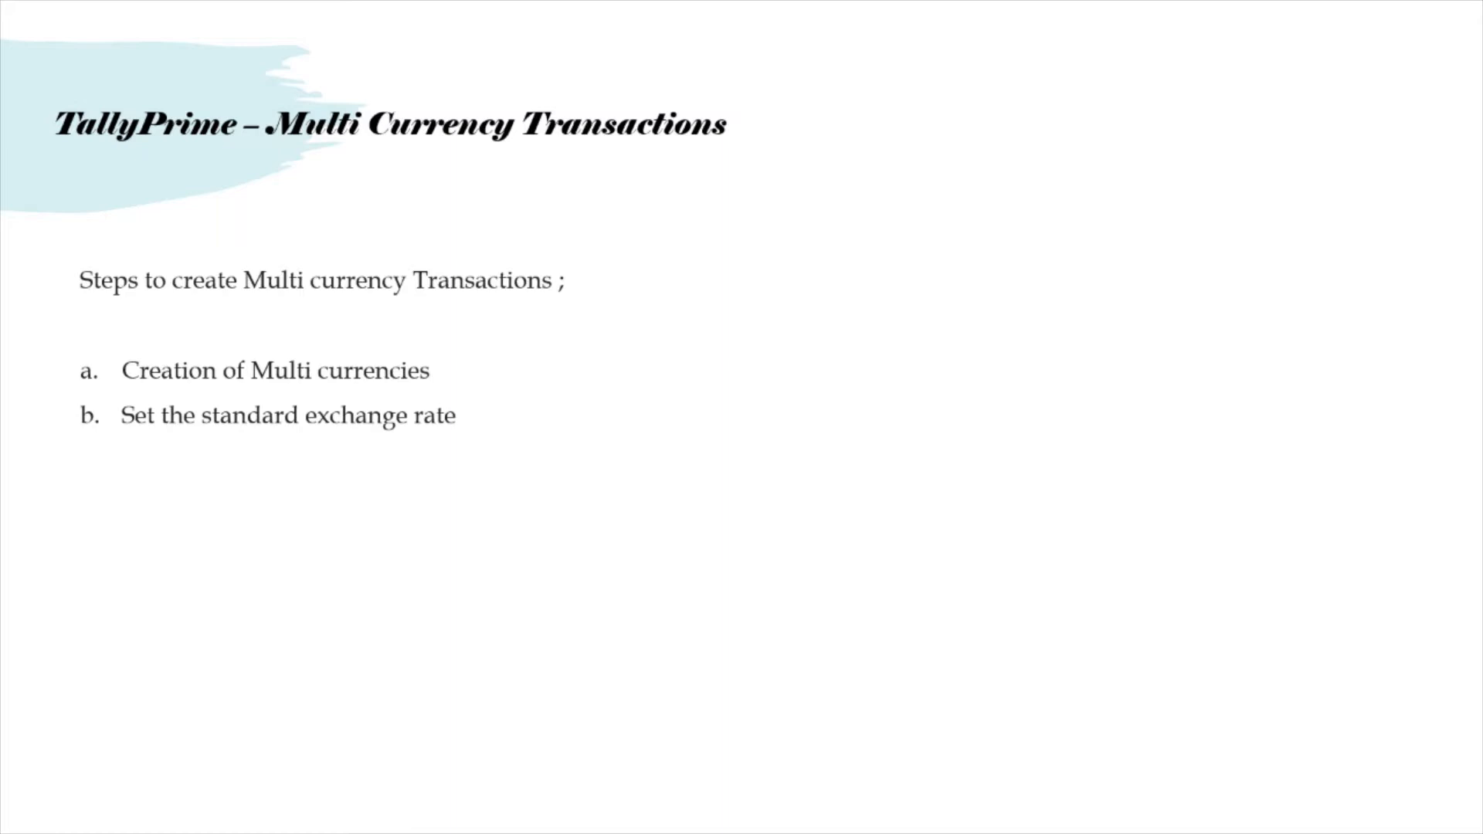
{"action": "key", "text": "Right"}
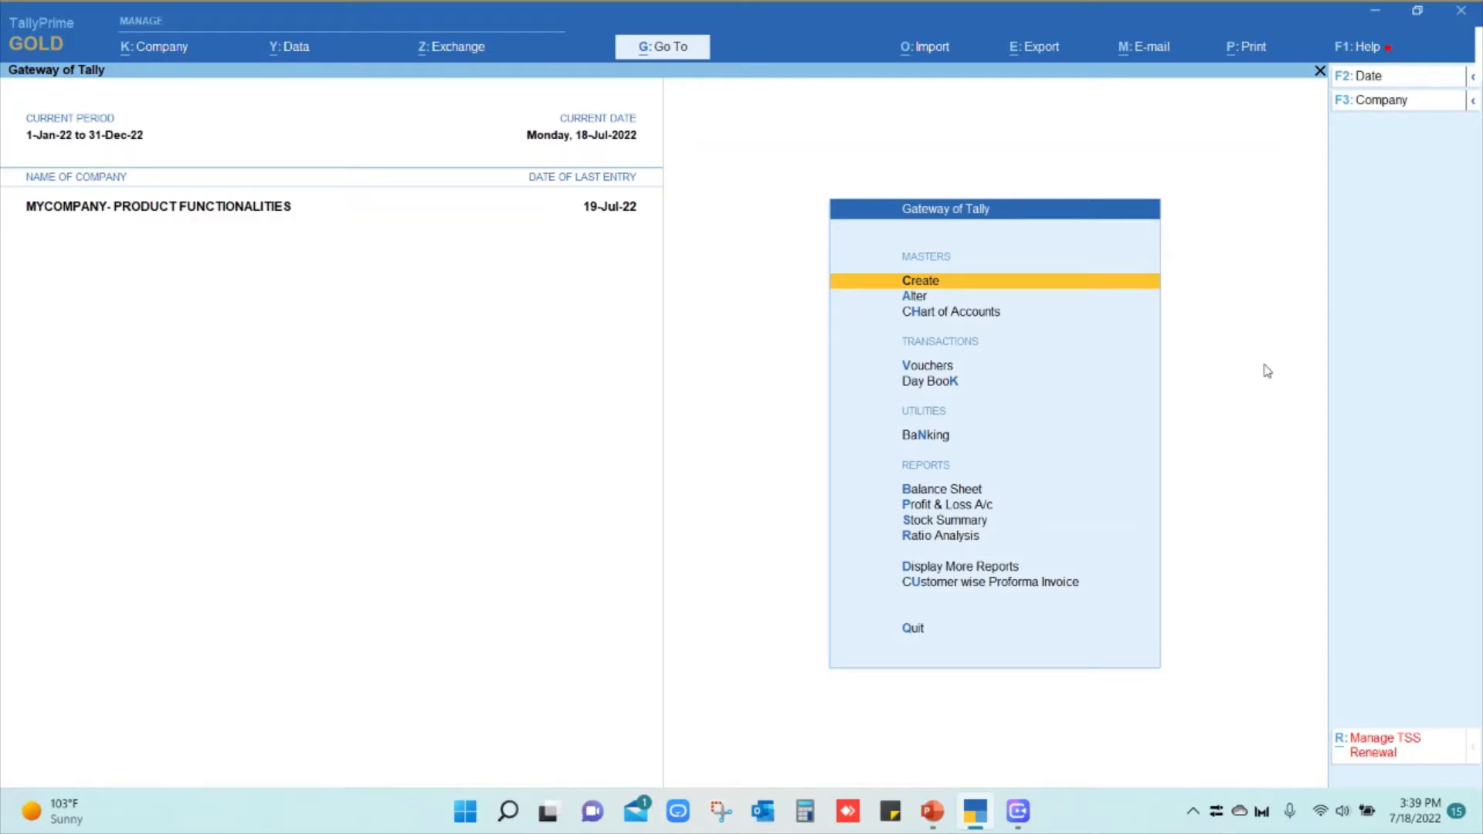
Start a new Currency master from Create, choosing Create New rather than altering AED
{"action": "left_click", "coordinate": [937, 288]}
{"action": "key", "text": "Down"}
{"action": "key", "text": "Down"}
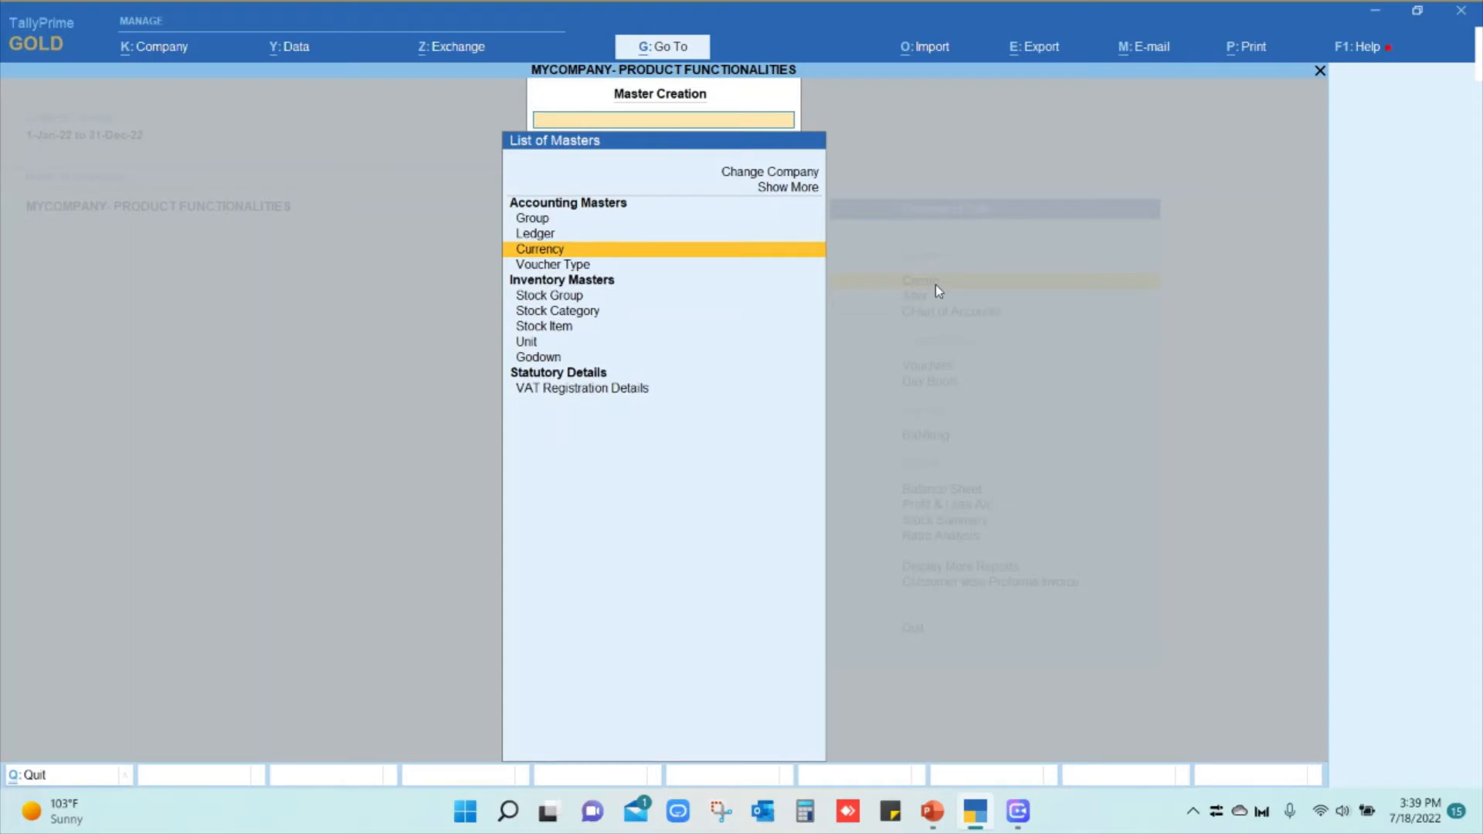
{"action": "key", "text": "Return"}
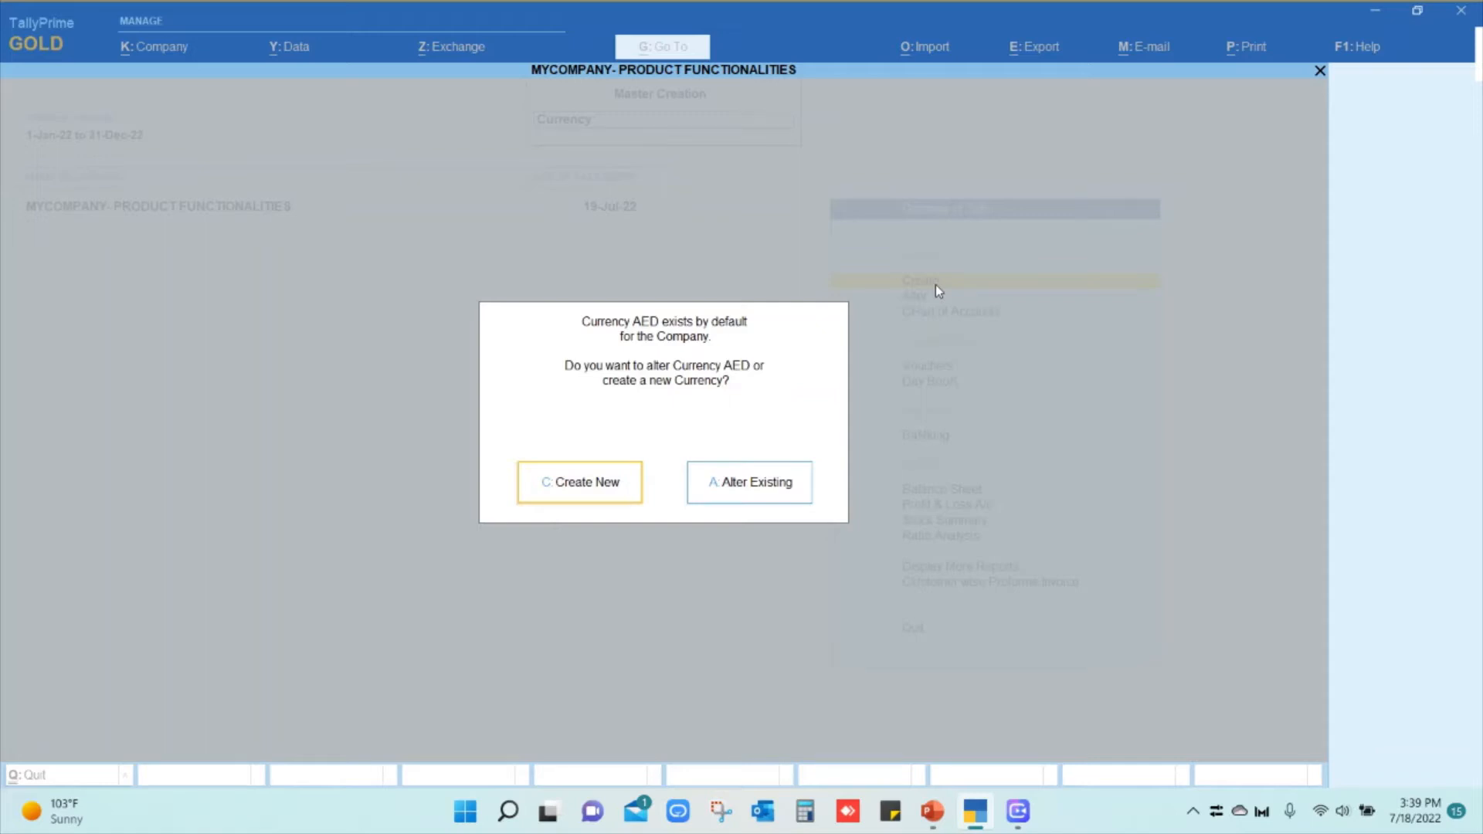
{"action": "left_click", "coordinate": [571, 487]}
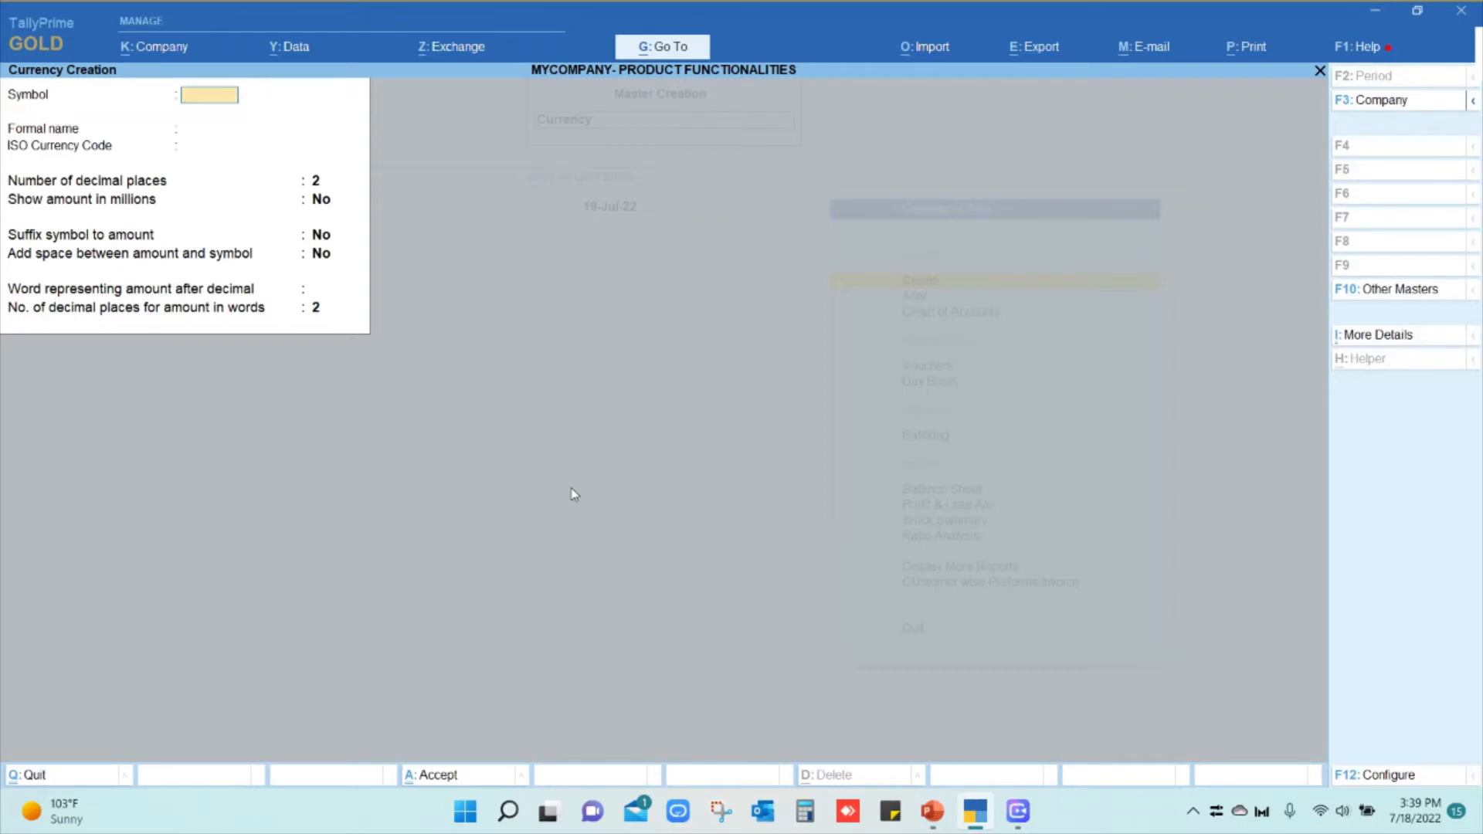
Enter symbol $, formal name Dollar and ISO code USD, keeping 2 decimal places
{"action": "type", "text": "$"}
{"action": "key", "text": "Return"}
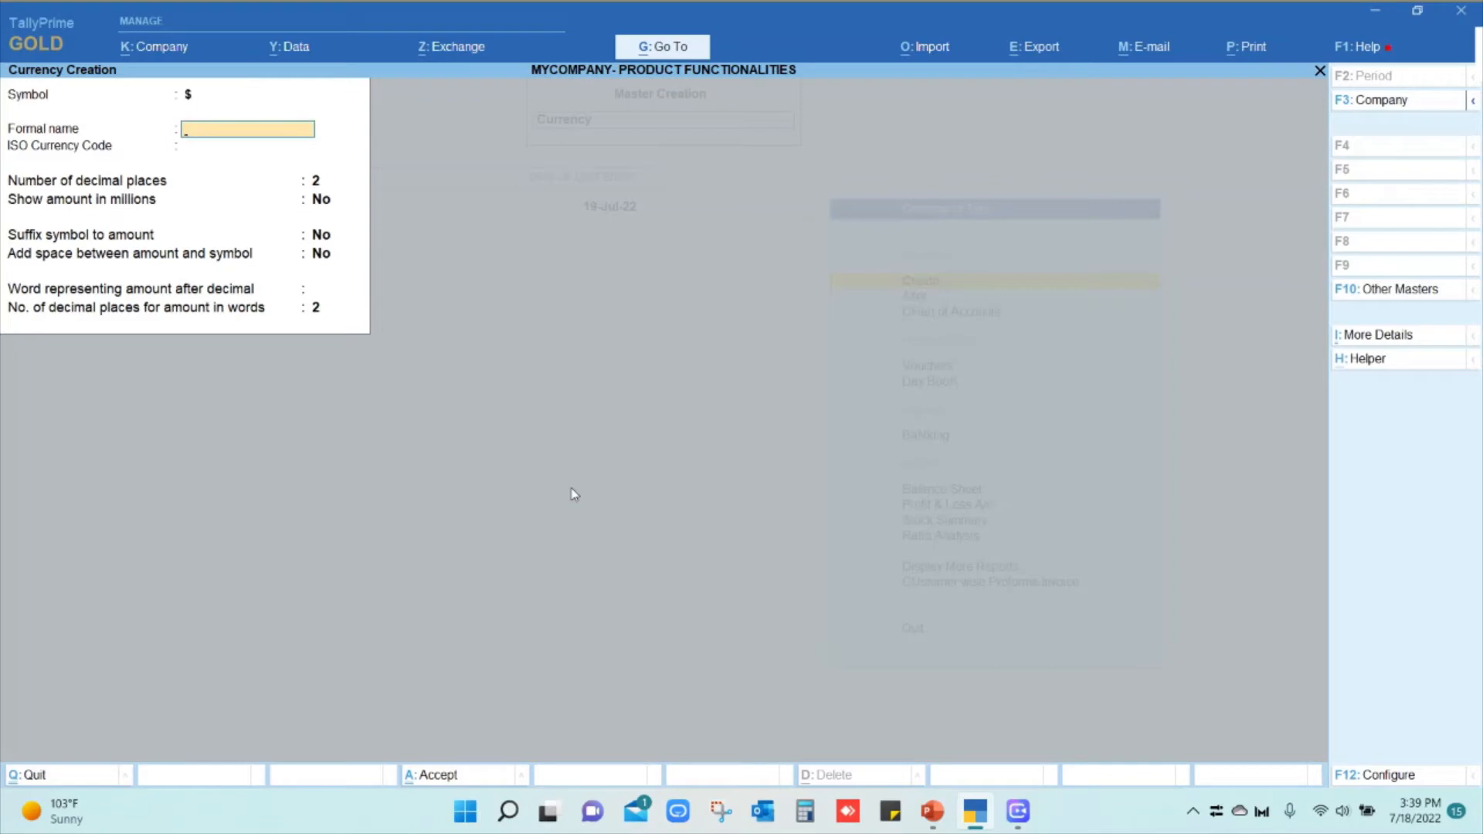
{"action": "type", "text": "Dollar"}
{"action": "key", "text": "Return"}
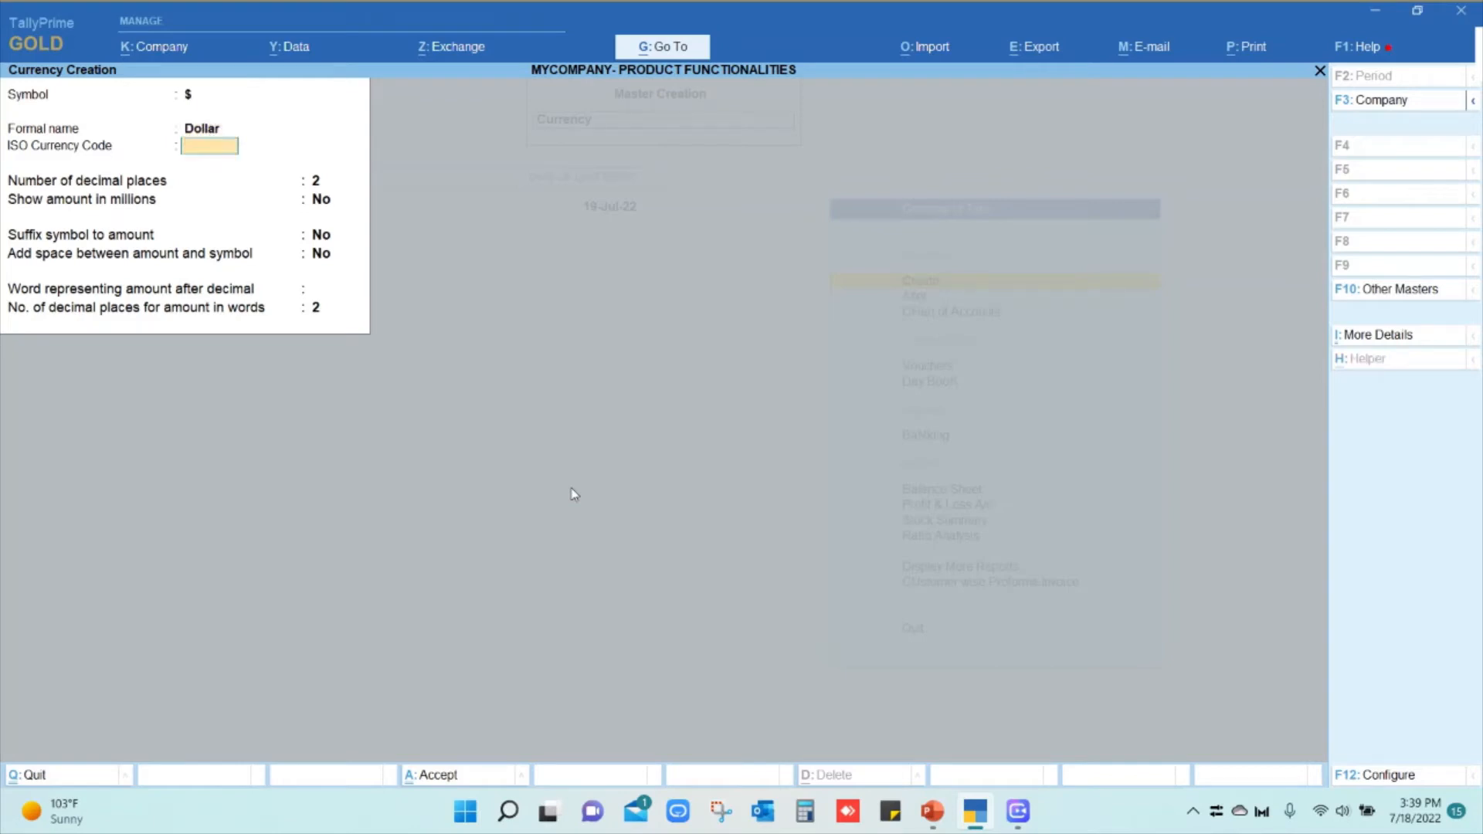
{"action": "type", "text": "USD"}
{"action": "key", "text": "Return"}
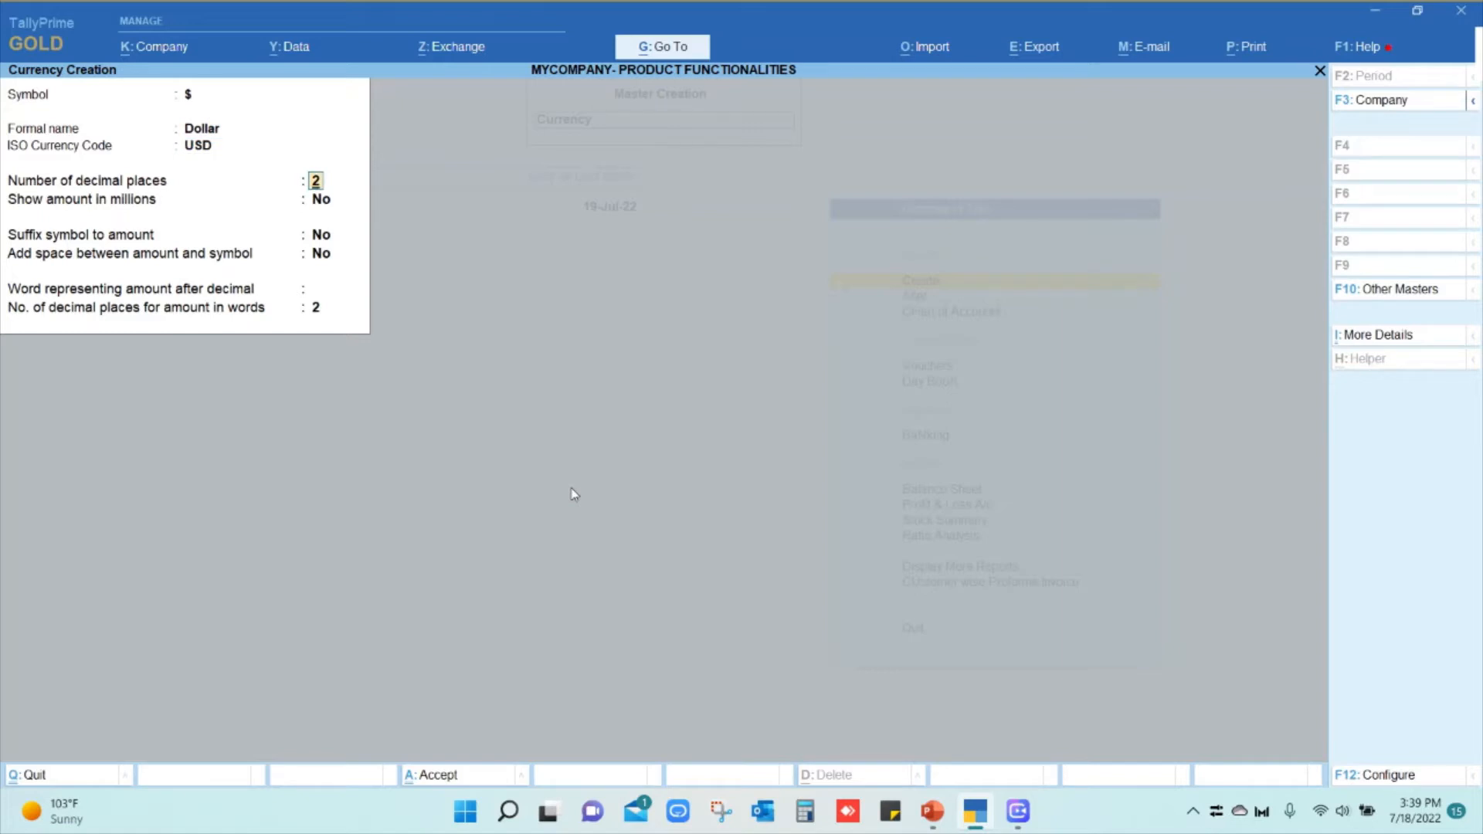
{"action": "key", "text": "Return"}
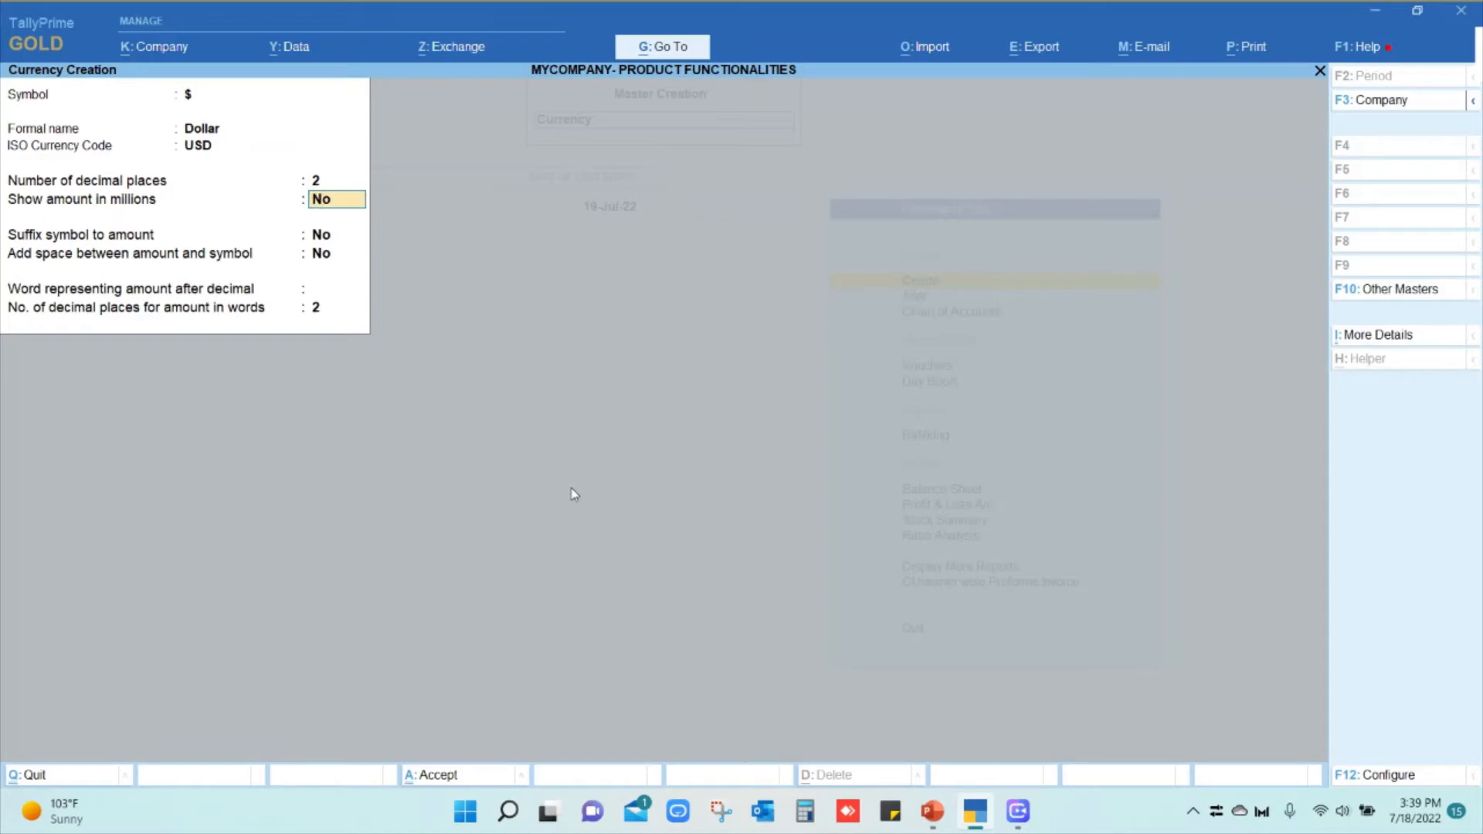
Show amounts in millions with the symbol suffixed after a space, then save the currency
{"action": "type", "text": "yes"}
{"action": "key", "text": "Return"}
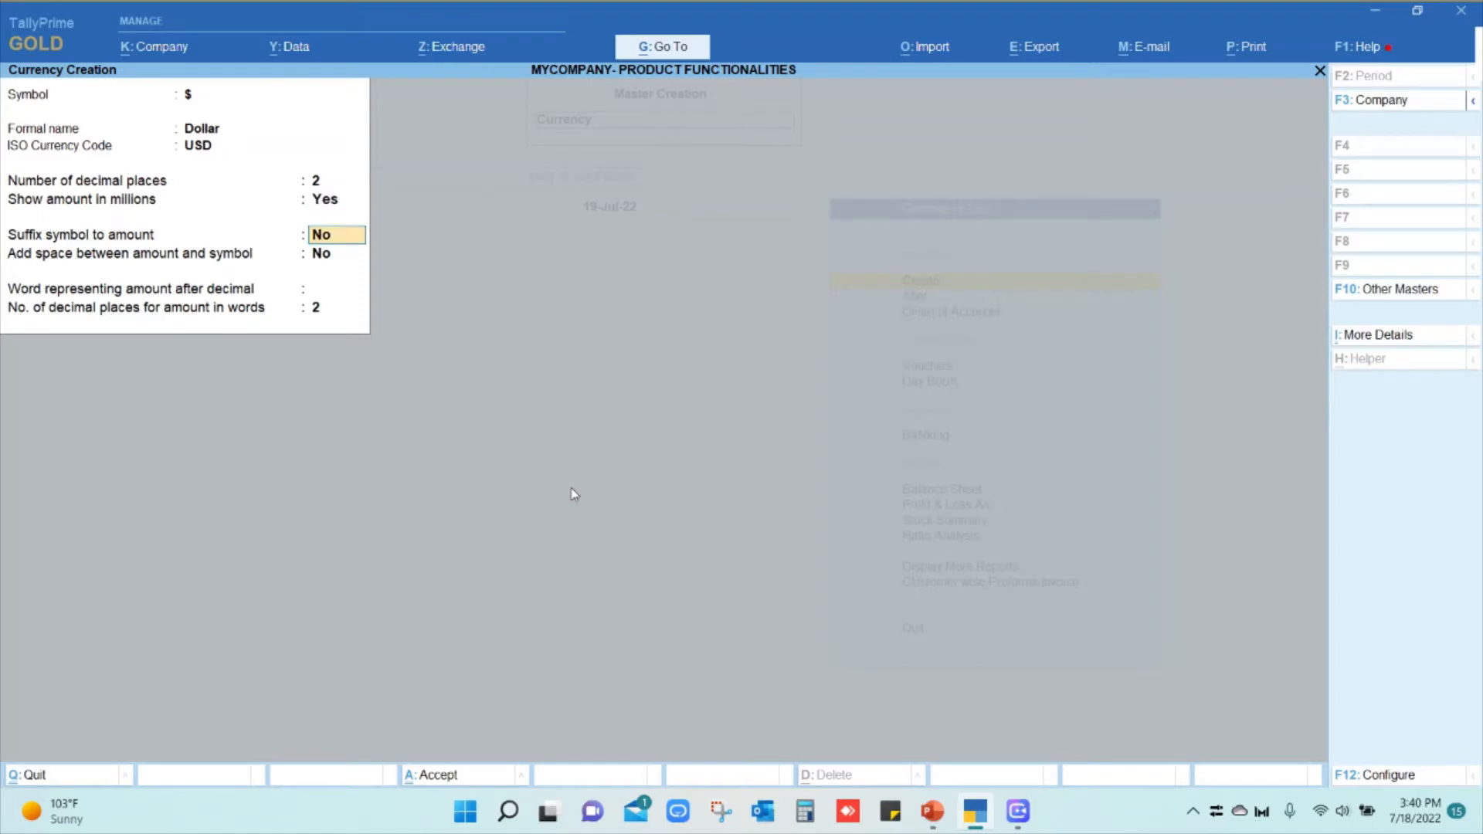
{"action": "type", "text": "yes"}
{"action": "key", "text": "Return"}
{"action": "type", "text": "yes"}
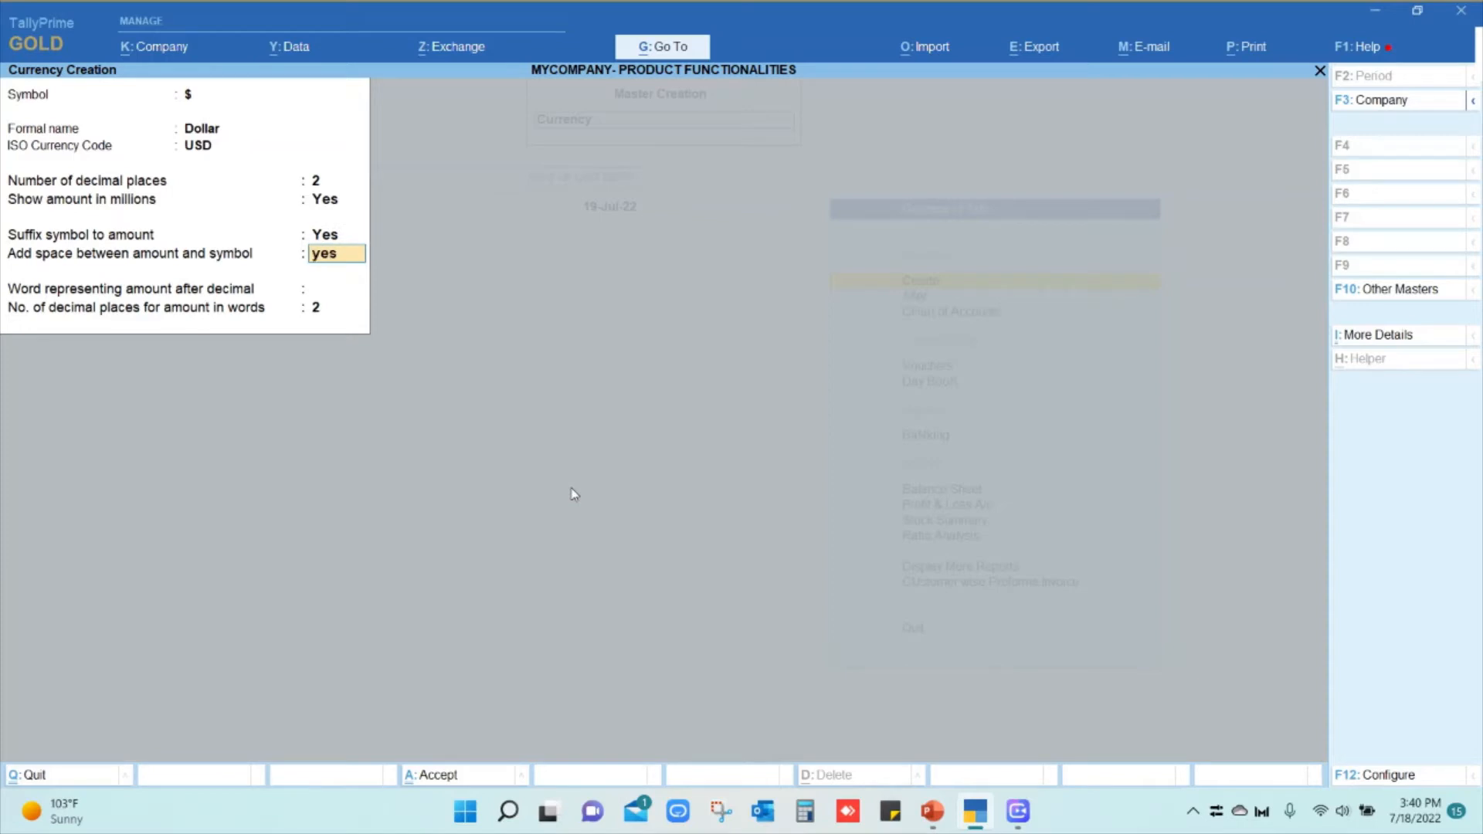
{"action": "key", "text": "Return"}
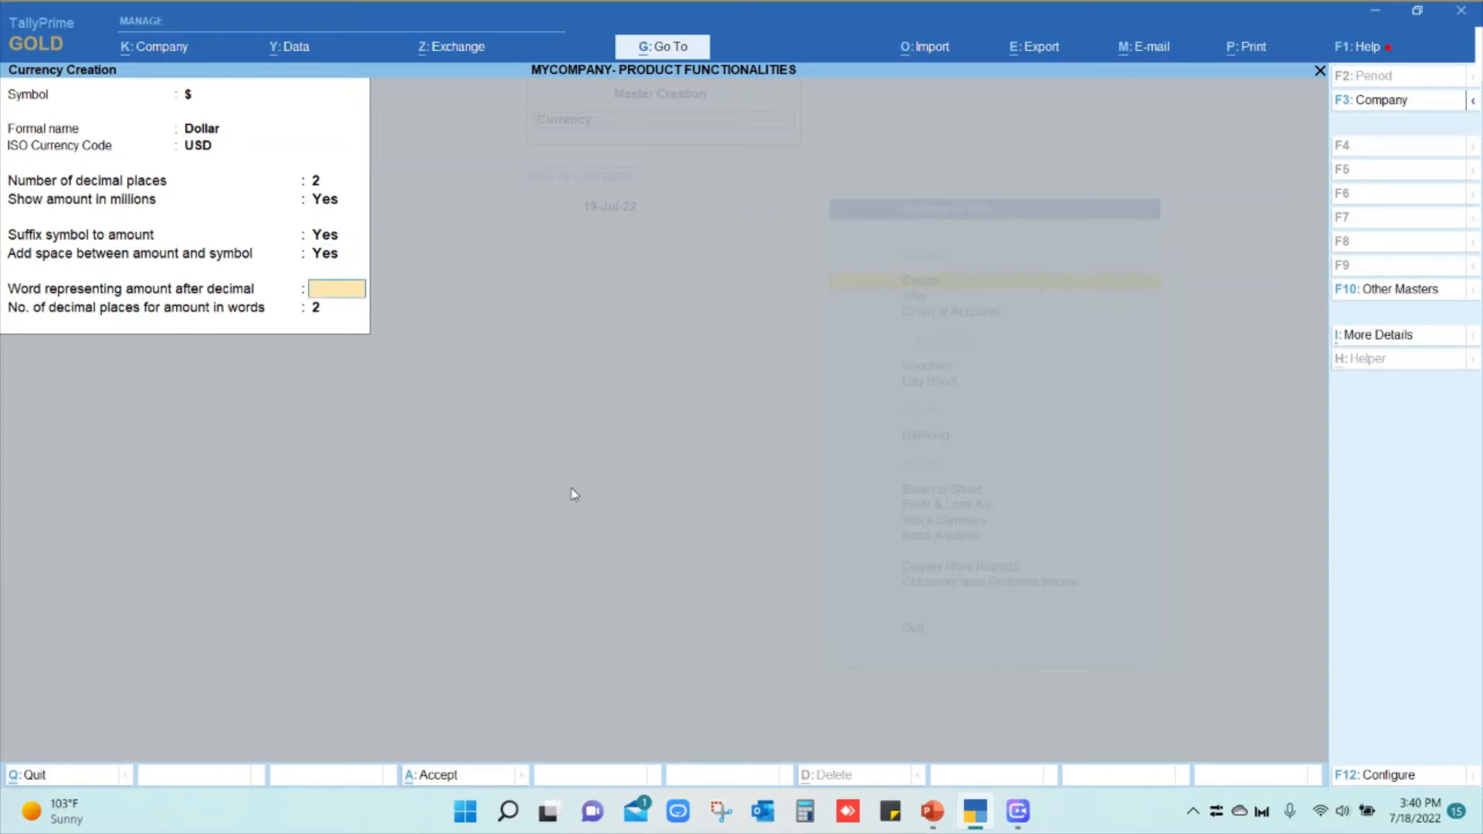
{"action": "key", "text": "Return"}
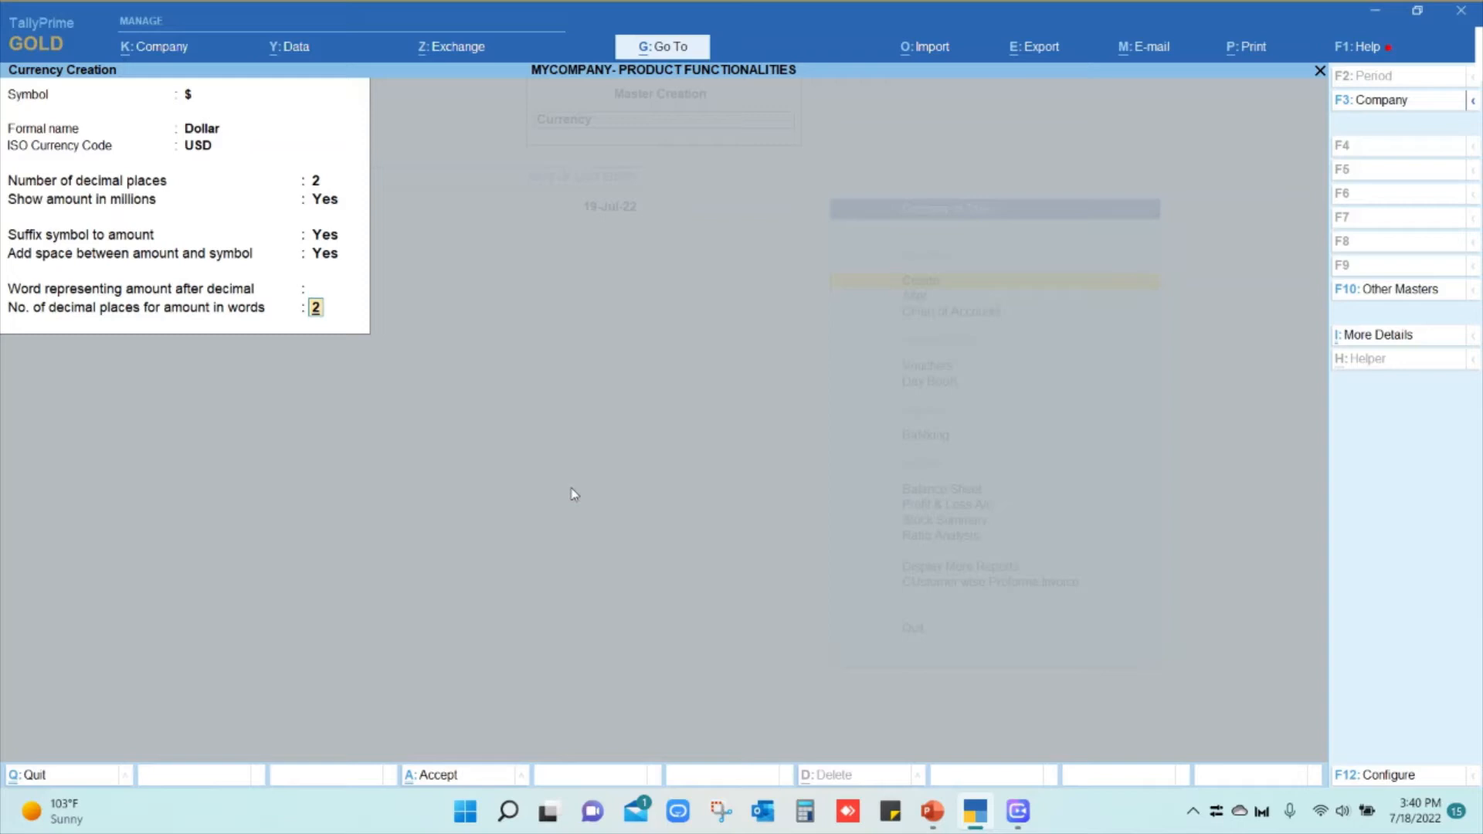
{"action": "key", "text": "Return"}
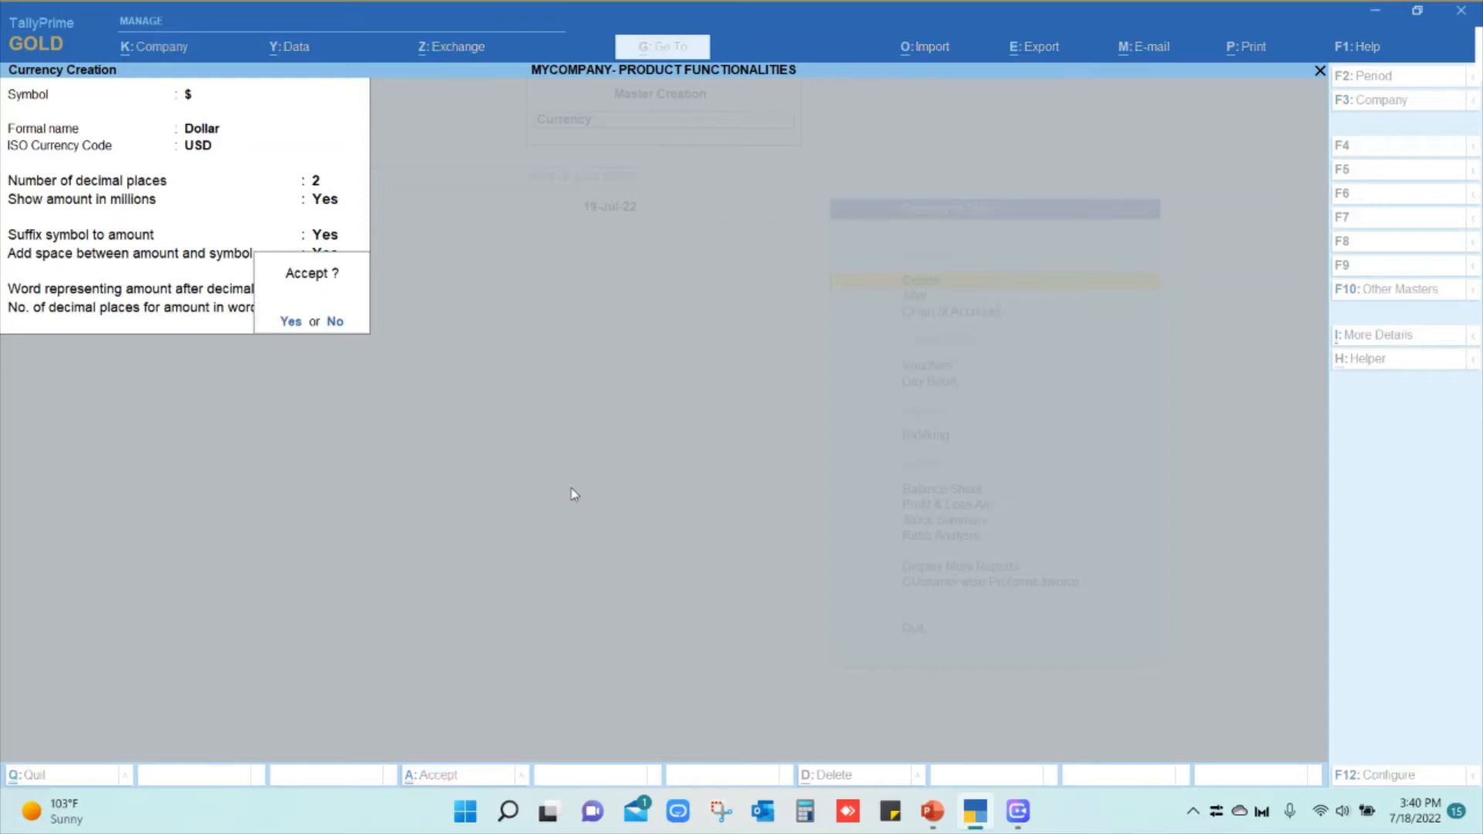
{"action": "key", "text": "Return"}
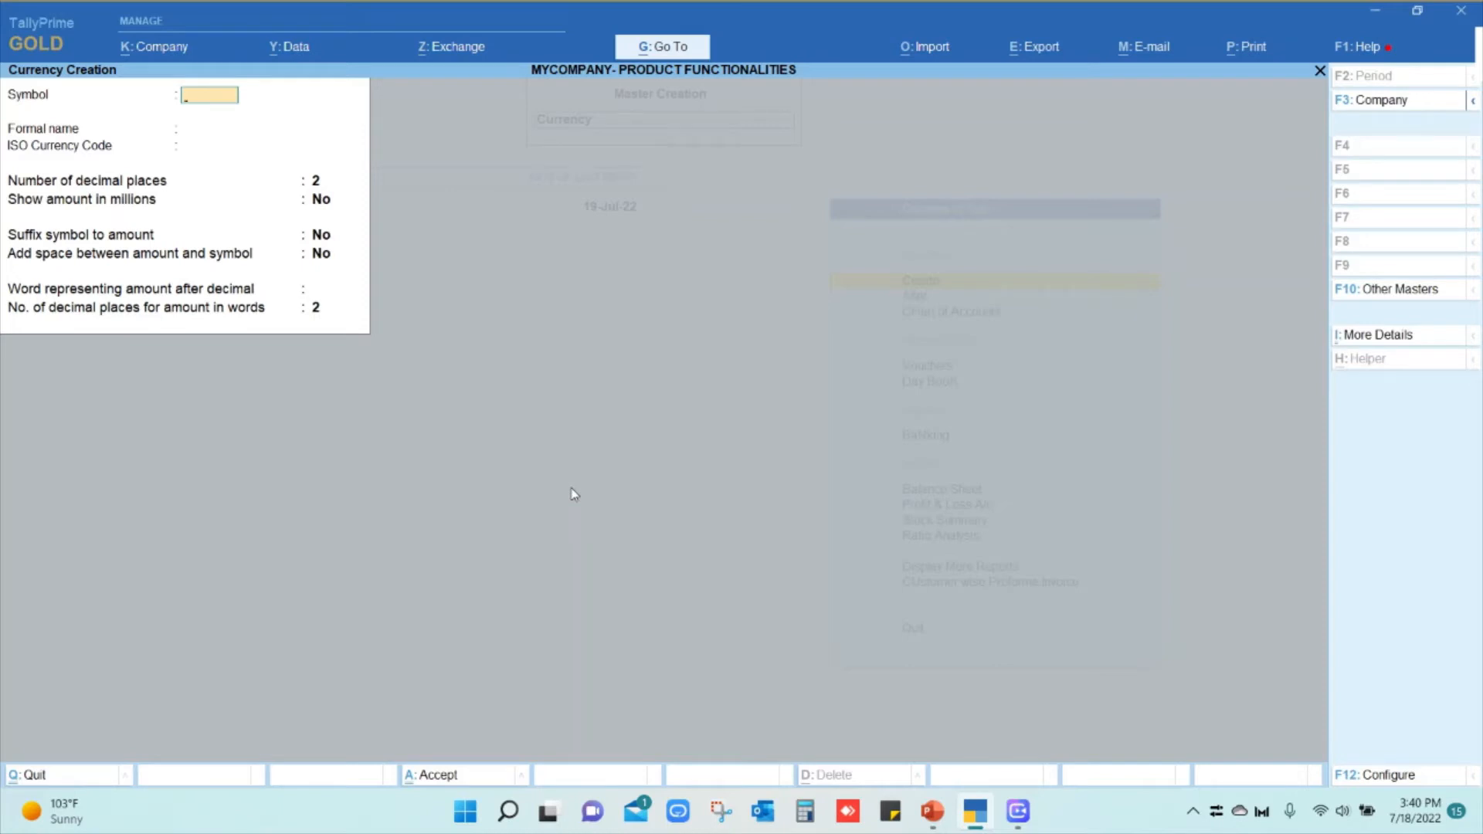
Close the blank form and open the $ currency for alteration through Alter > Currency
{"action": "key", "text": "Escape"}
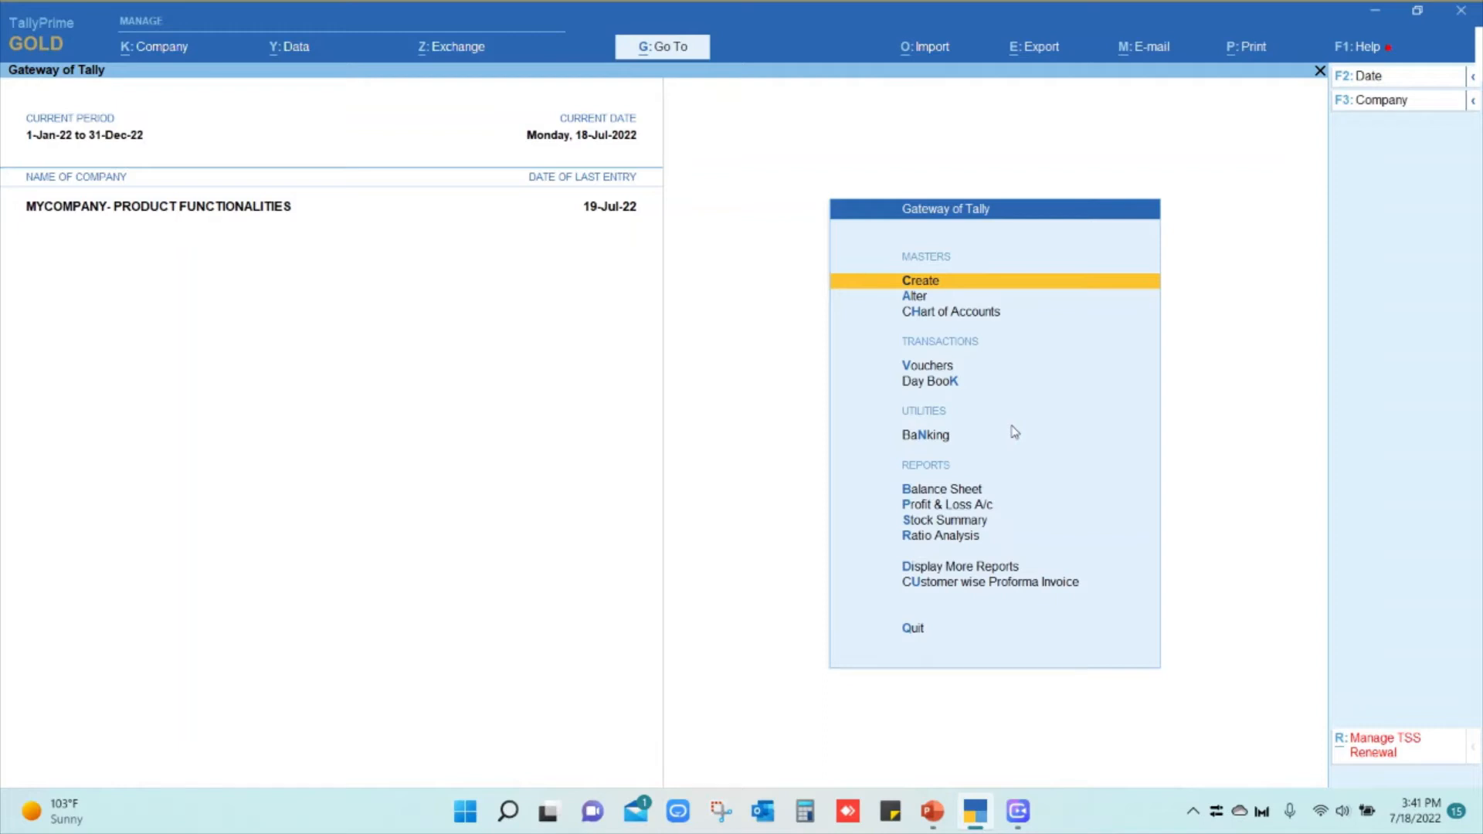
{"action": "key", "text": "Down"}
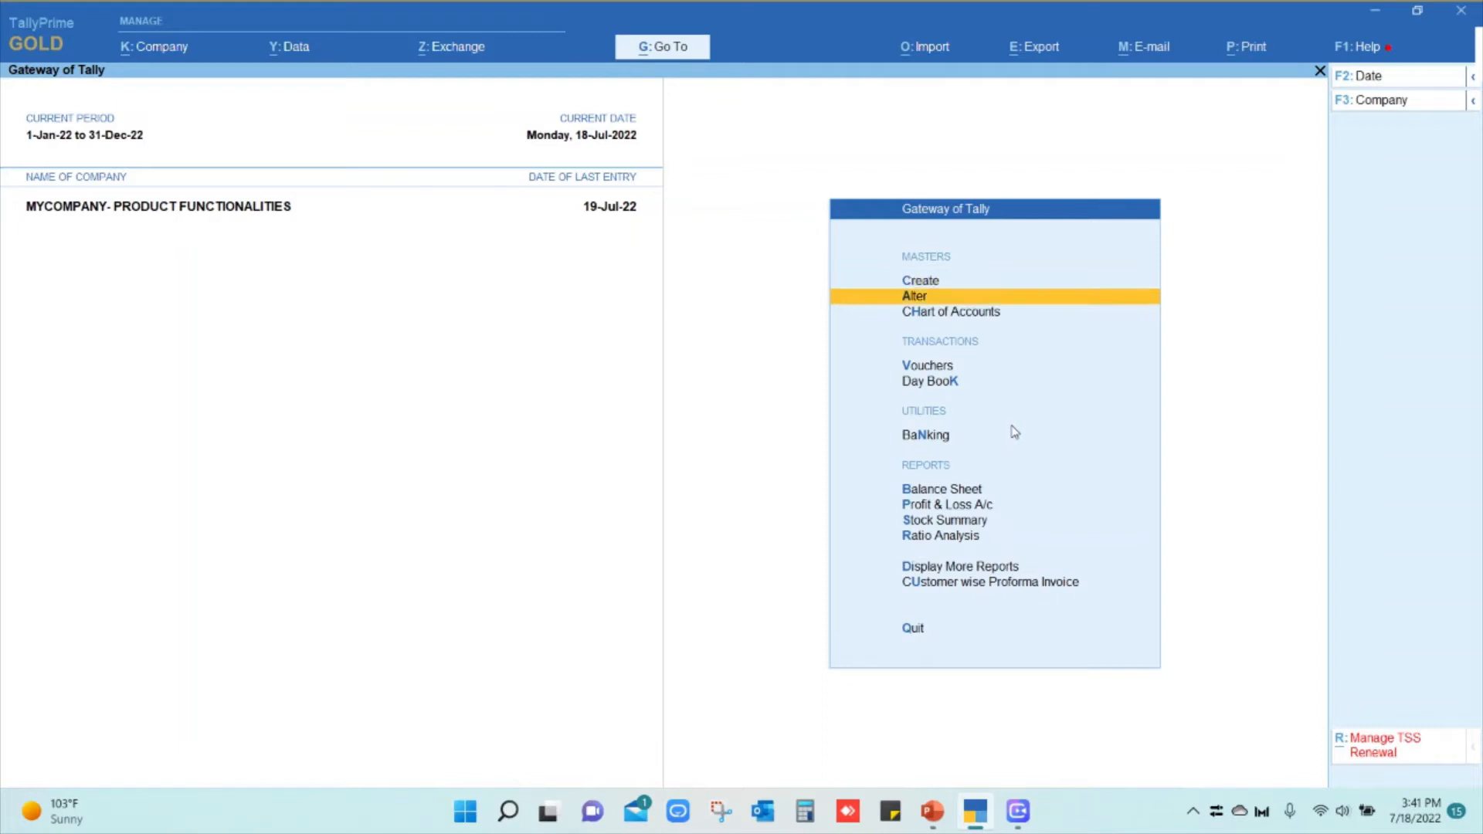
{"action": "key", "text": "Return"}
{"action": "key", "text": "Down"}
{"action": "key", "text": "Down"}
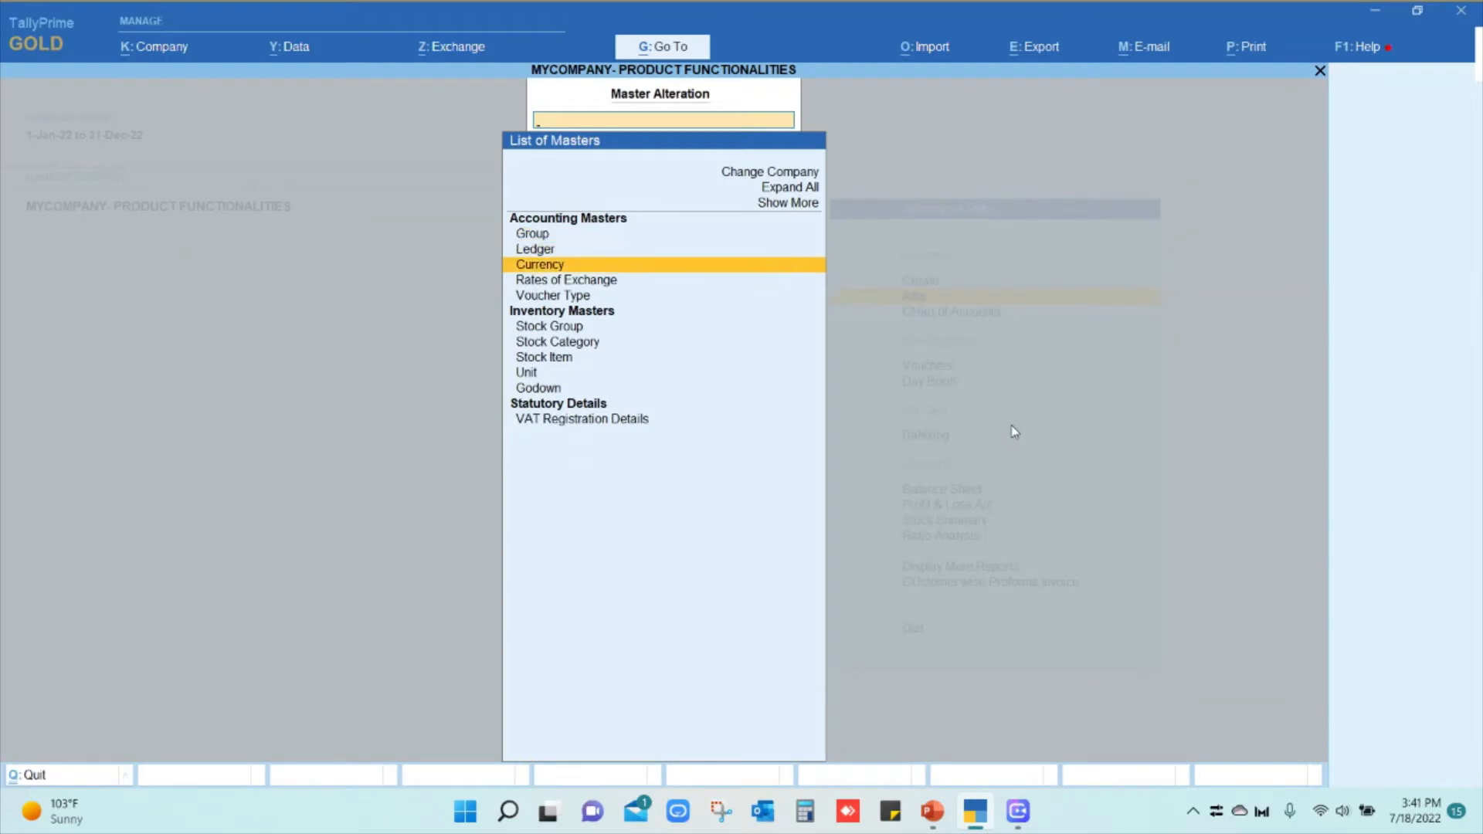
{"action": "key", "text": "Return"}
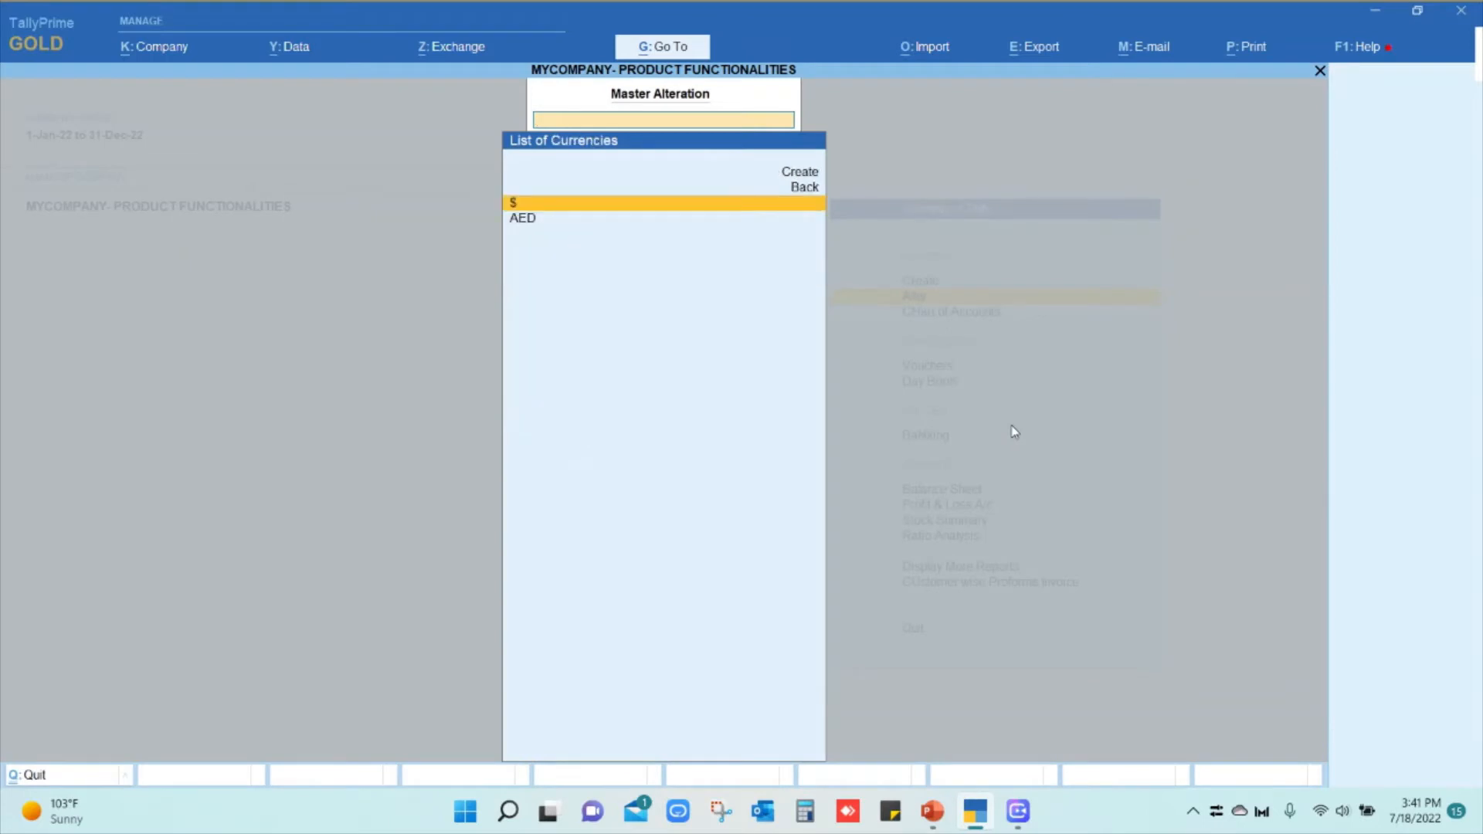
{"action": "key", "text": "Return"}
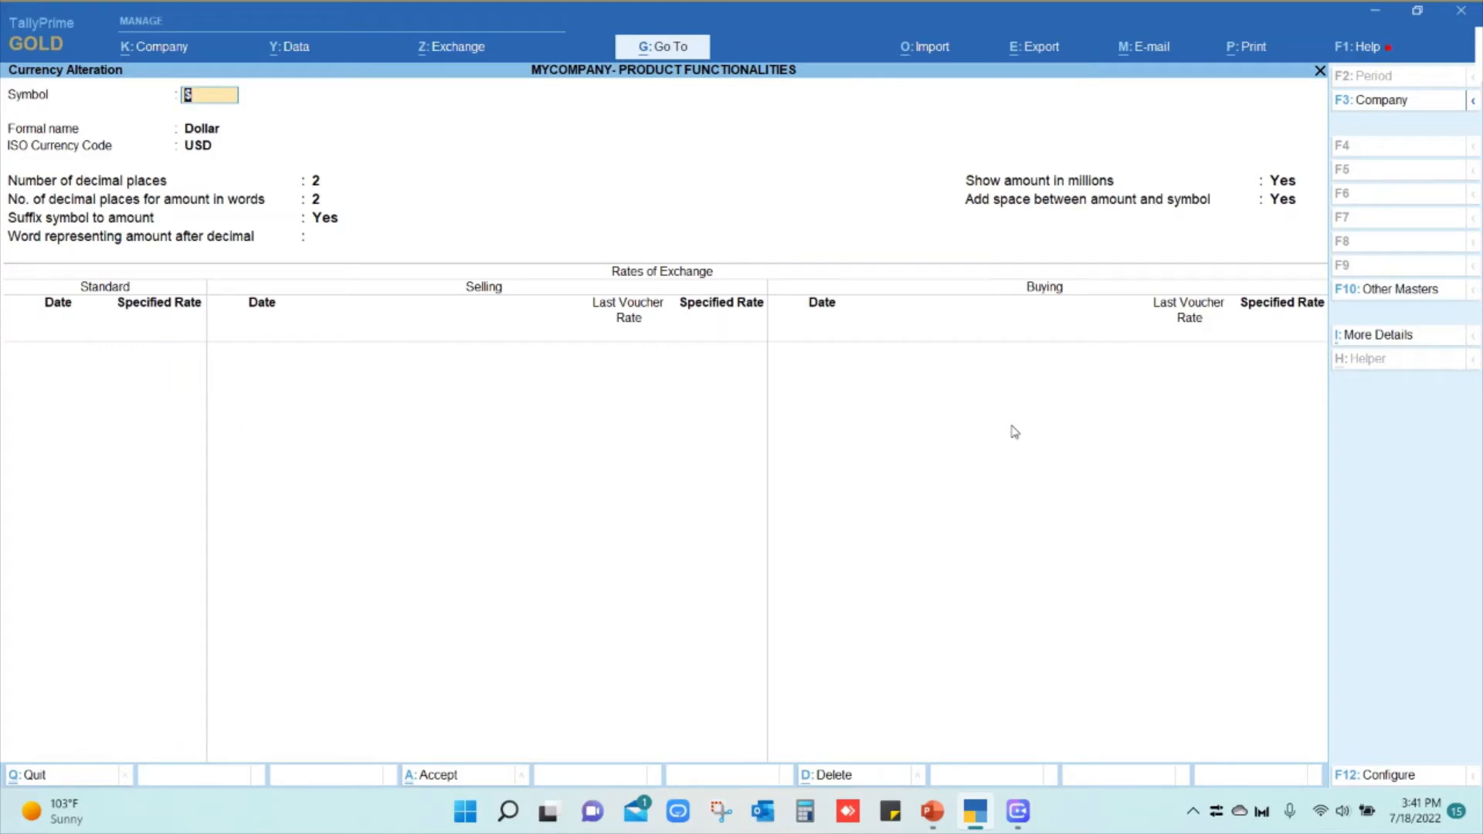
Enter the first standard rate: AED 3.68 per $ on 1-Jul-22
{"action": "key", "text": "Return"}
{"action": "key", "text": "Return"}
{"action": "key", "text": "Return"}
{"action": "key", "text": "Return"}
{"action": "key", "text": "Return"}
{"action": "key", "text": "Return"}
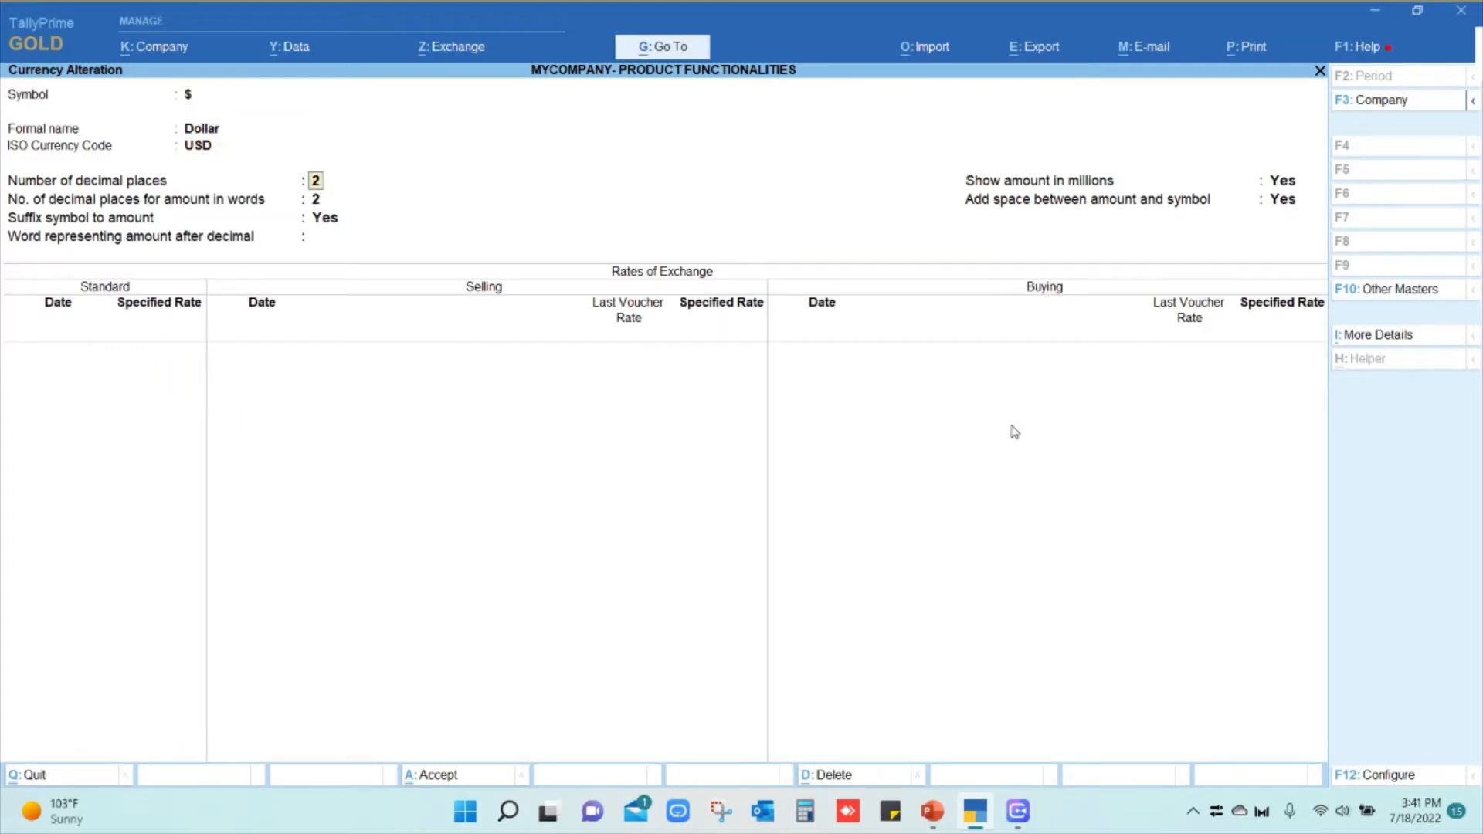
{"action": "key", "text": "Return"}
{"action": "key", "text": "Return"}
{"action": "key", "text": "Return"}
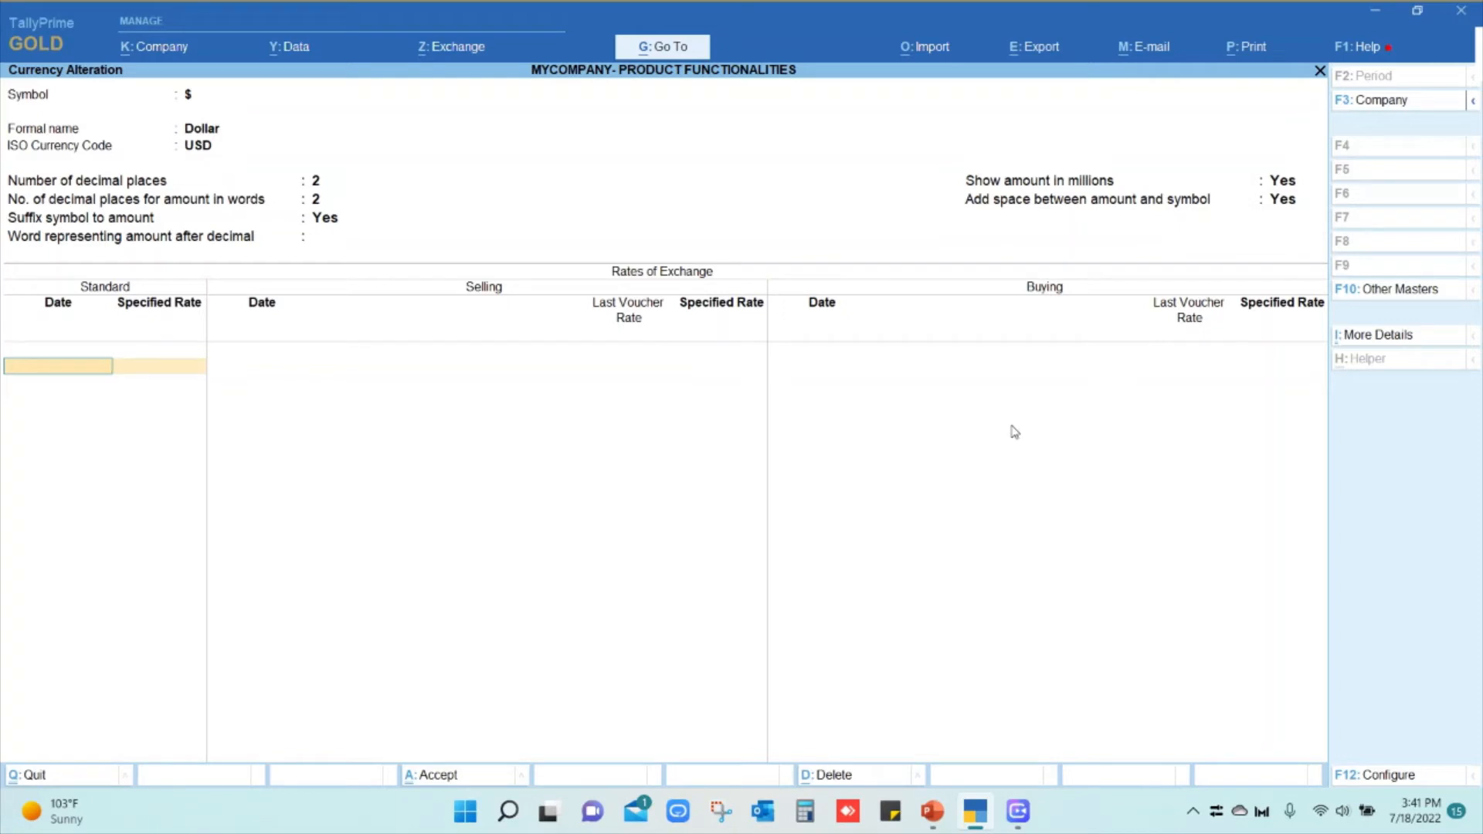
{"action": "type", "text": "01-07-"}
{"action": "key", "text": "Return"}
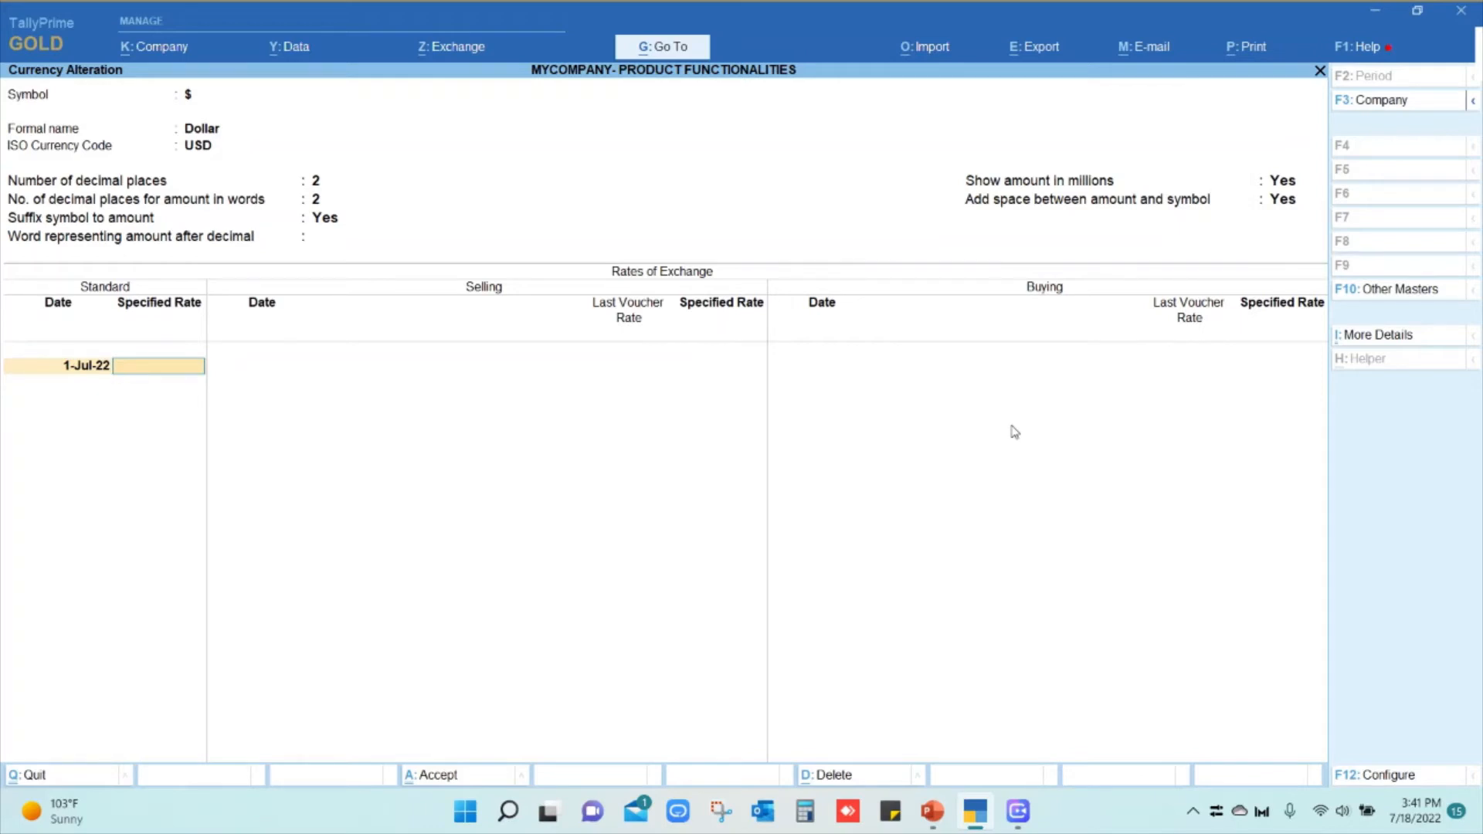
{"action": "type", "text": "3.68"}
{"action": "key", "text": "Return"}
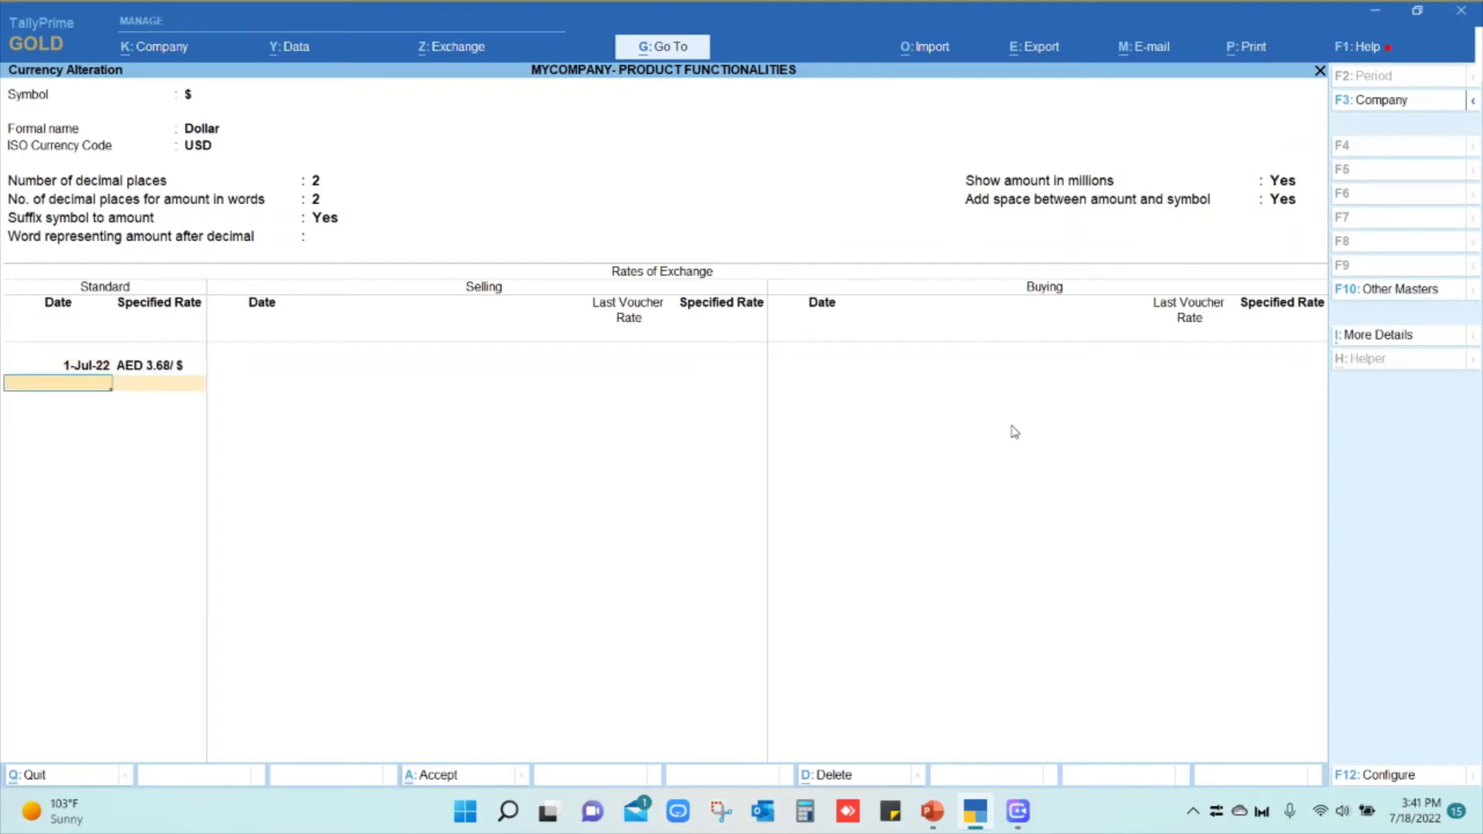
{"action": "key", "text": "Return"}
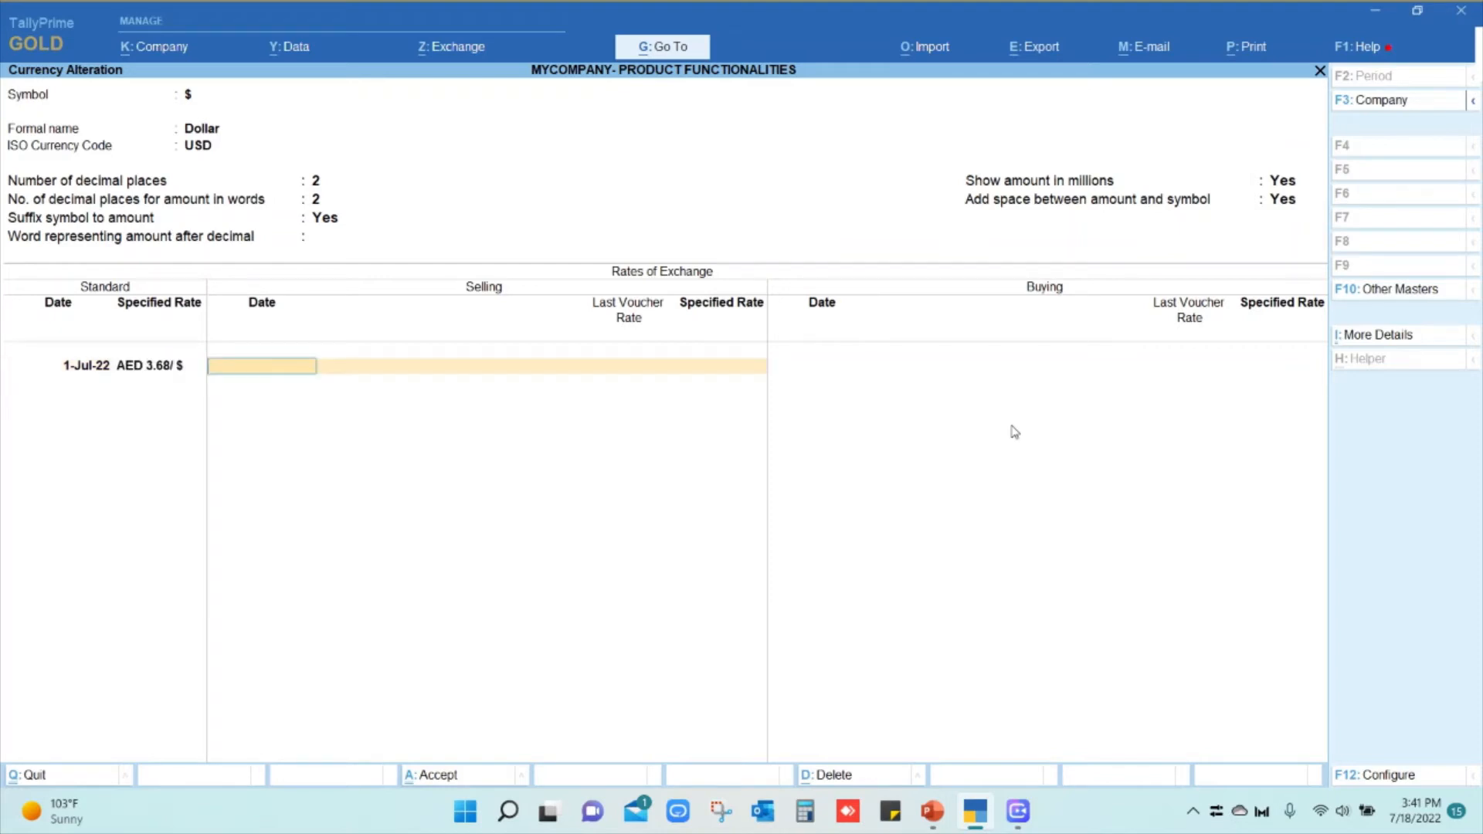
{"action": "key", "text": "BackSpace"}
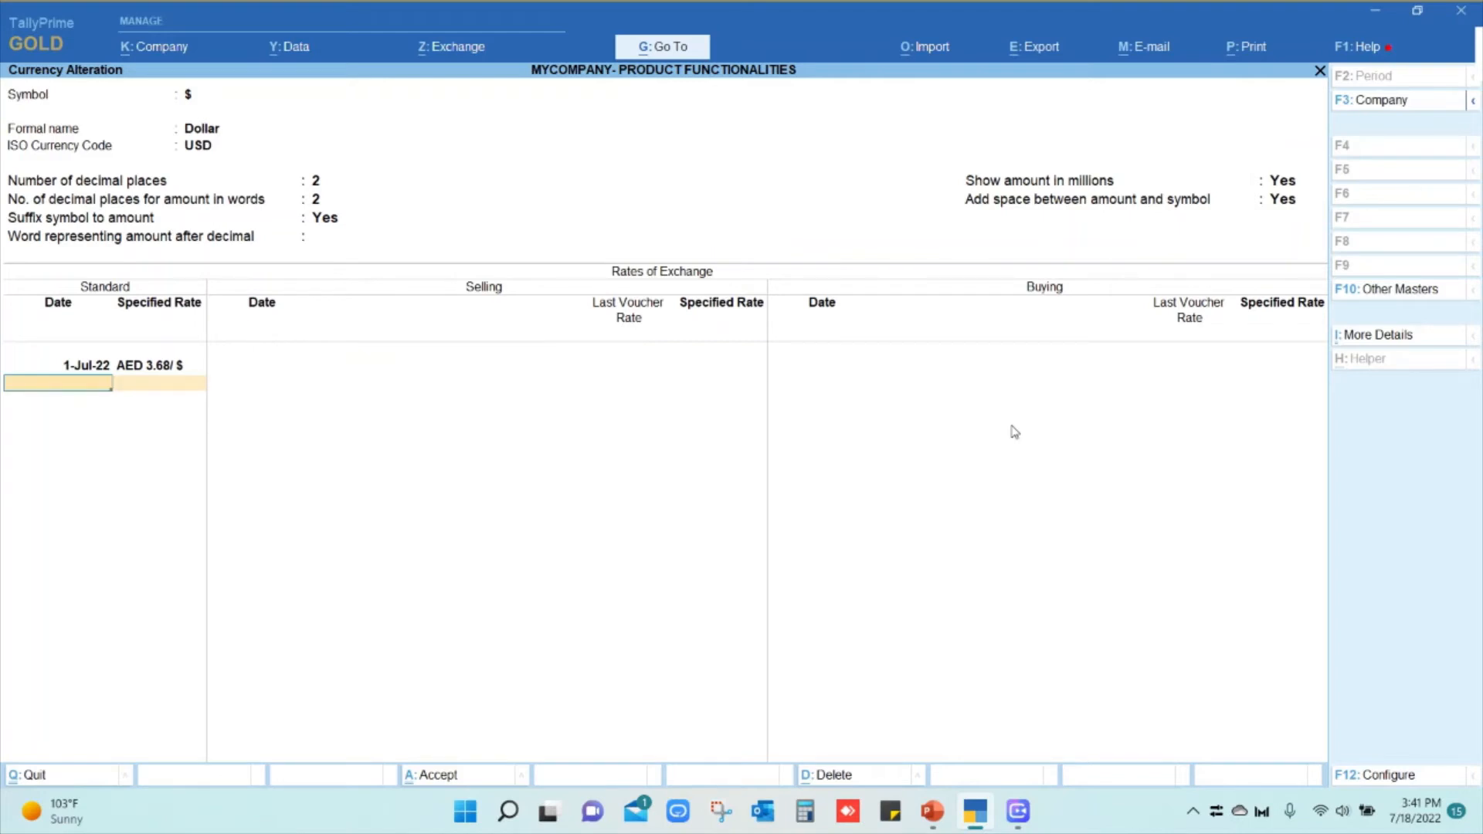
Add a standard rate of AED 3.67 for 2-Jul-22, correcting the mistyped date
{"action": "type", "text": "2-1"}
{"action": "key", "text": "Return"}
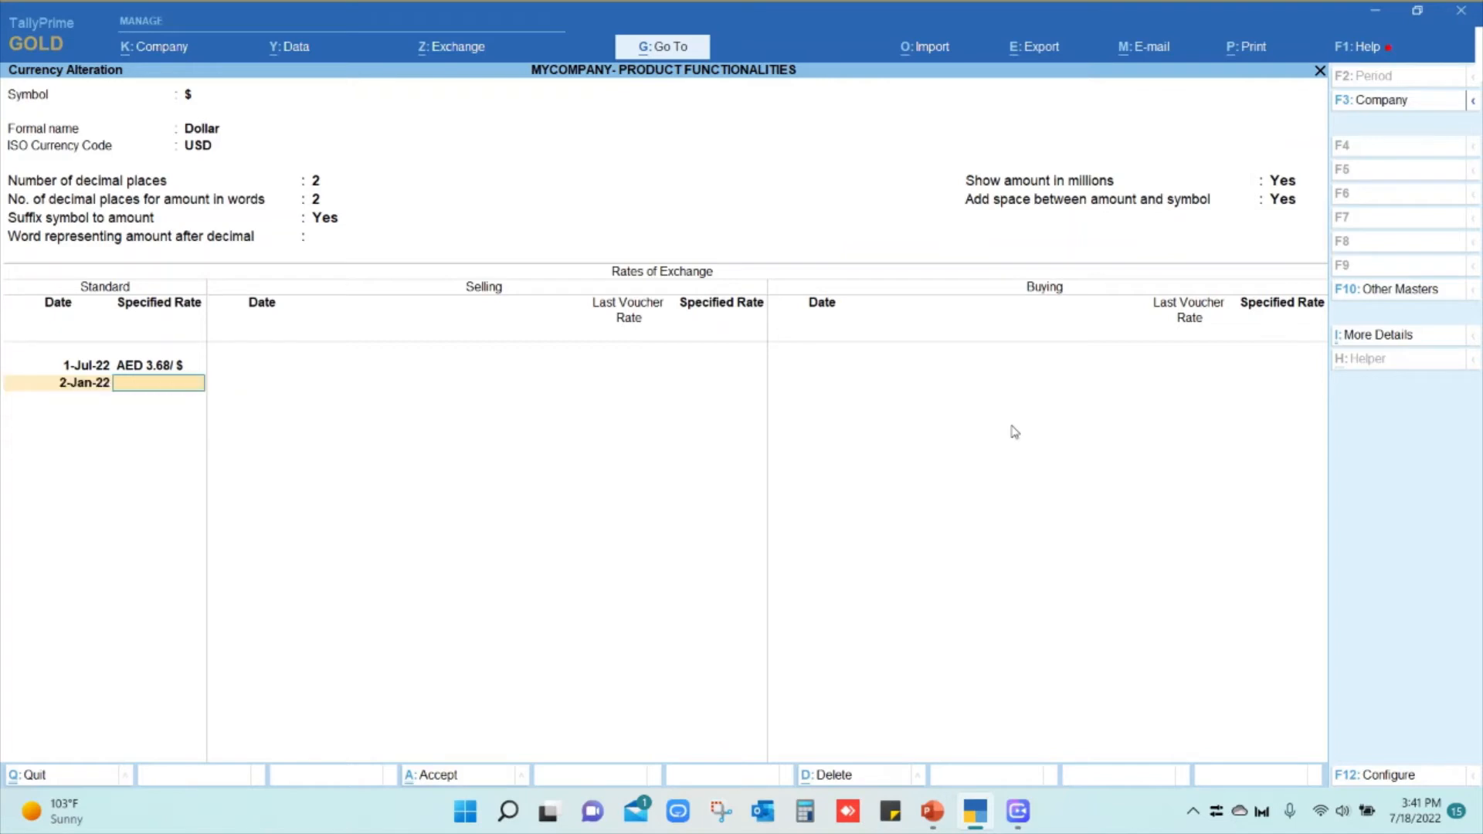
{"action": "type", "text": "3.67"}
{"action": "key", "text": "Return"}
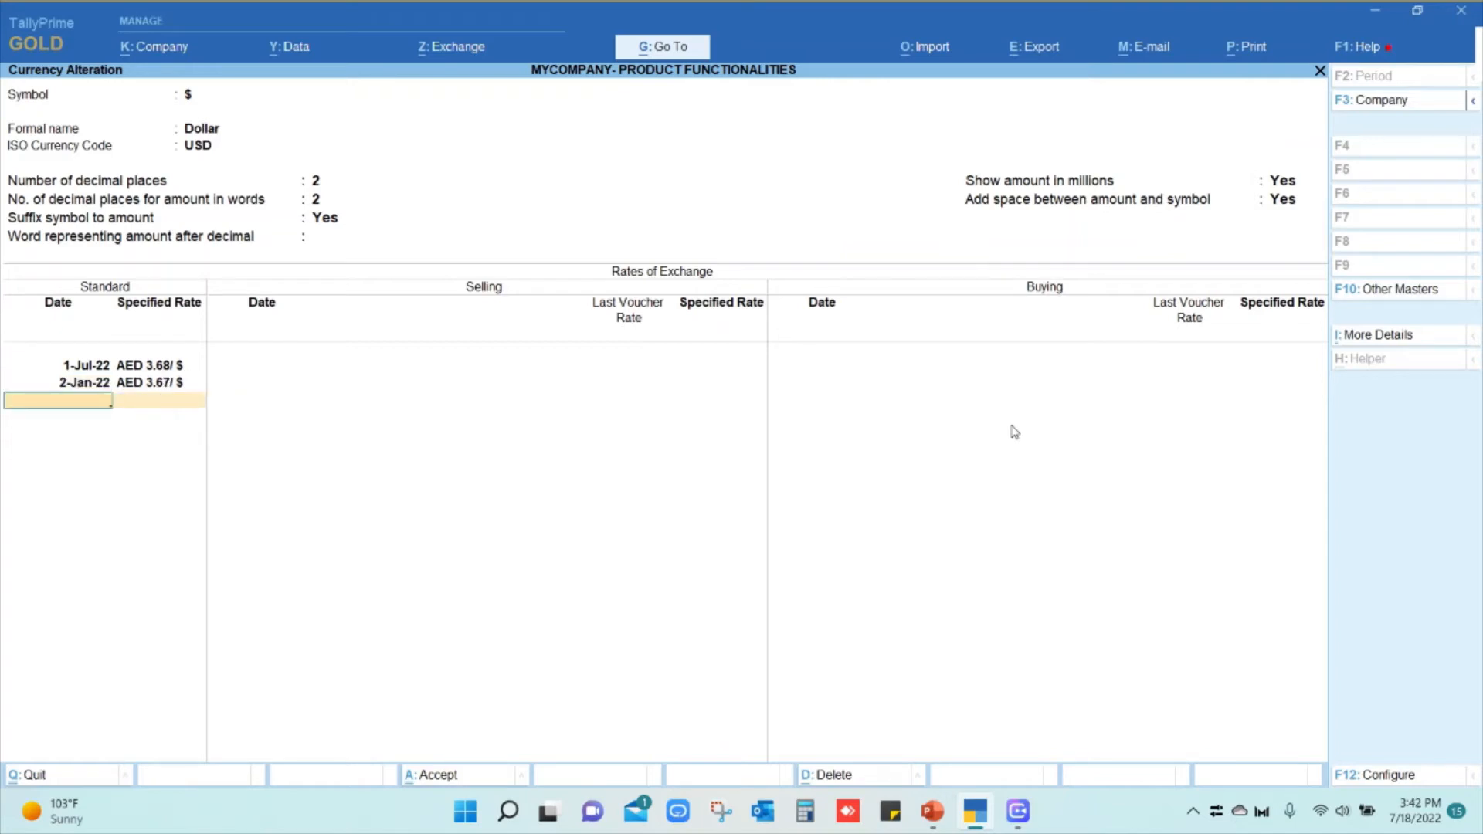
{"action": "key", "text": "BackSpace"}
{"action": "key", "text": "BackSpace"}
{"action": "type", "text": "0"}
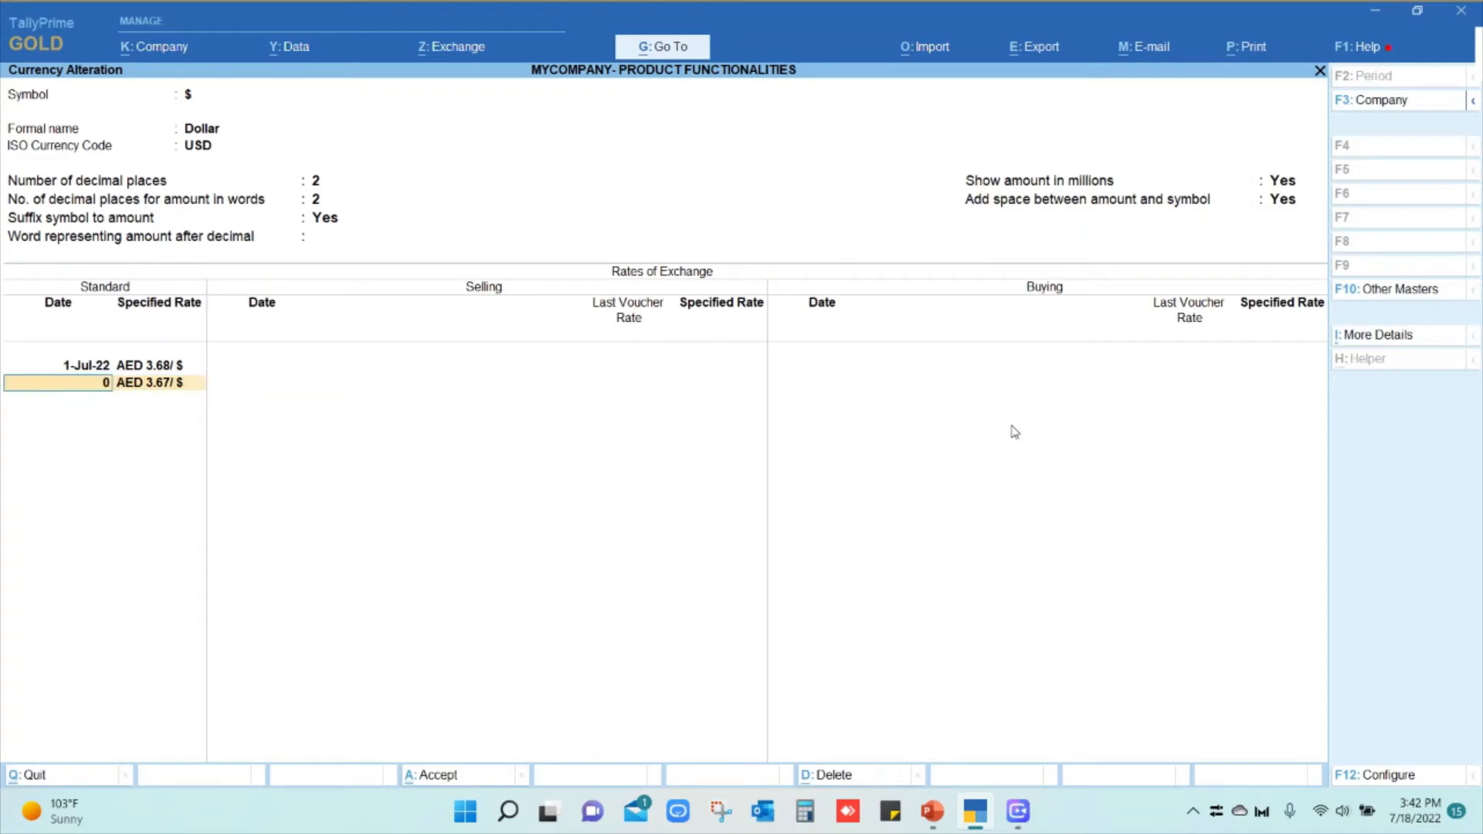
{"action": "type", "text": "2-07"}
{"action": "key", "text": "Return"}
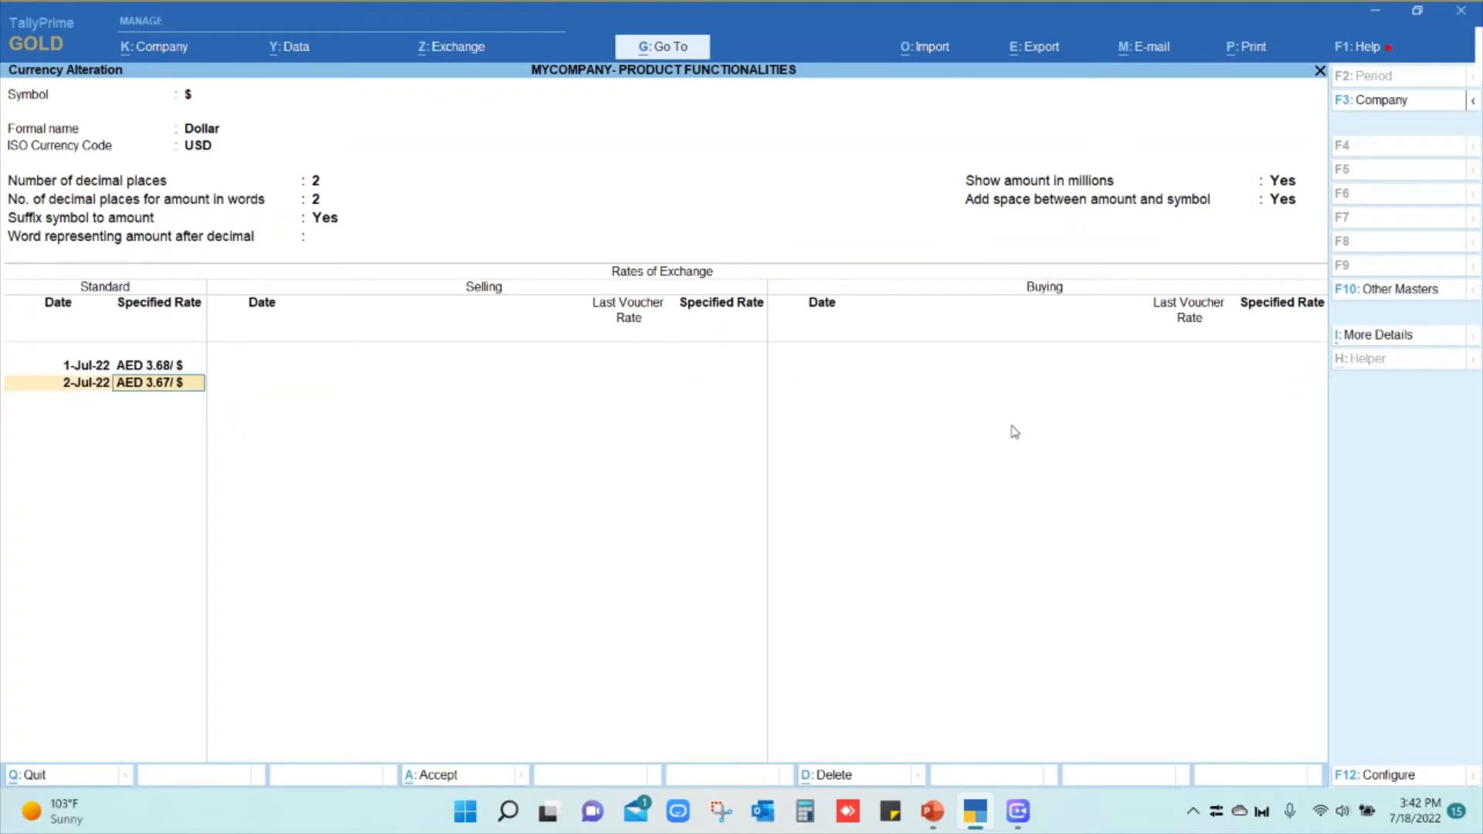
{"action": "key", "text": "Return"}
Add rates of AED 3.80 for 10-Jul-22 and 3.68 for 18-Jul-22, then finish
{"action": "type", "text": "10-07"}
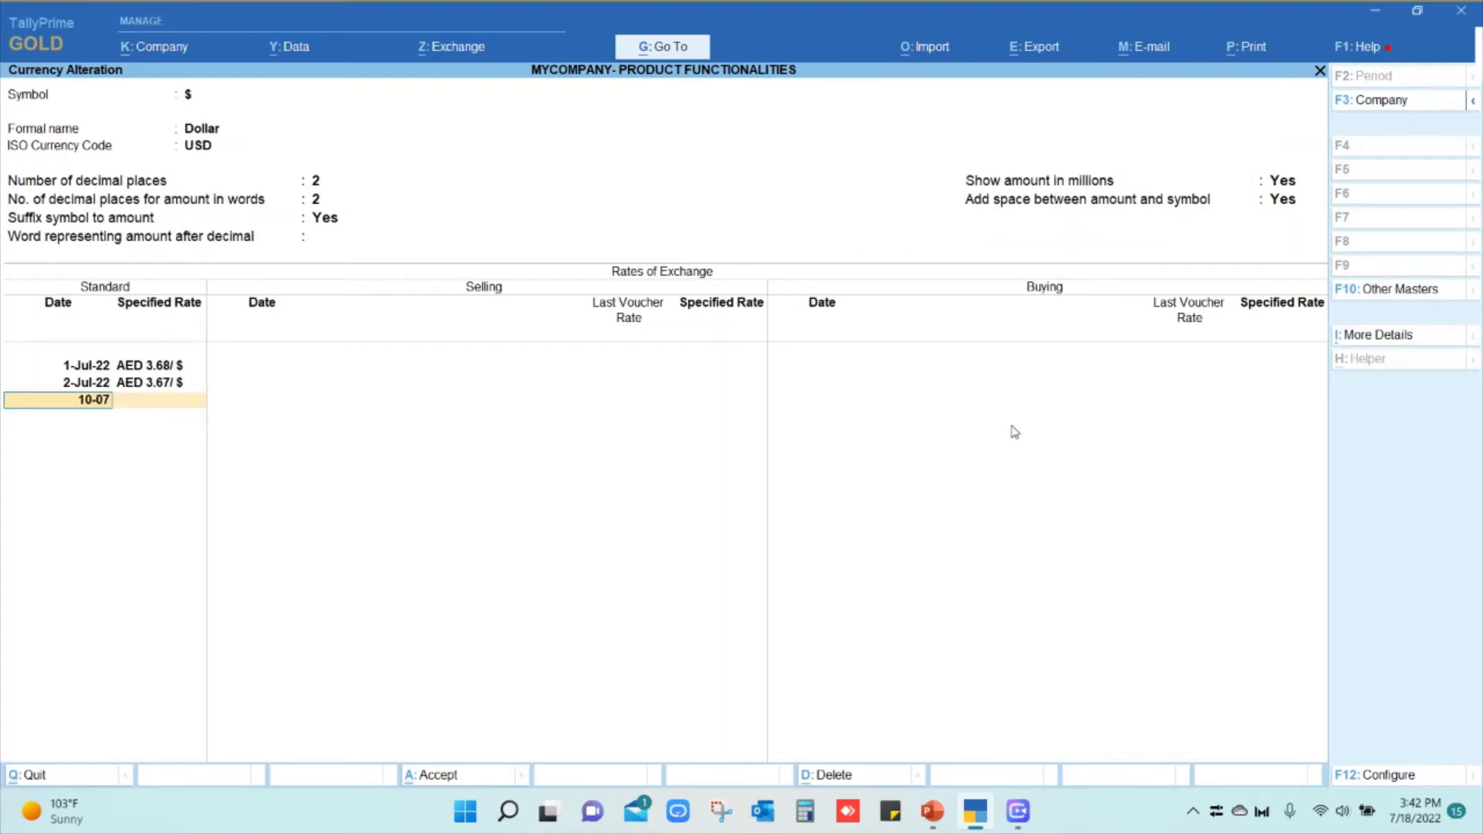
{"action": "key", "text": "Return"}
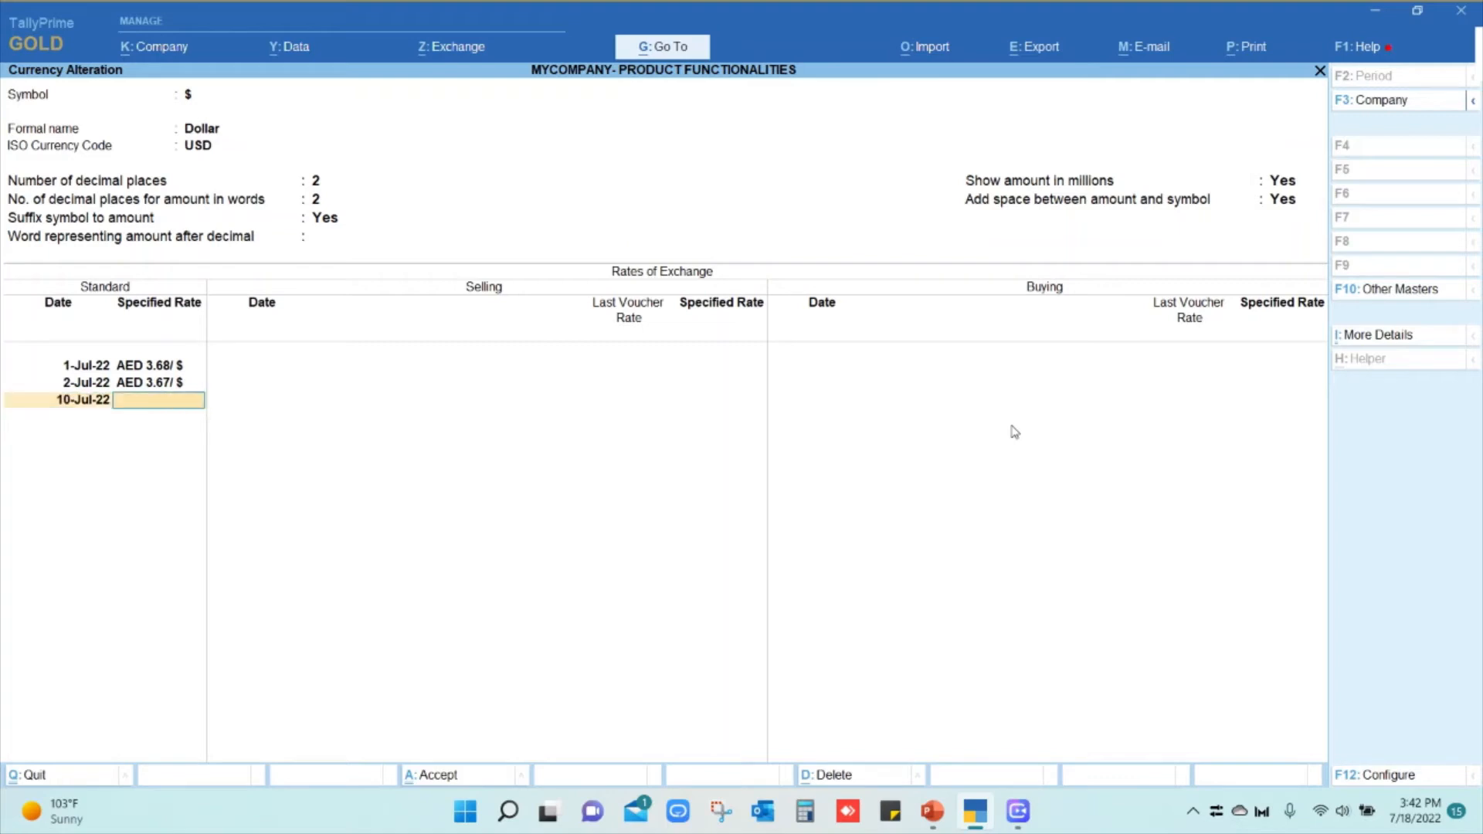
{"action": "type", "text": "3.80"}
{"action": "key", "text": "Return"}
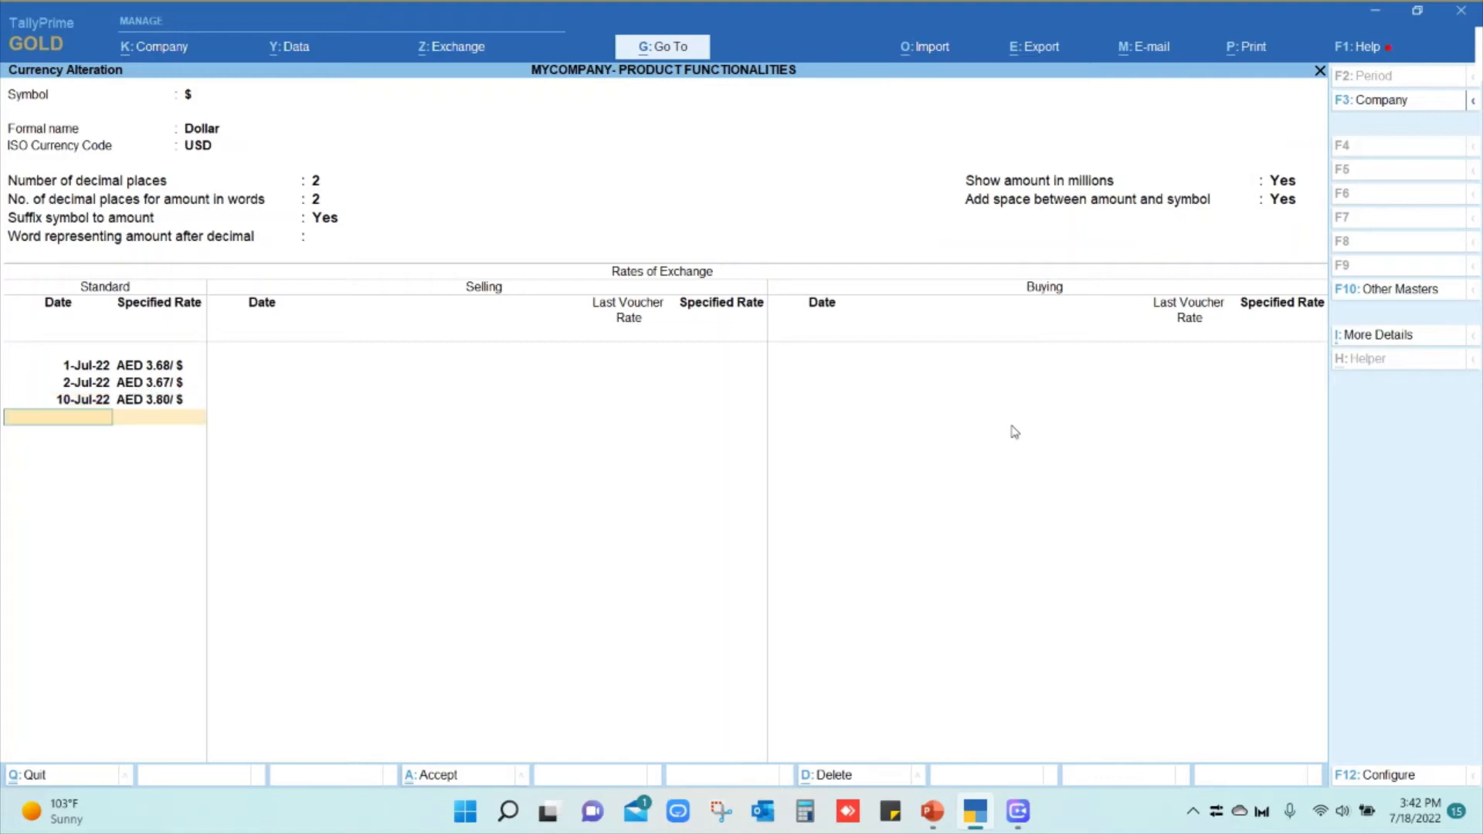
{"action": "type", "text": "17"}
{"action": "key", "text": "BackSpace"}
{"action": "type", "text": "8.07"}
{"action": "key", "text": "Return"}
{"action": "type", "text": "3"}
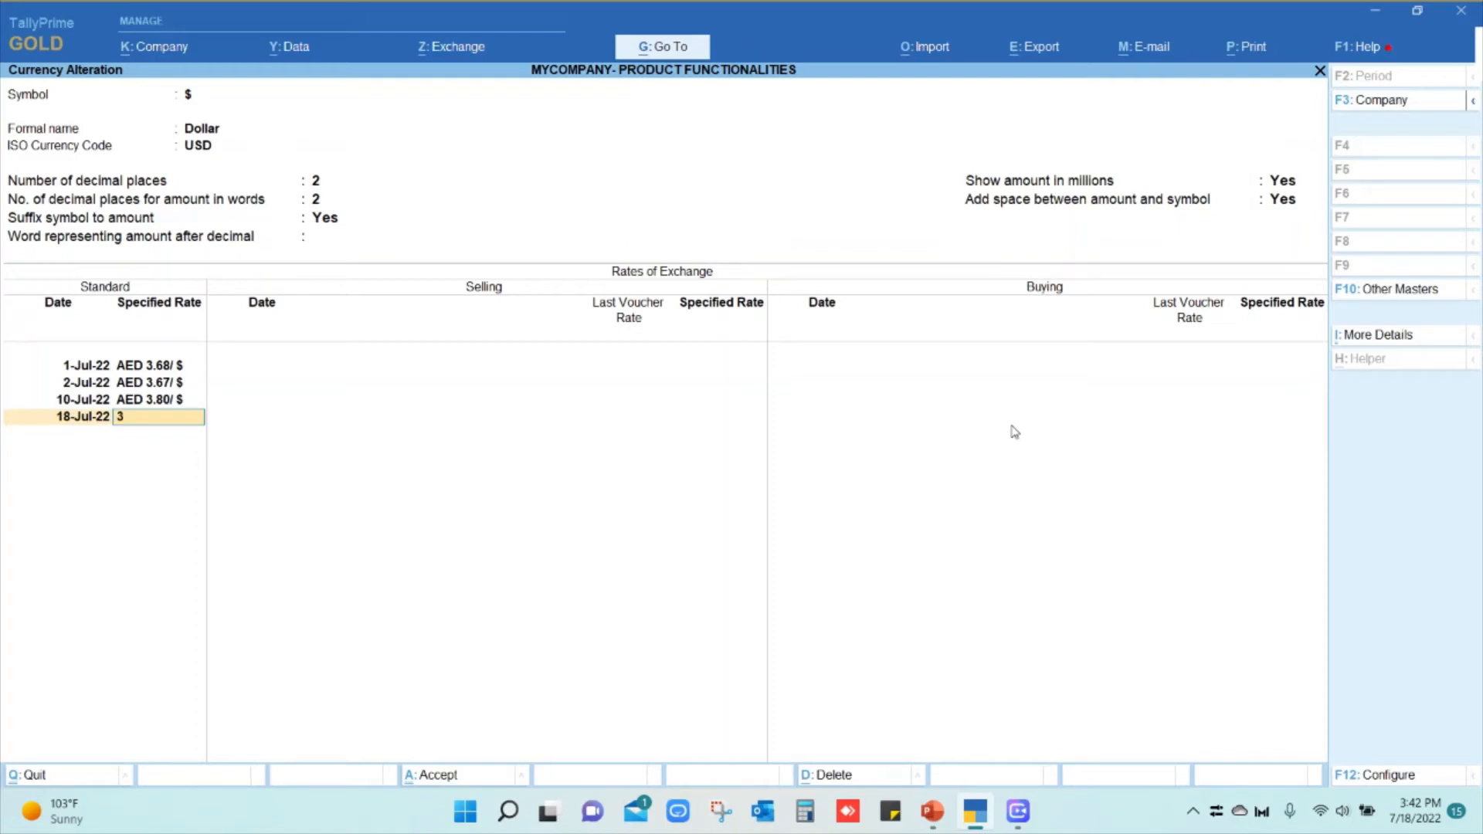
{"action": "type", "text": ".68"}
{"action": "key", "text": "Return"}
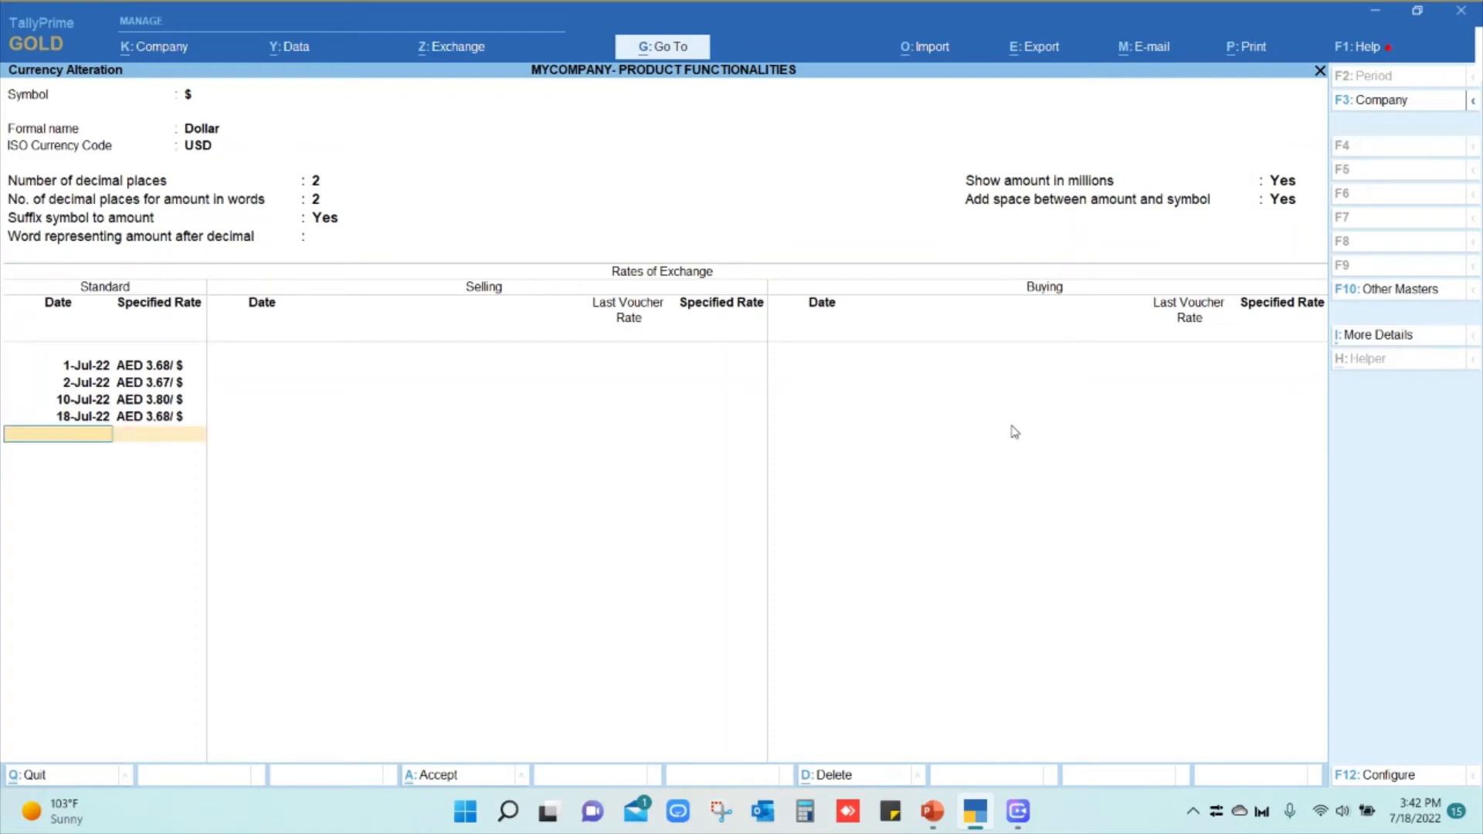
{"action": "key", "text": "Return"}
{"action": "key", "text": "Return"}
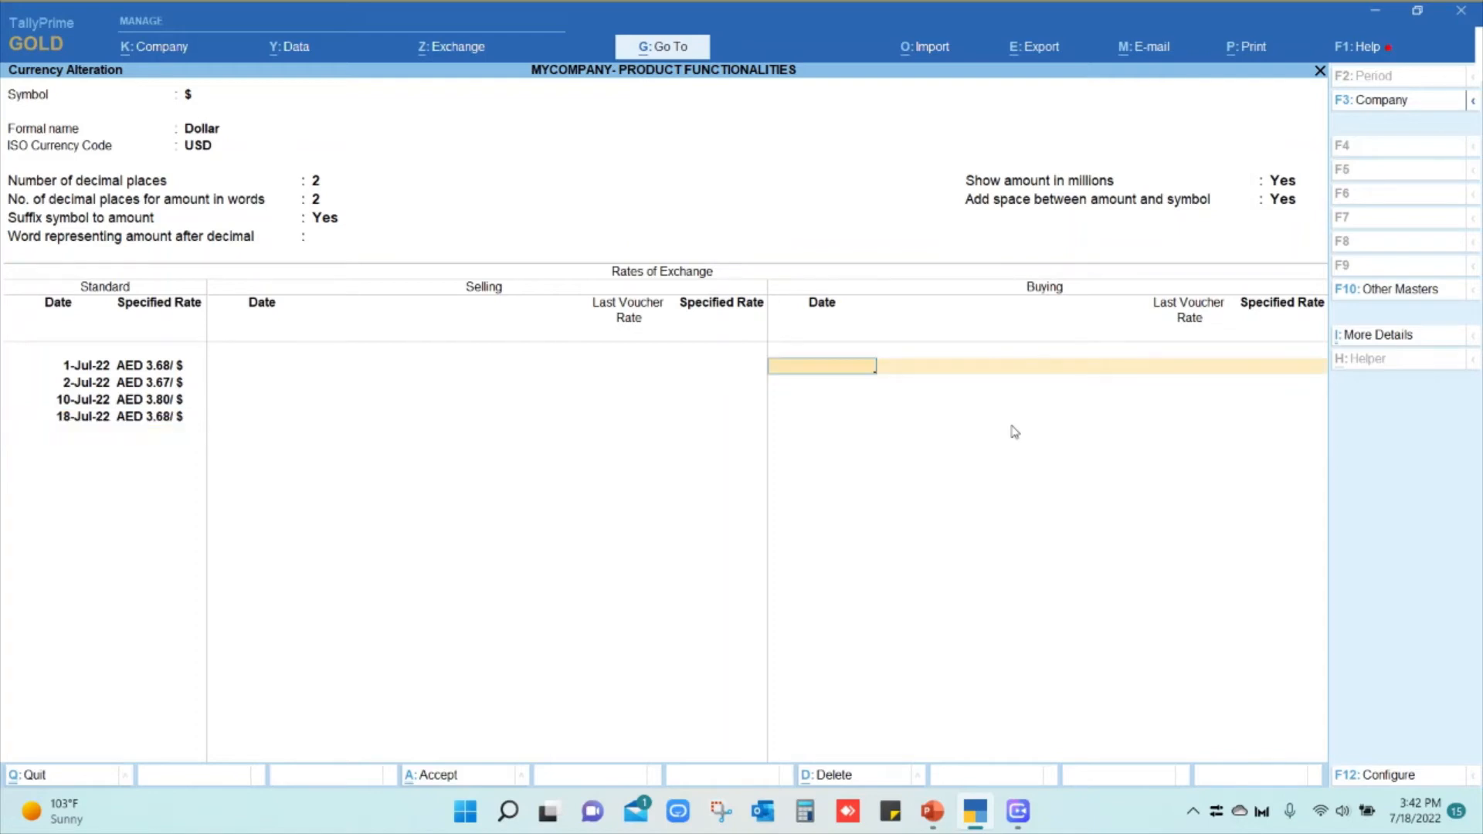
{"action": "key", "text": "Return"}
{"action": "key", "text": "Return"}
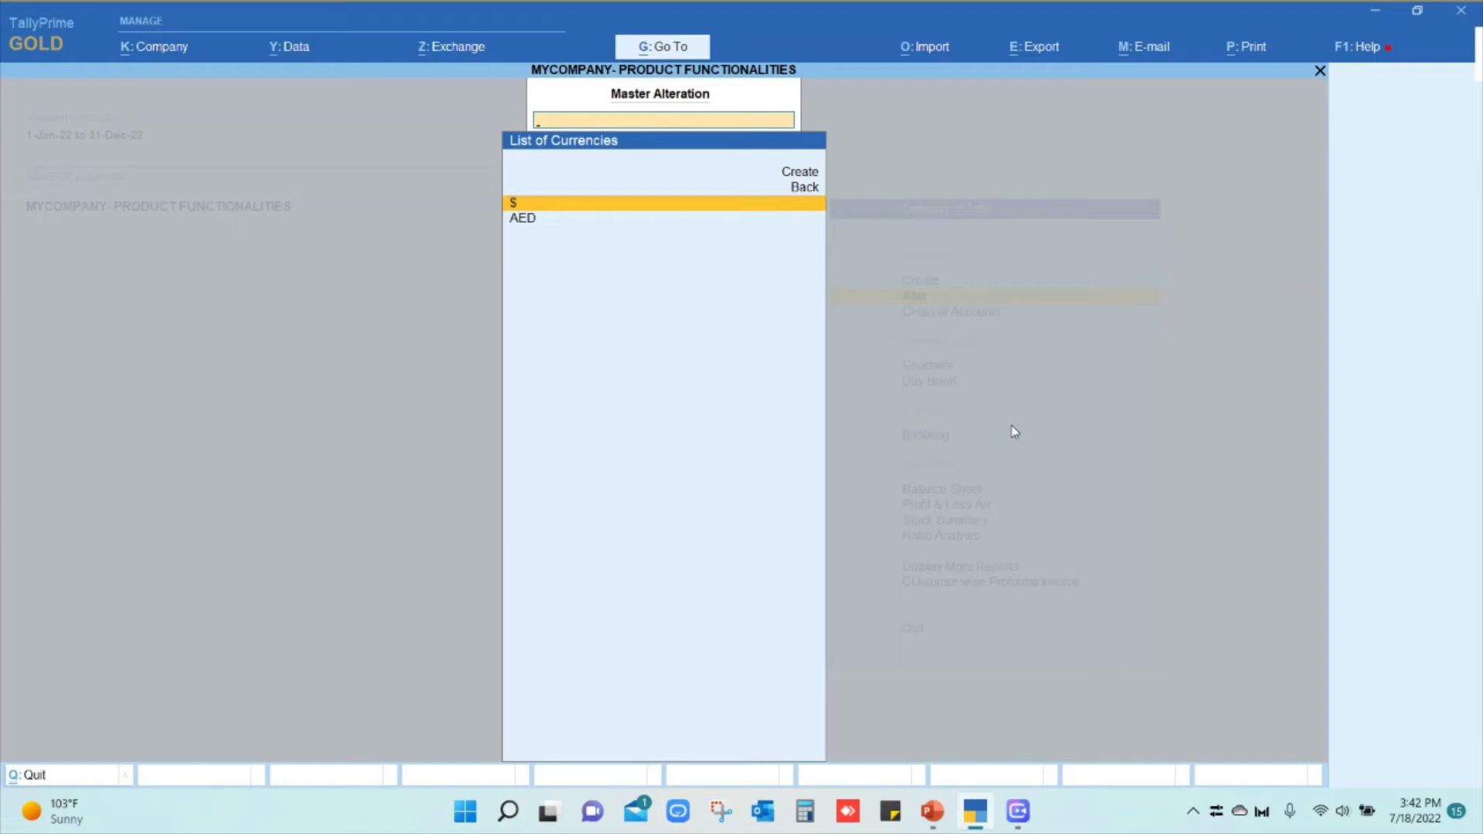
Leave the currency list and start a new Sales voucher
{"action": "key", "text": "Escape"}
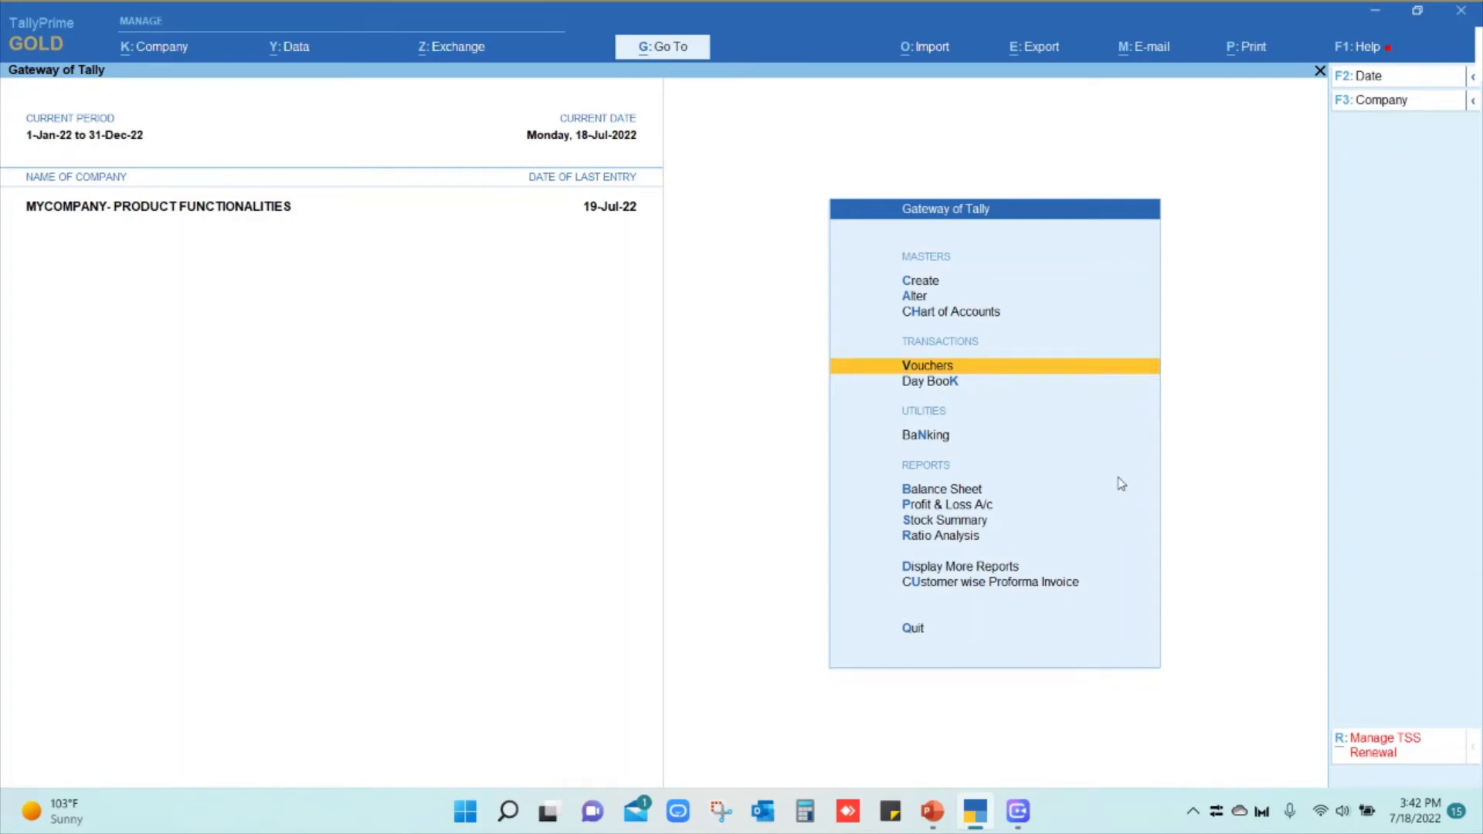
{"action": "key", "text": "Return"}
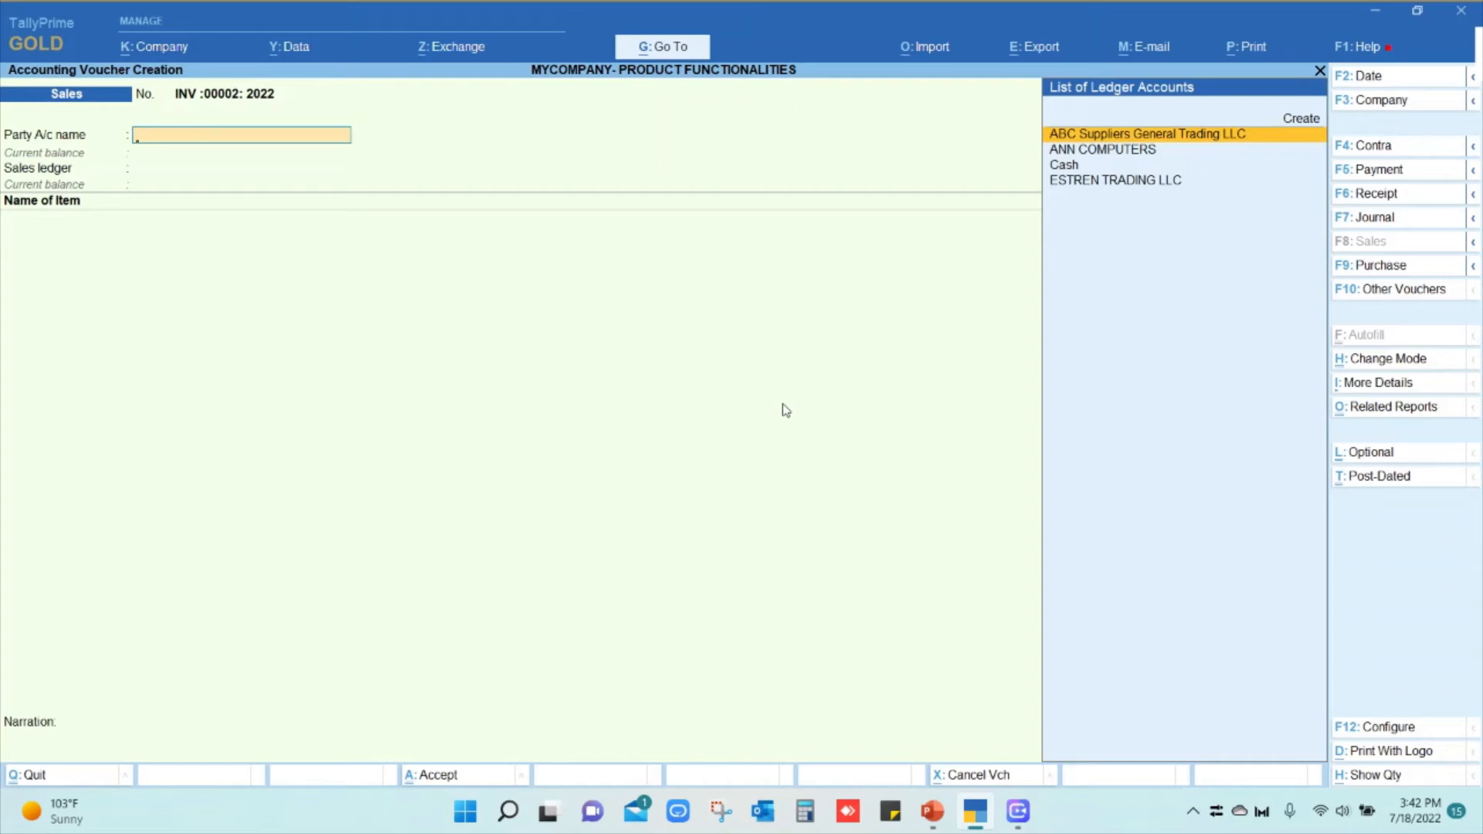
Choose ESTREN TRADING LLC as the party and accept its default dispatch and party details
{"action": "key", "text": "Down"}
{"action": "key", "text": "Down"}
{"action": "key", "text": "Down"}
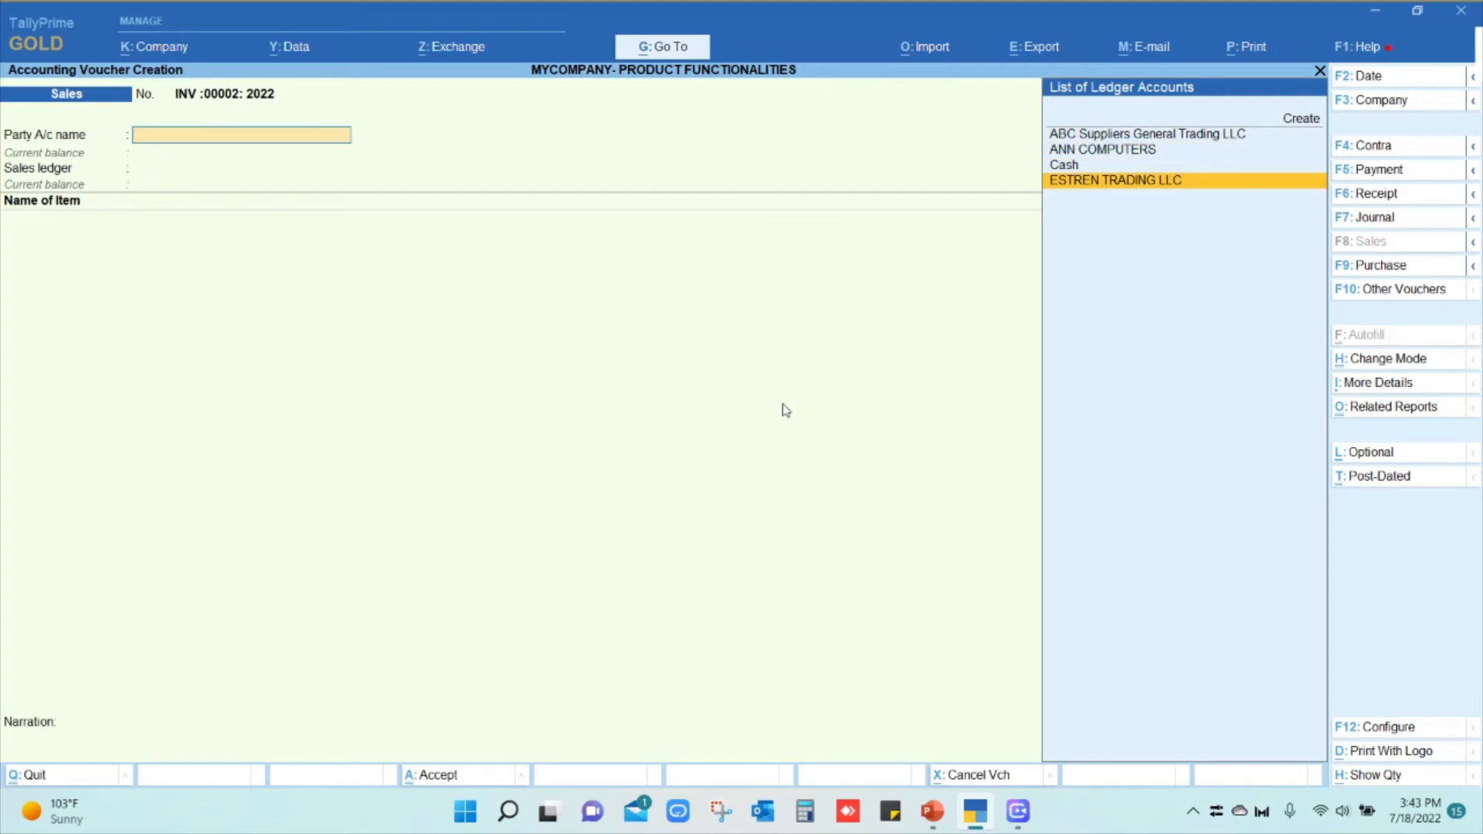
{"action": "key", "text": "Return"}
{"action": "key", "text": "Return"}
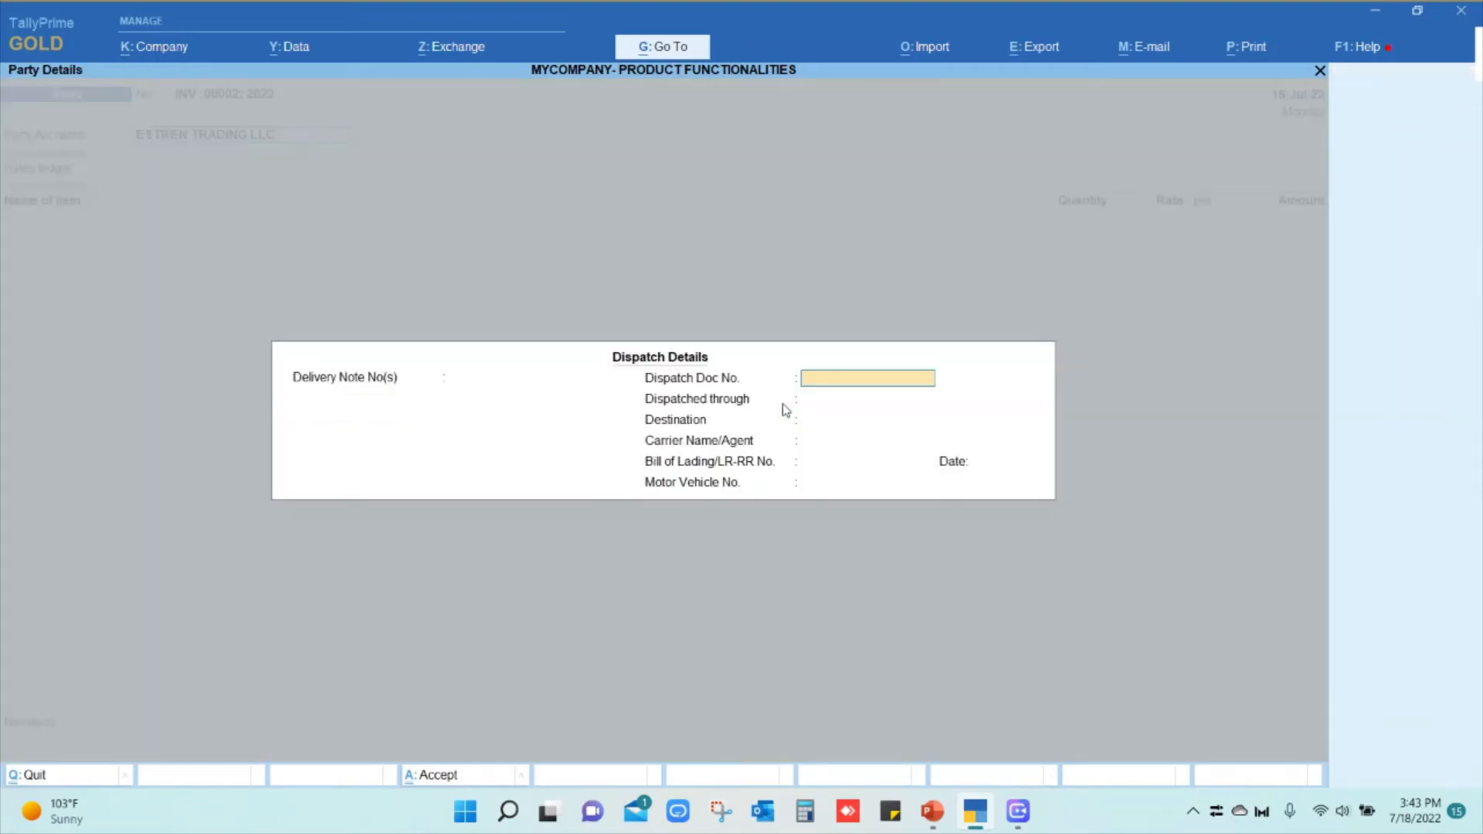
{"action": "key", "text": "Return"}
{"action": "key", "text": "Return"}
{"action": "key", "text": "Return"}
{"action": "key", "text": "Return"}
{"action": "key", "text": "Return"}
{"action": "key", "text": "Return"}
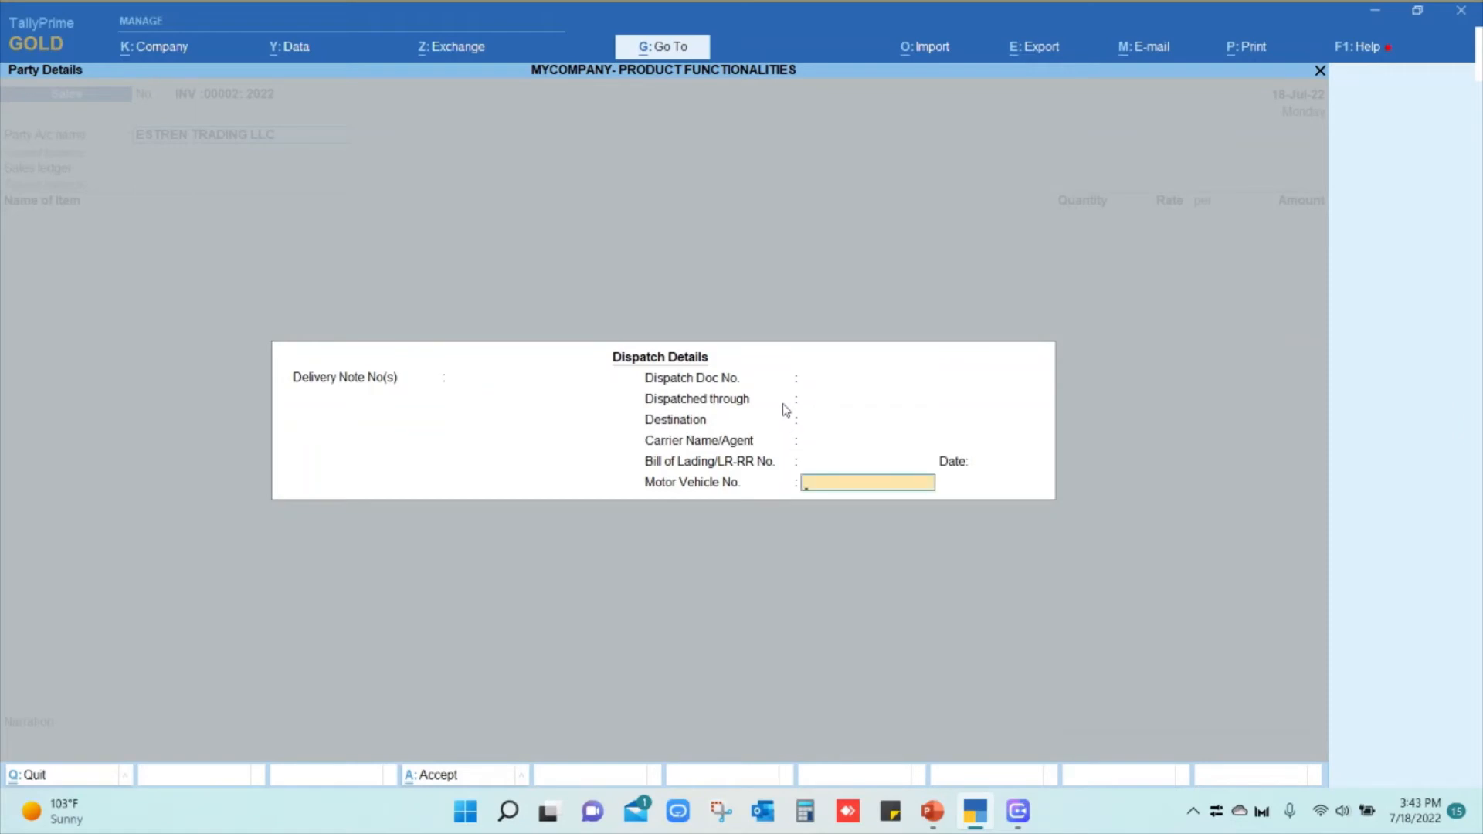
{"action": "key", "text": "Return"}
{"action": "key", "text": "Return"}
{"action": "key", "text": "Return"}
{"action": "key", "text": "Return"}
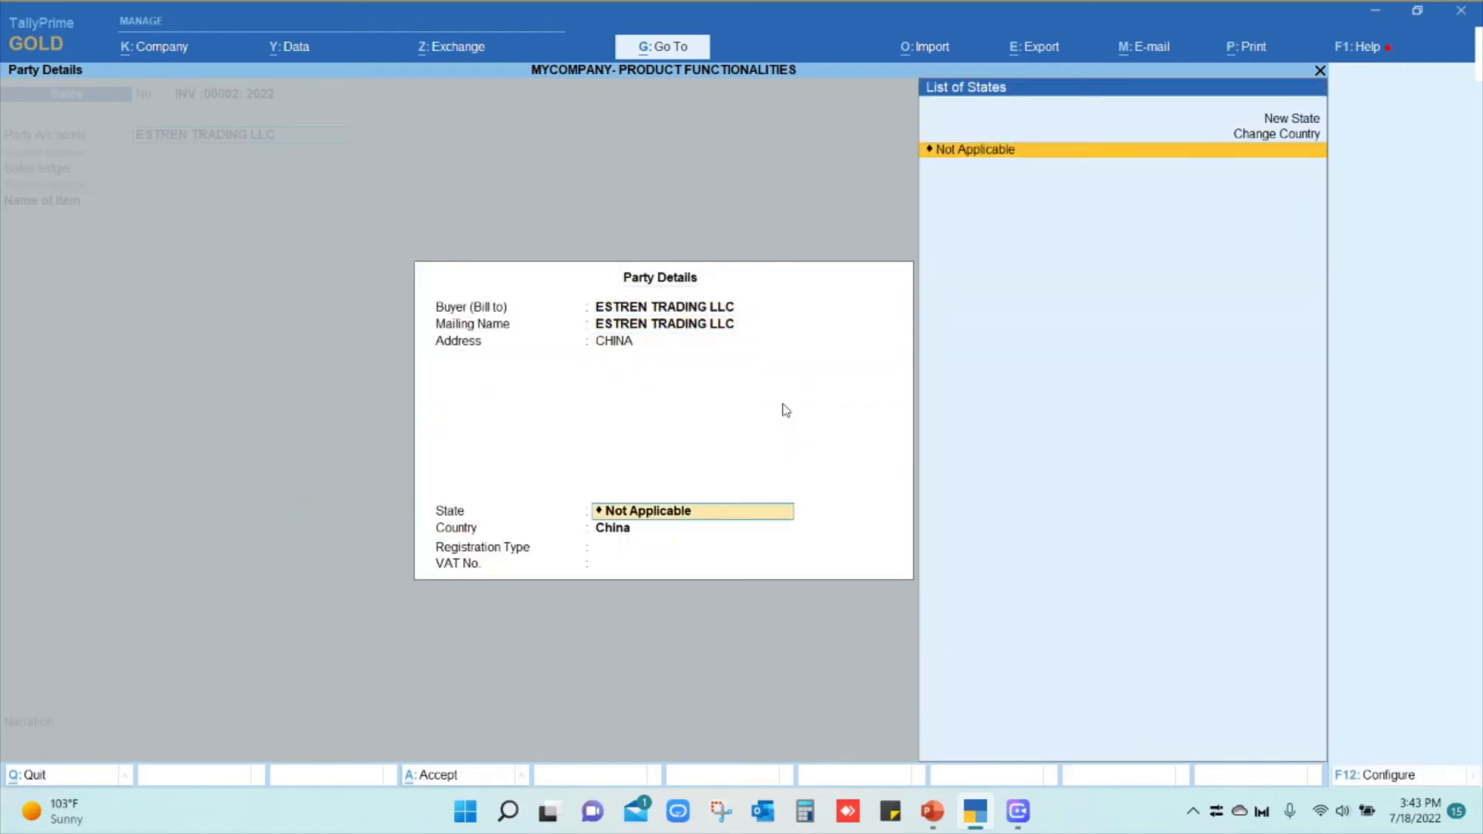
{"action": "key", "text": "Return"}
{"action": "key", "text": "Return"}
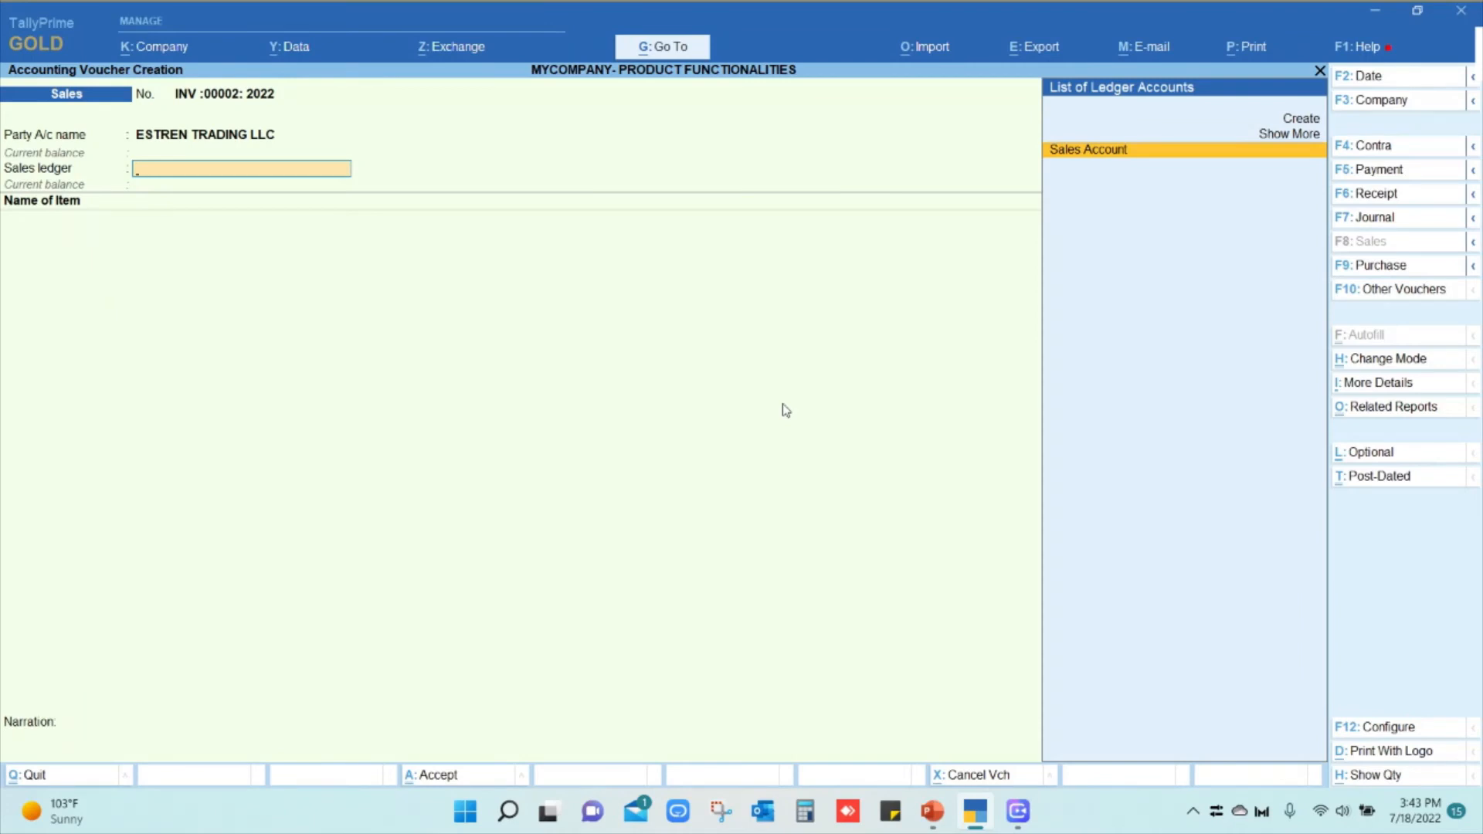
Under Sales Account, bill 10 nos of IP13GB64GB BLU-1 at 300.00 $ each
{"action": "key", "text": "Return"}
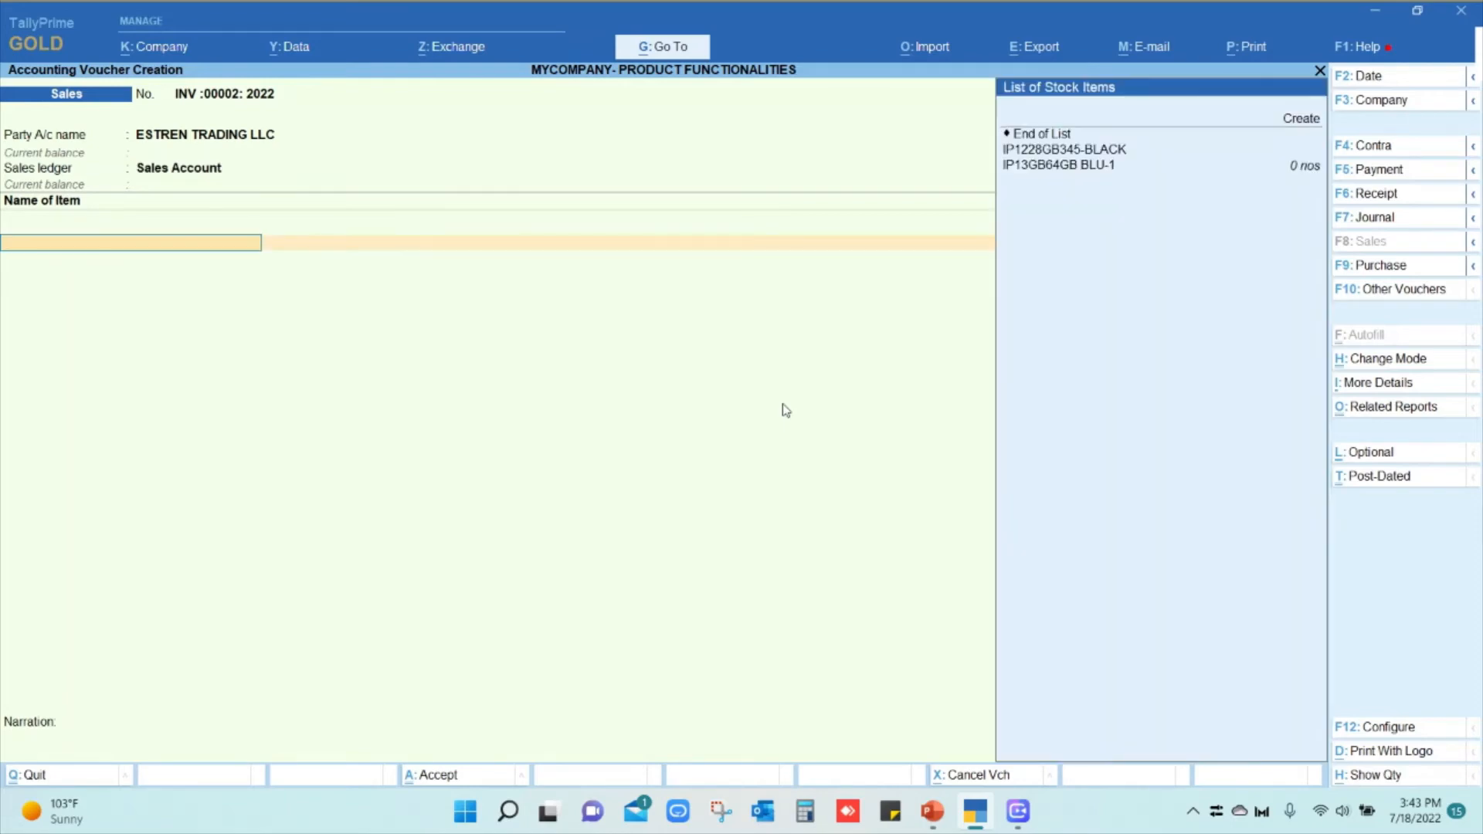
{"action": "key", "text": "Down"}
{"action": "key", "text": "Down"}
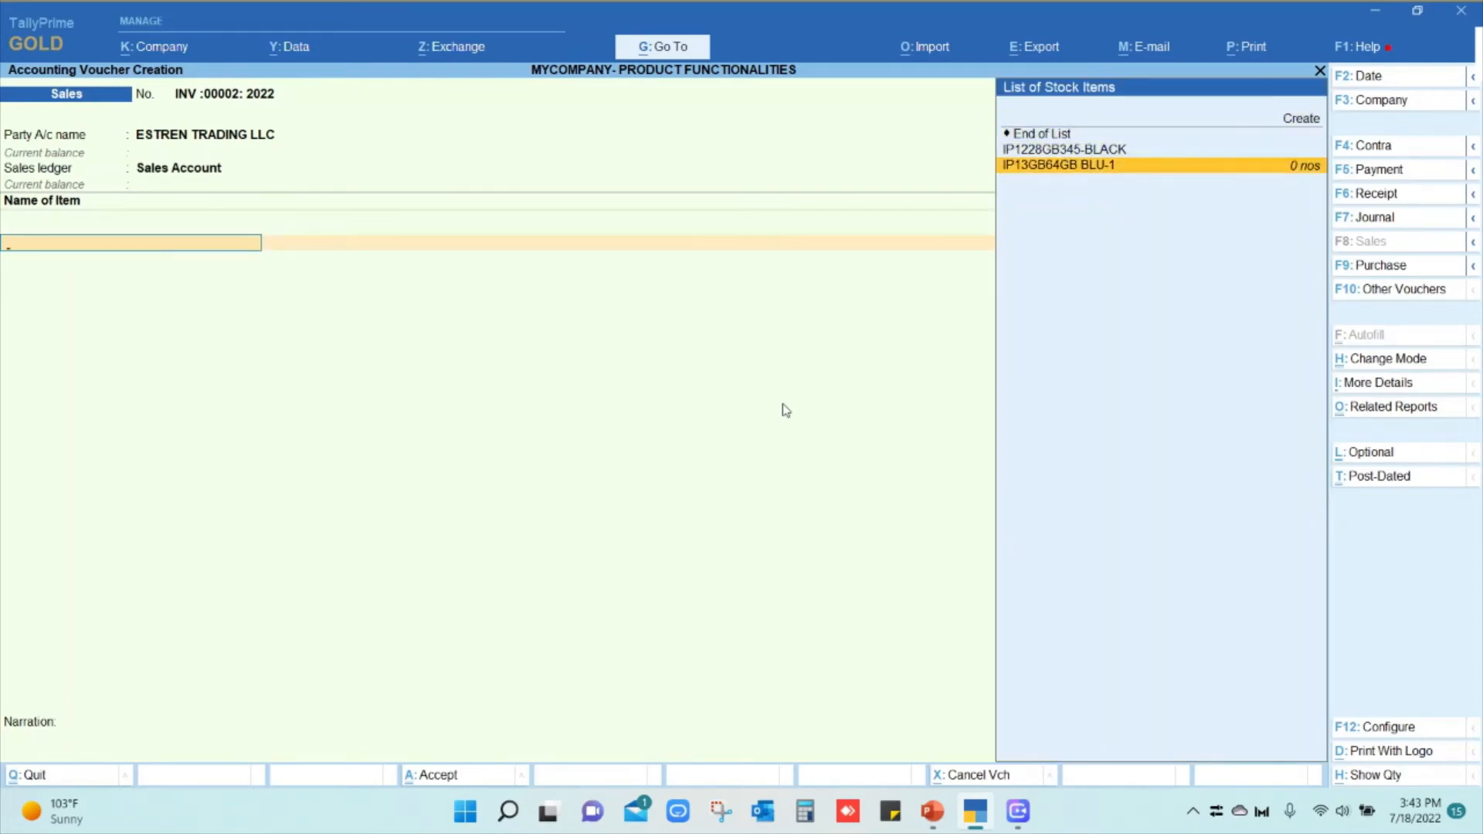
{"action": "key", "text": "Return"}
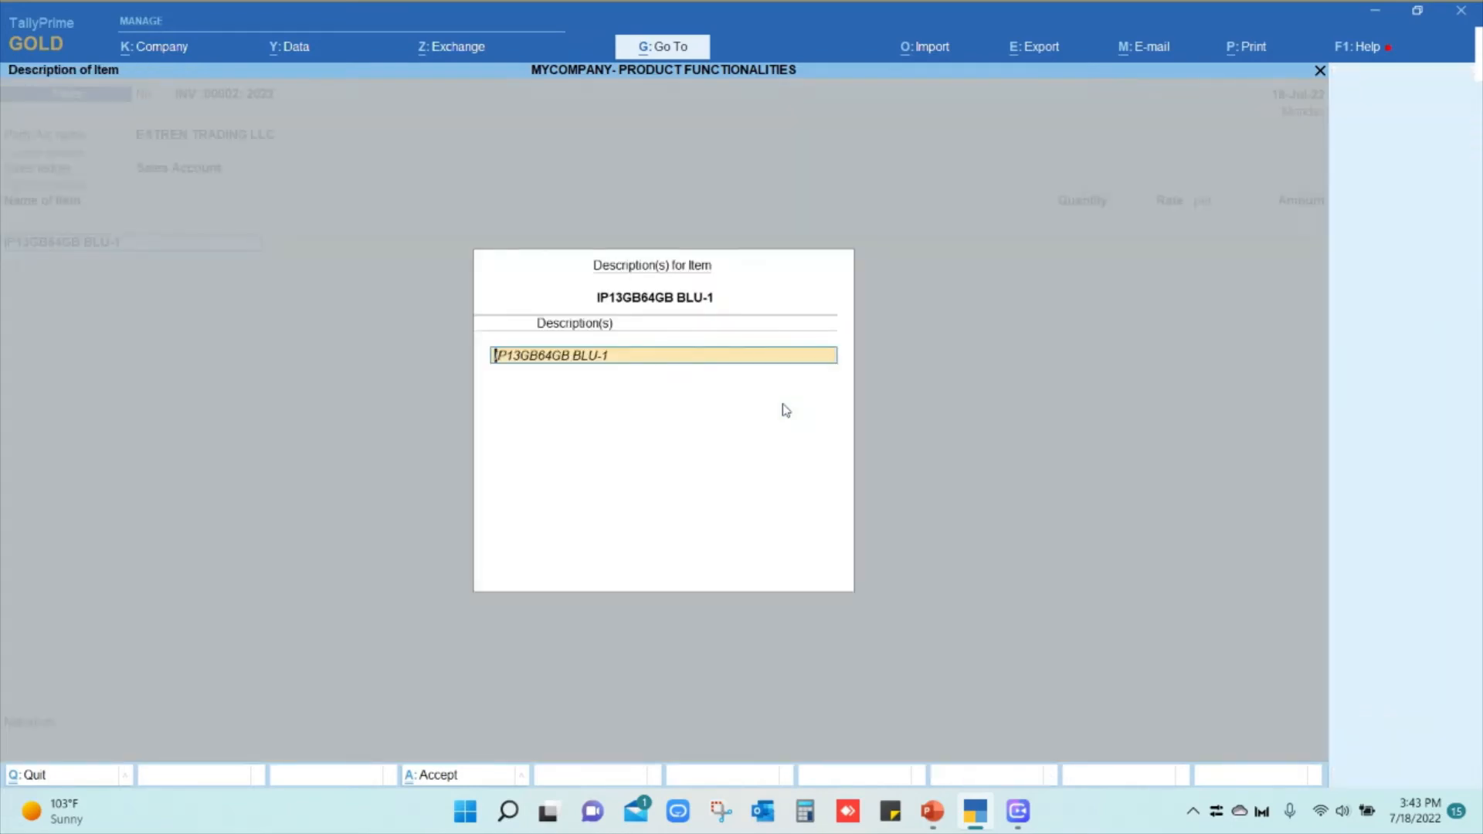
{"action": "key", "text": "Return"}
{"action": "key", "text": "Return"}
{"action": "key", "text": "Return"}
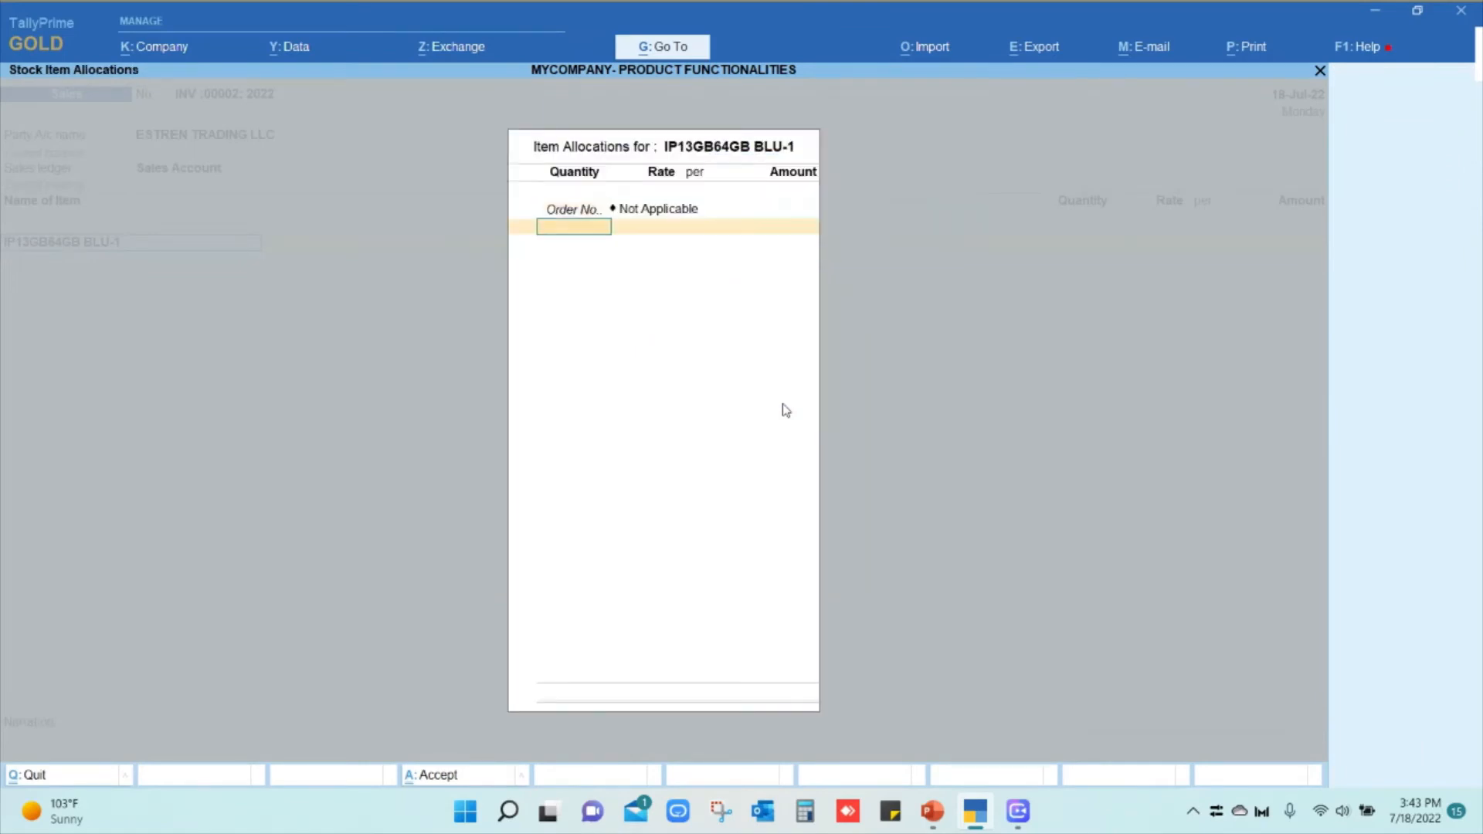
{"action": "type", "text": "10"}
{"action": "key", "text": "Return"}
{"action": "key", "text": "Return"}
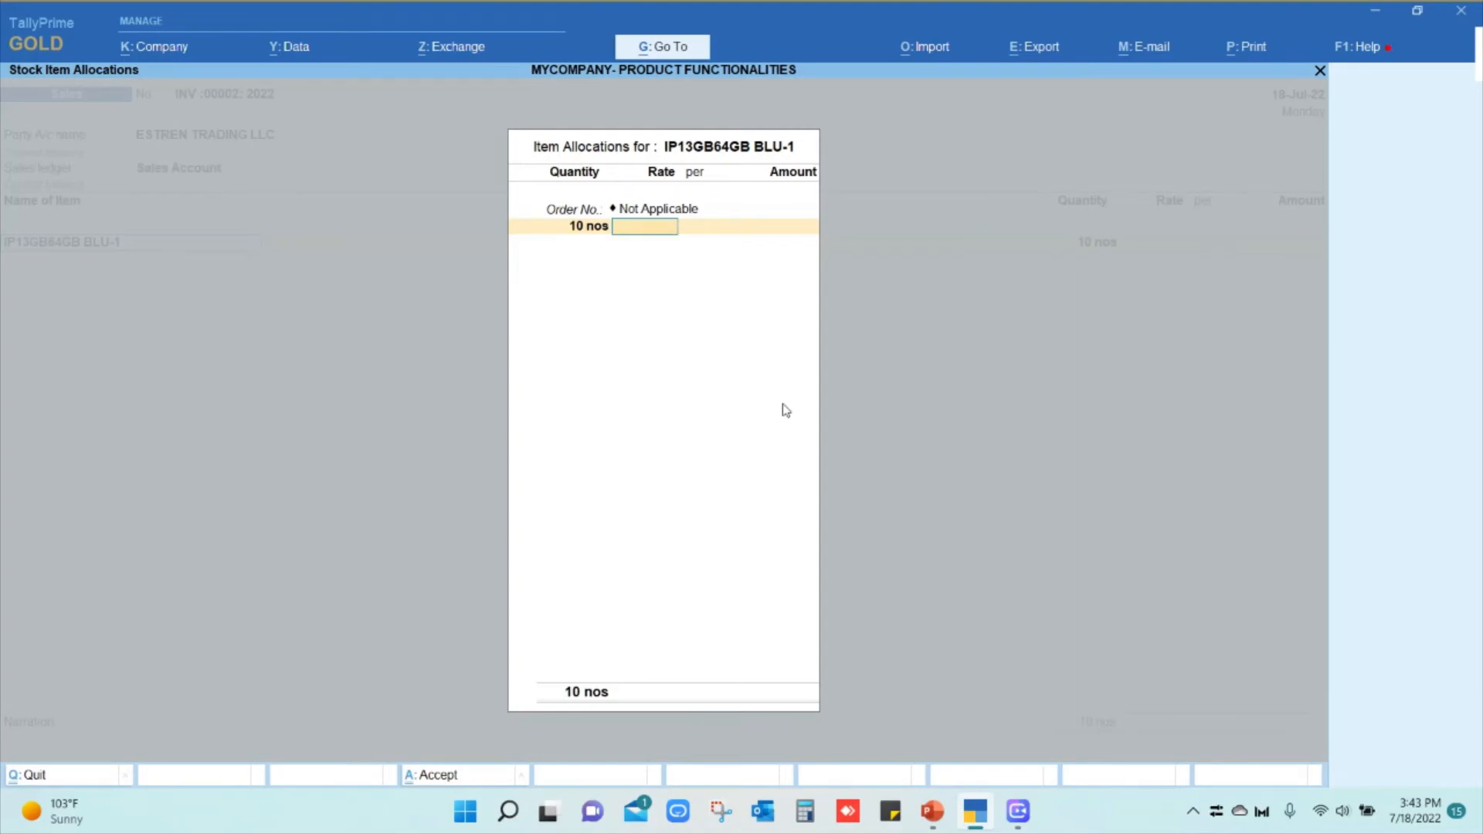
{"action": "type", "text": "$300"}
{"action": "key", "text": "Return"}
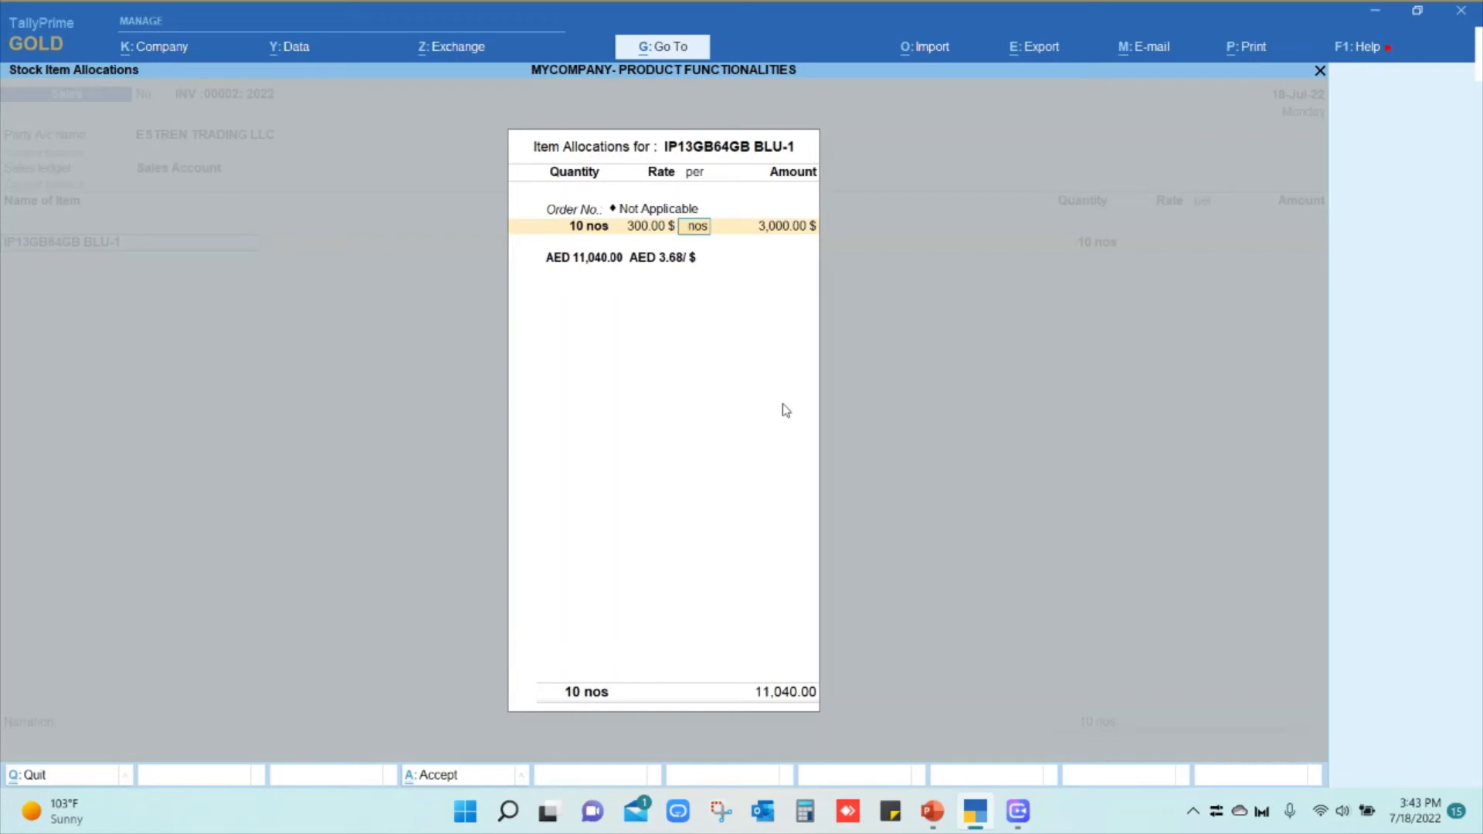
Keep the AED 3.68/$ rate, add a new bill reference for 3,000.00 $, and finish the voucher
{"action": "key", "text": "Return"}
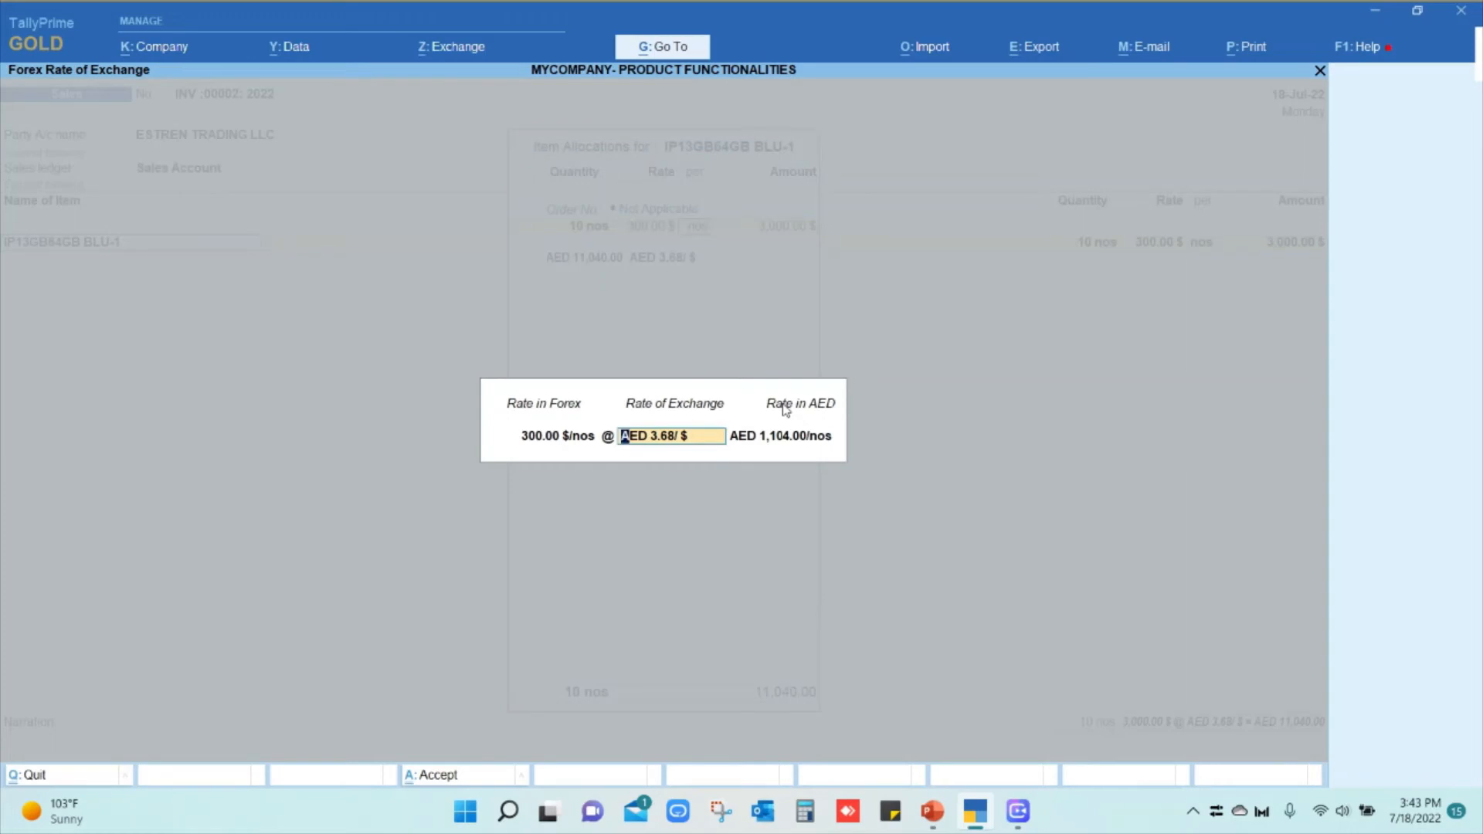
{"action": "key", "text": "Return"}
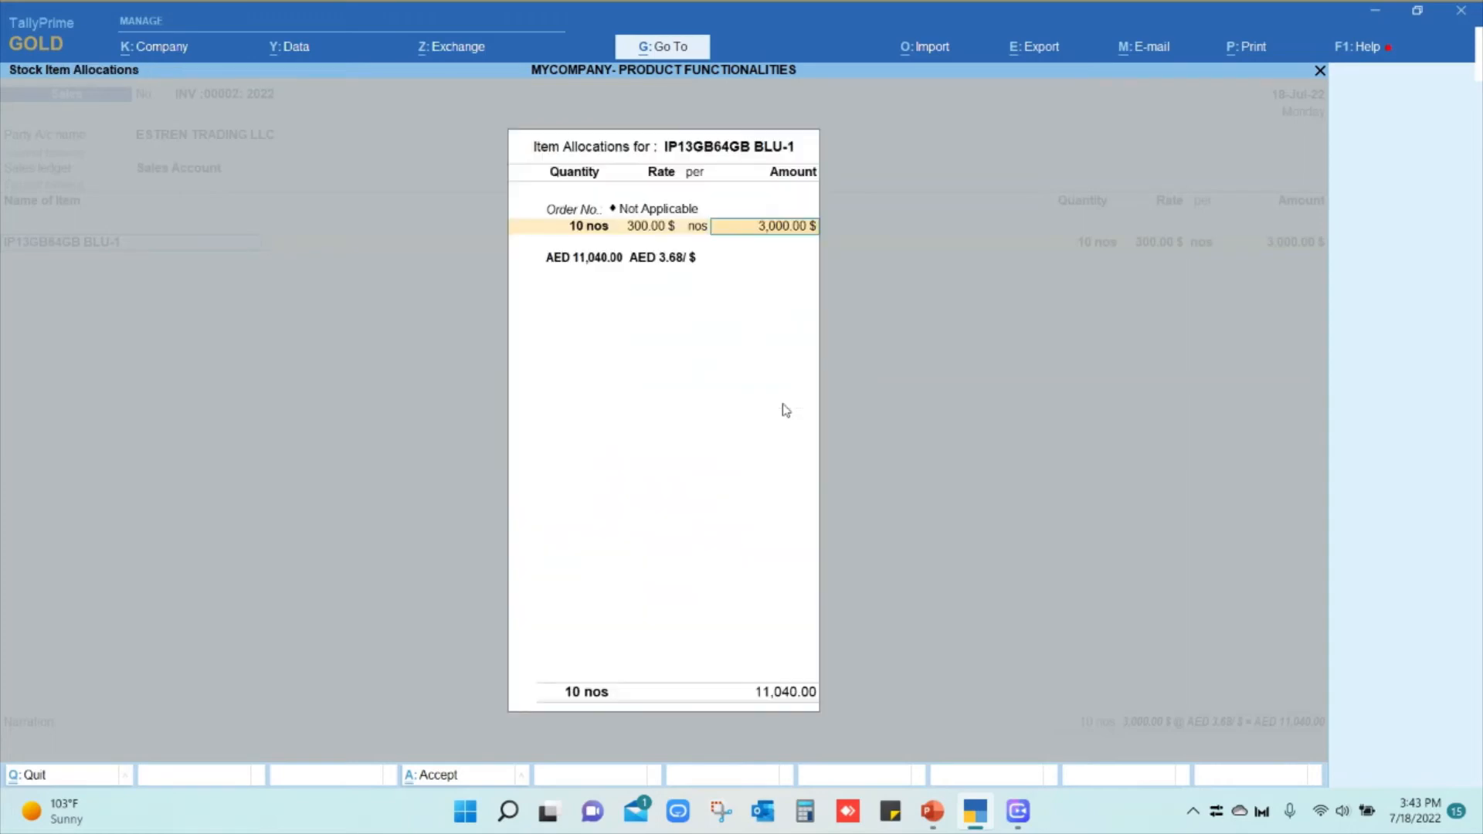
{"action": "key", "text": "Return"}
{"action": "key", "text": "Return"}
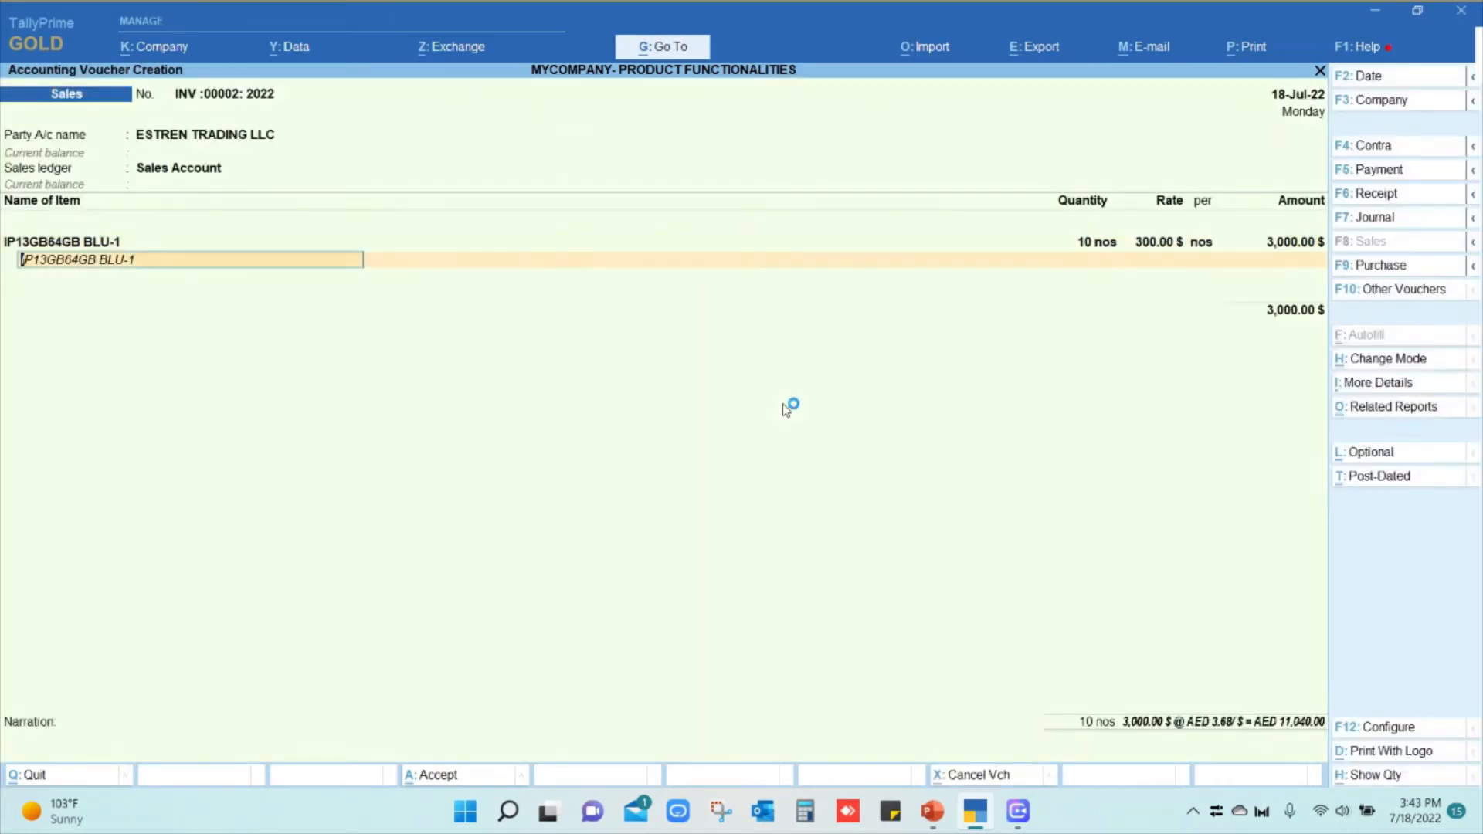
{"action": "key", "text": "Return"}
{"action": "key", "text": "Return"}
{"action": "key", "text": "Return"}
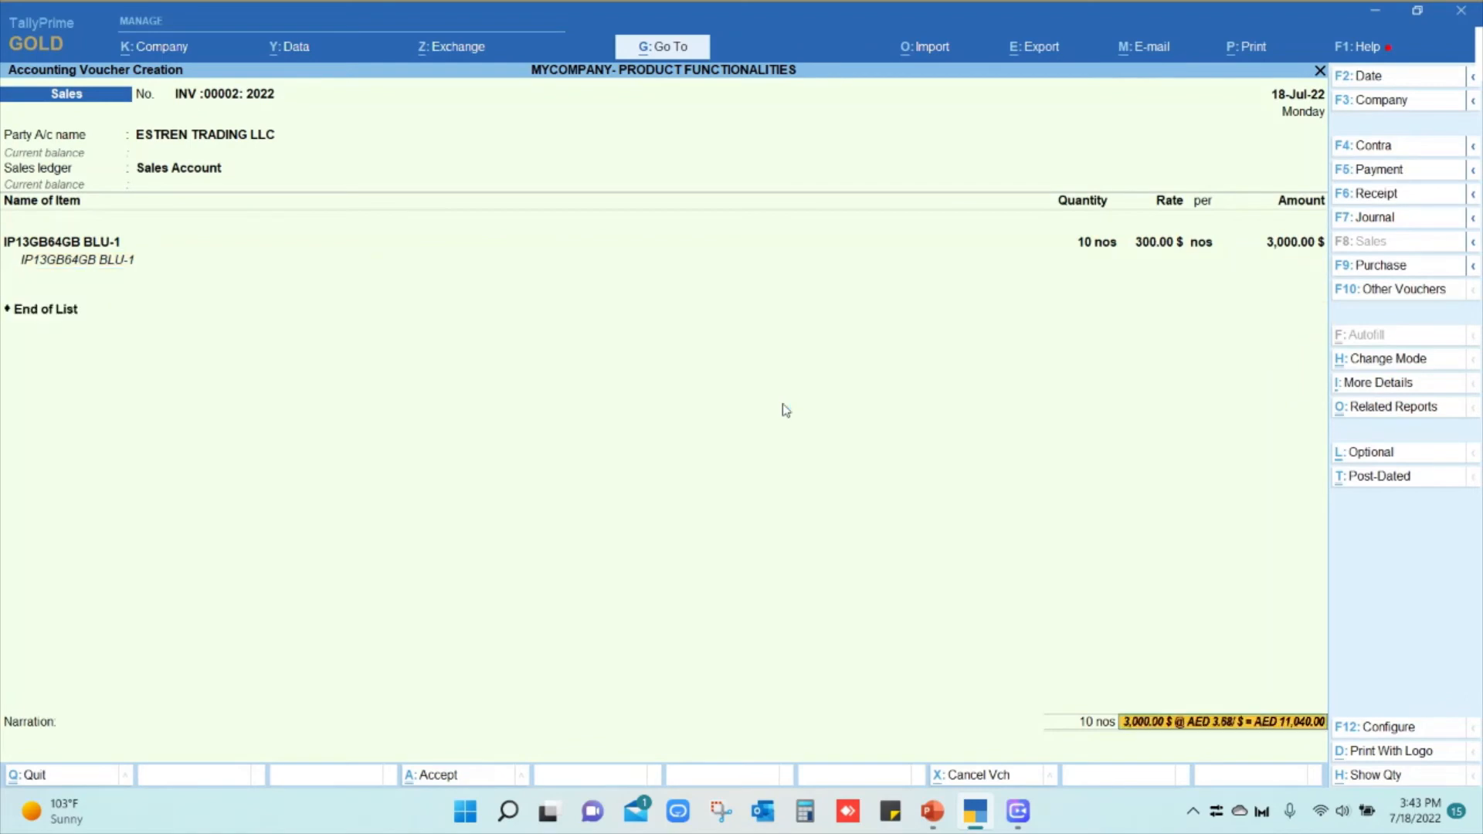
{"action": "key", "text": "Return"}
{"action": "key", "text": "Return"}
{"action": "key", "text": "Return"}
{"action": "key", "text": "Return"}
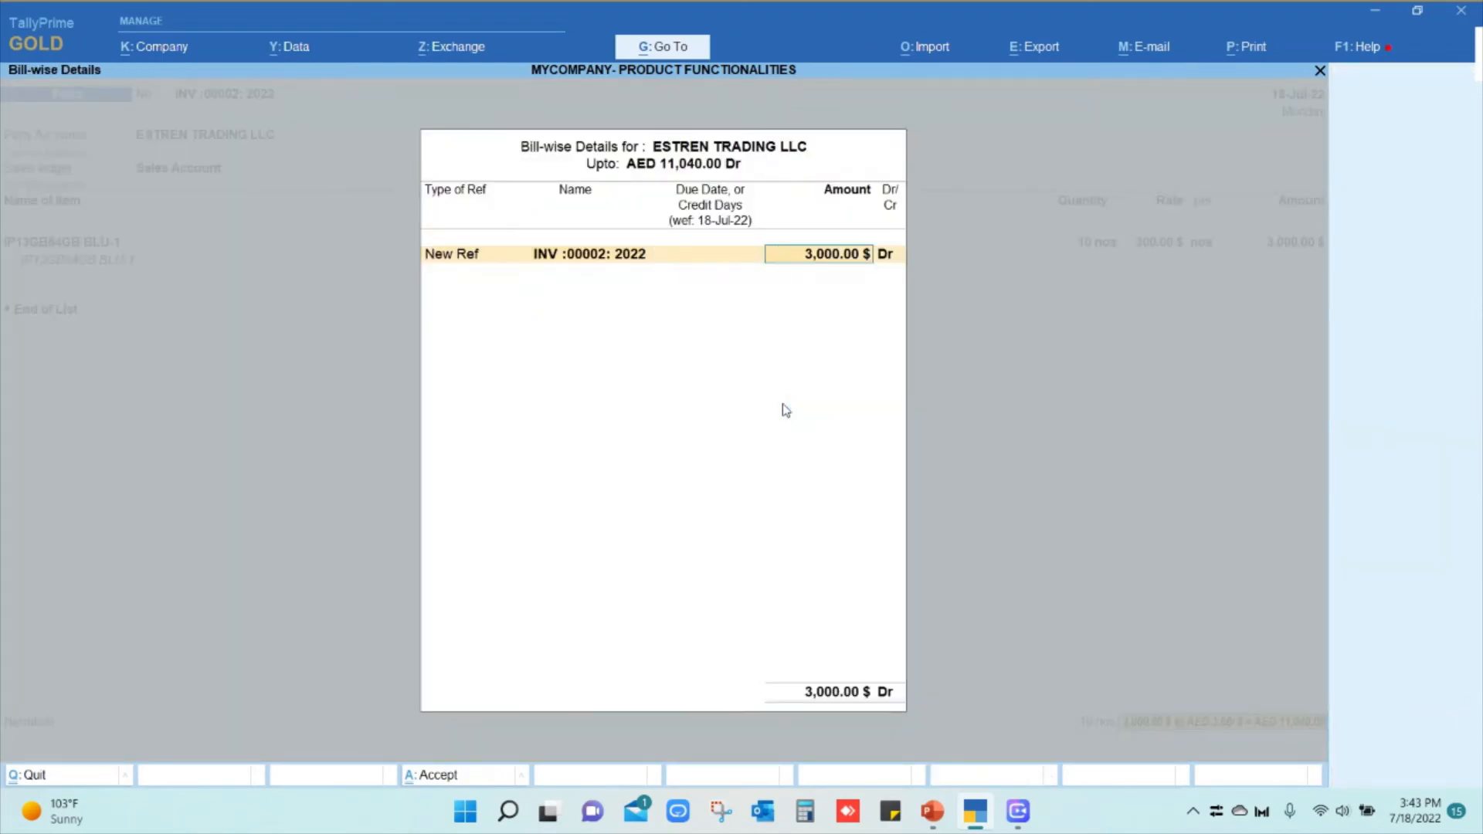
{"action": "key", "text": "Return"}
{"action": "key", "text": "Return"}
{"action": "key", "text": "Return"}
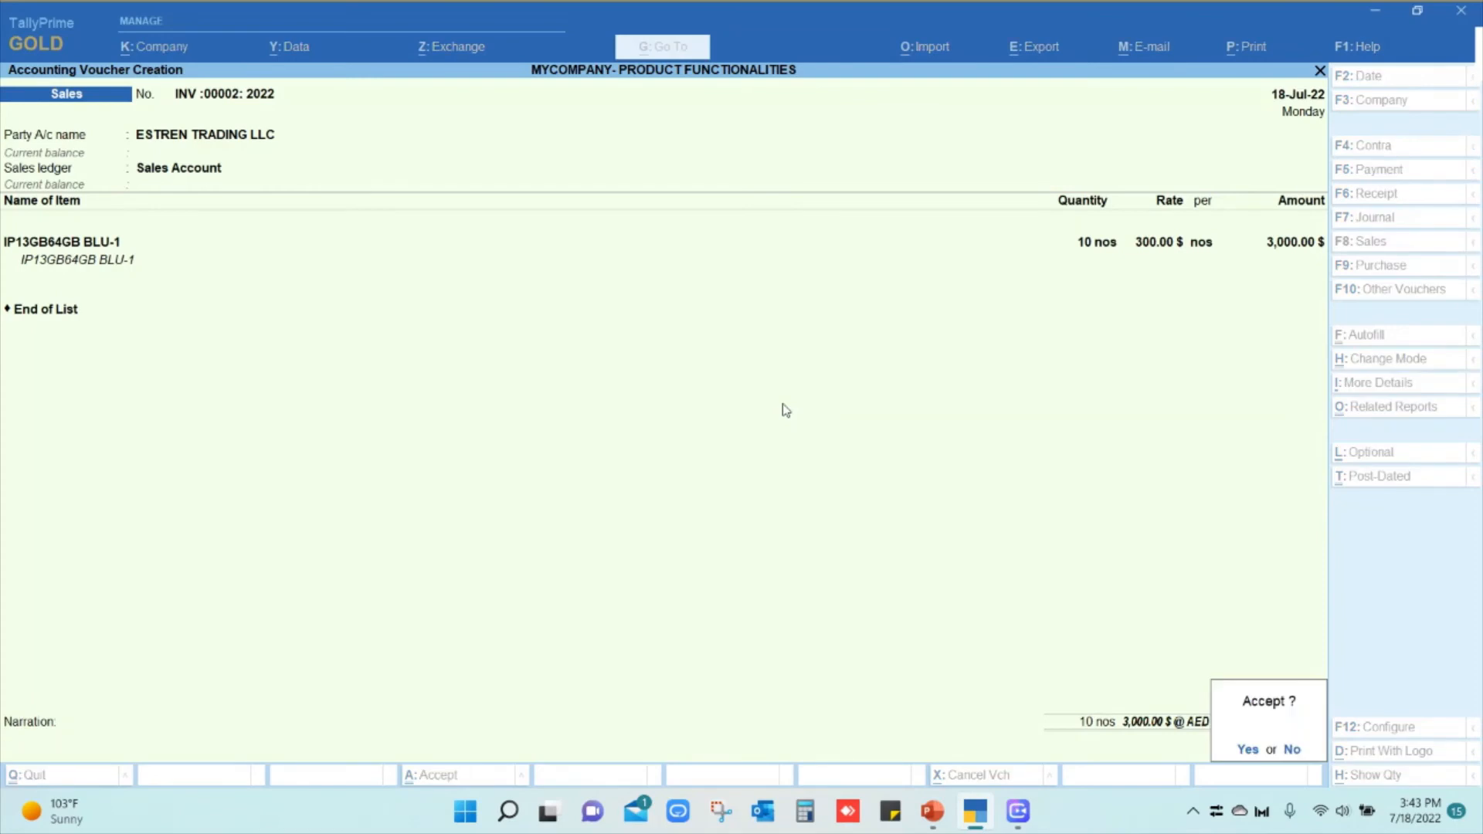
{"action": "key", "text": "Return"}
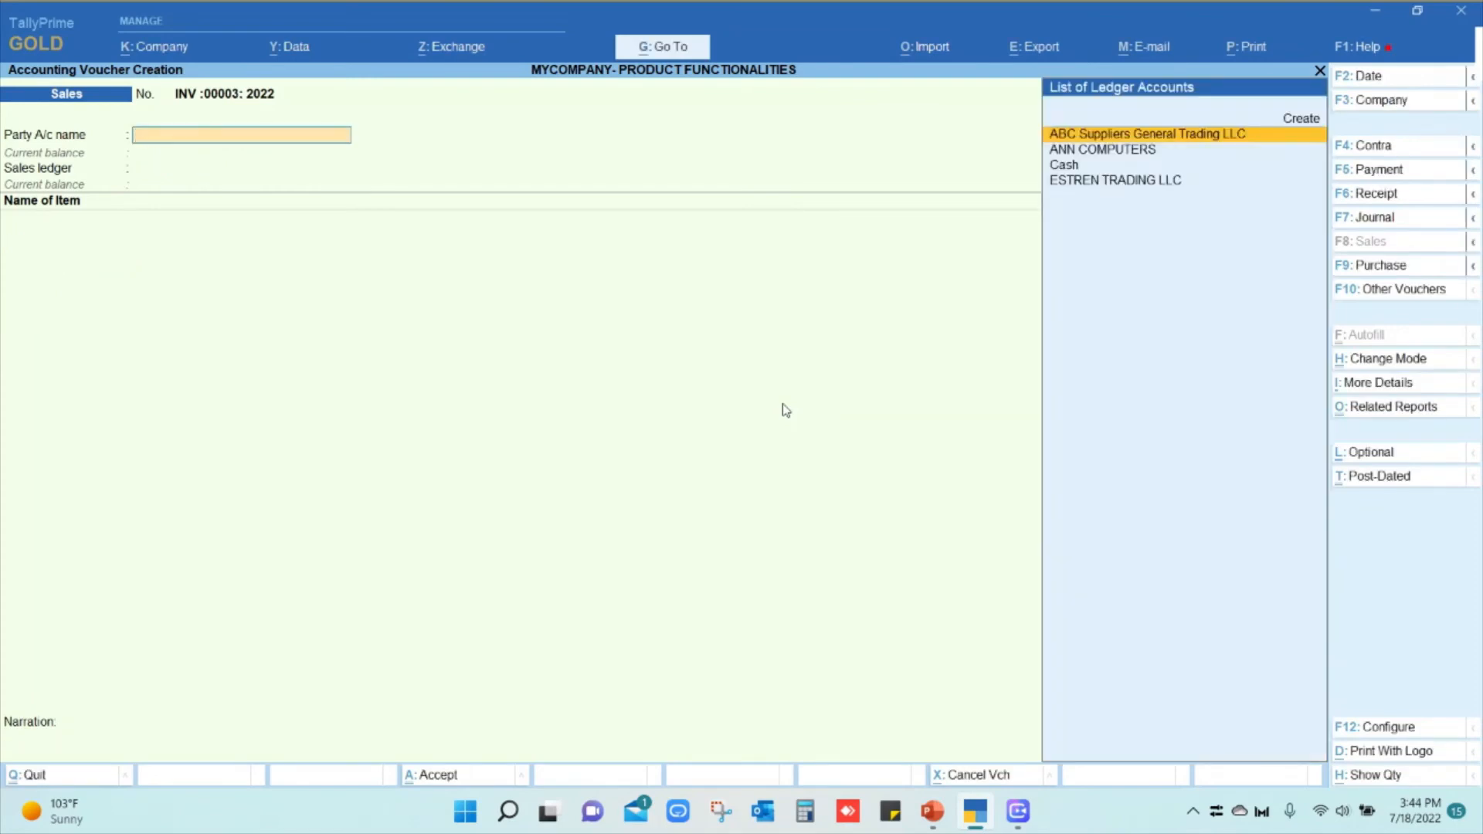
Start a purchase voucher with supplier invoice 67656 and ANN COMPUTERS as the party
{"action": "left_click", "coordinate": [1381, 268]}
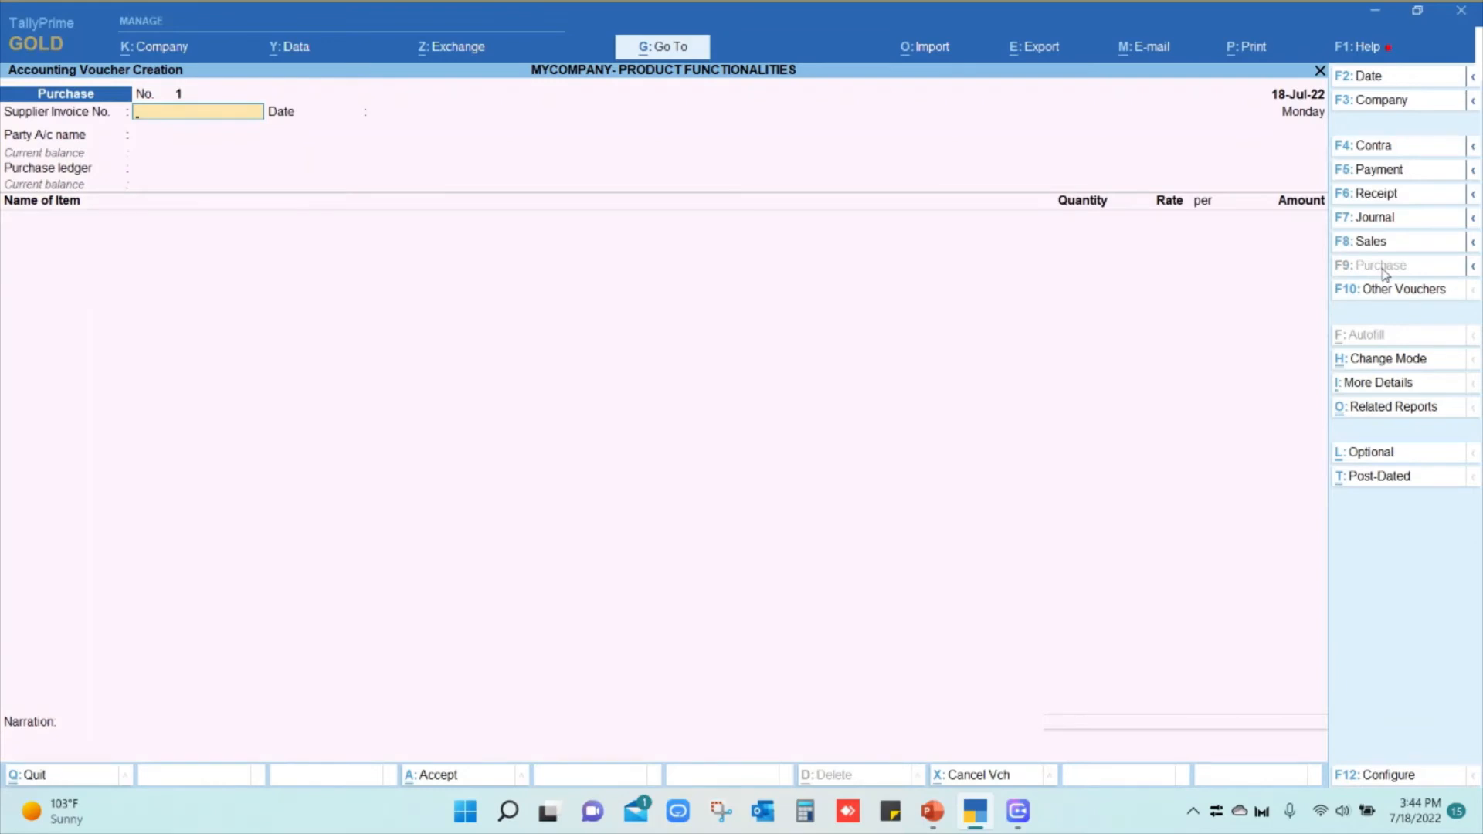
{"action": "type", "text": "67656"}
{"action": "key", "text": "Return"}
{"action": "key", "text": "Return"}
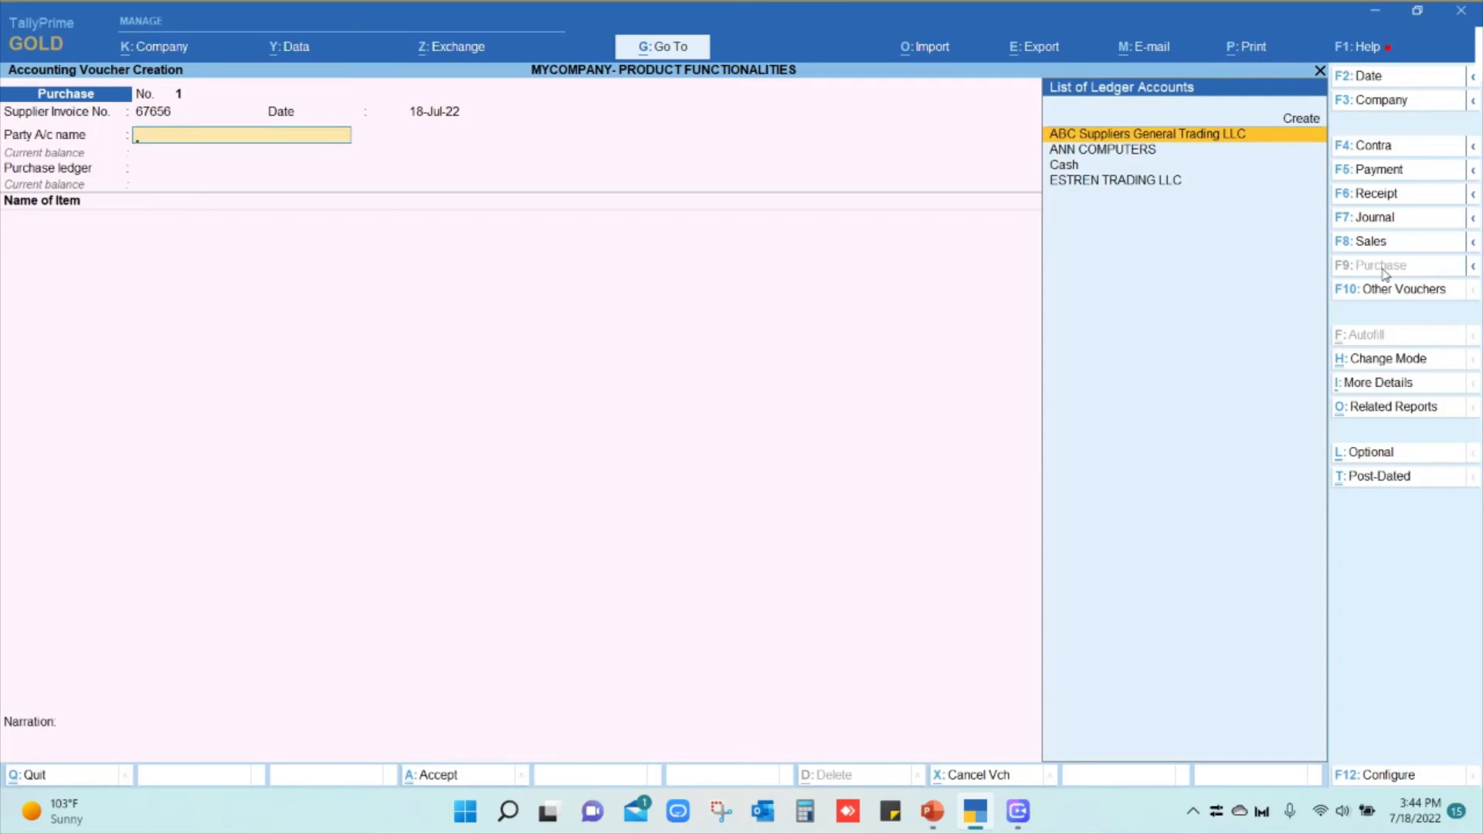
{"action": "key", "text": "Down"}
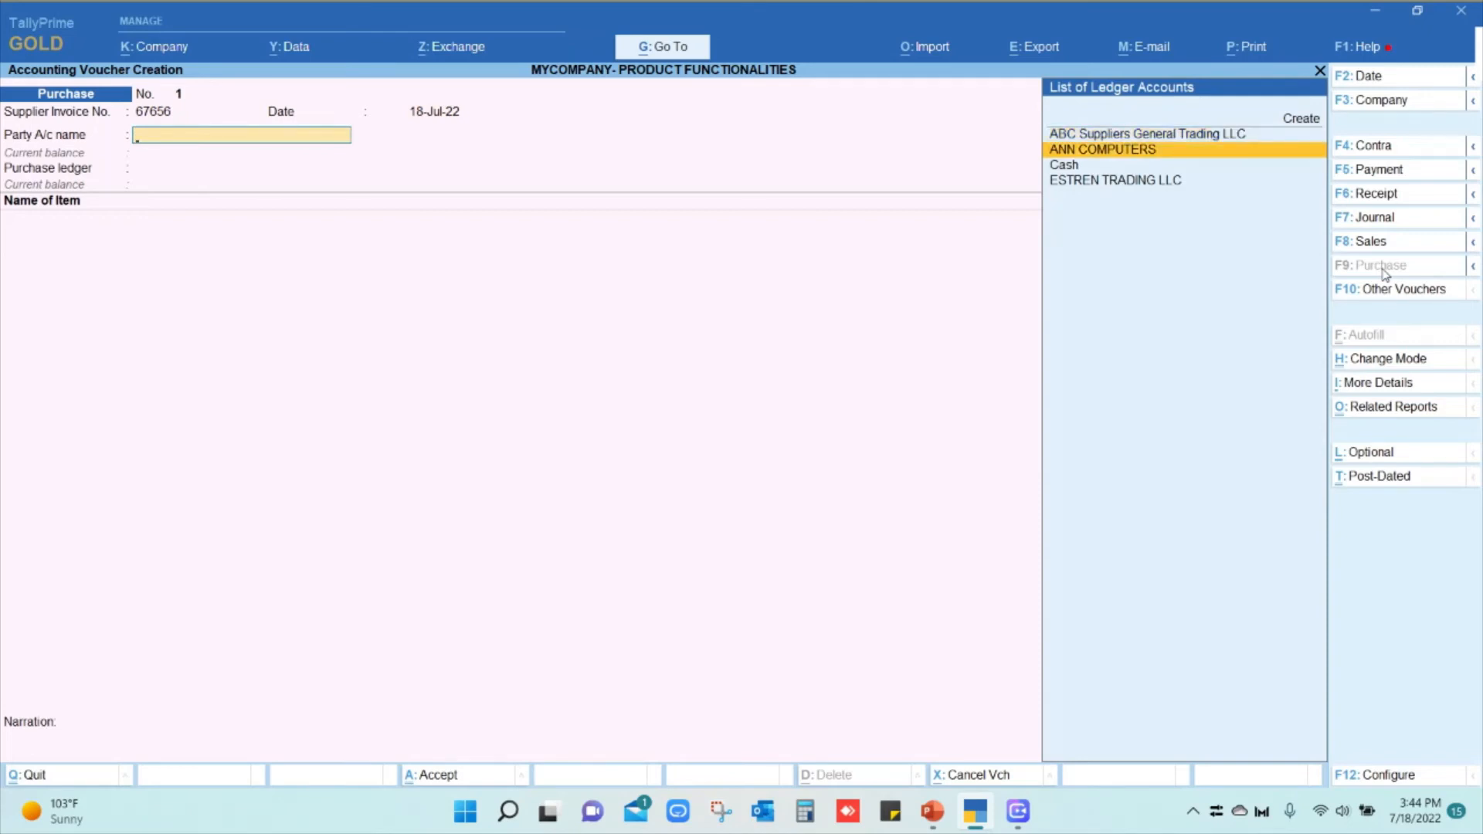
{"action": "key", "text": "Return"}
{"action": "key", "text": "Return"}
{"action": "key", "text": "Return"}
{"action": "key", "text": "Return"}
{"action": "key", "text": "Return"}
{"action": "key", "text": "Return"}
{"action": "key", "text": "Return"}
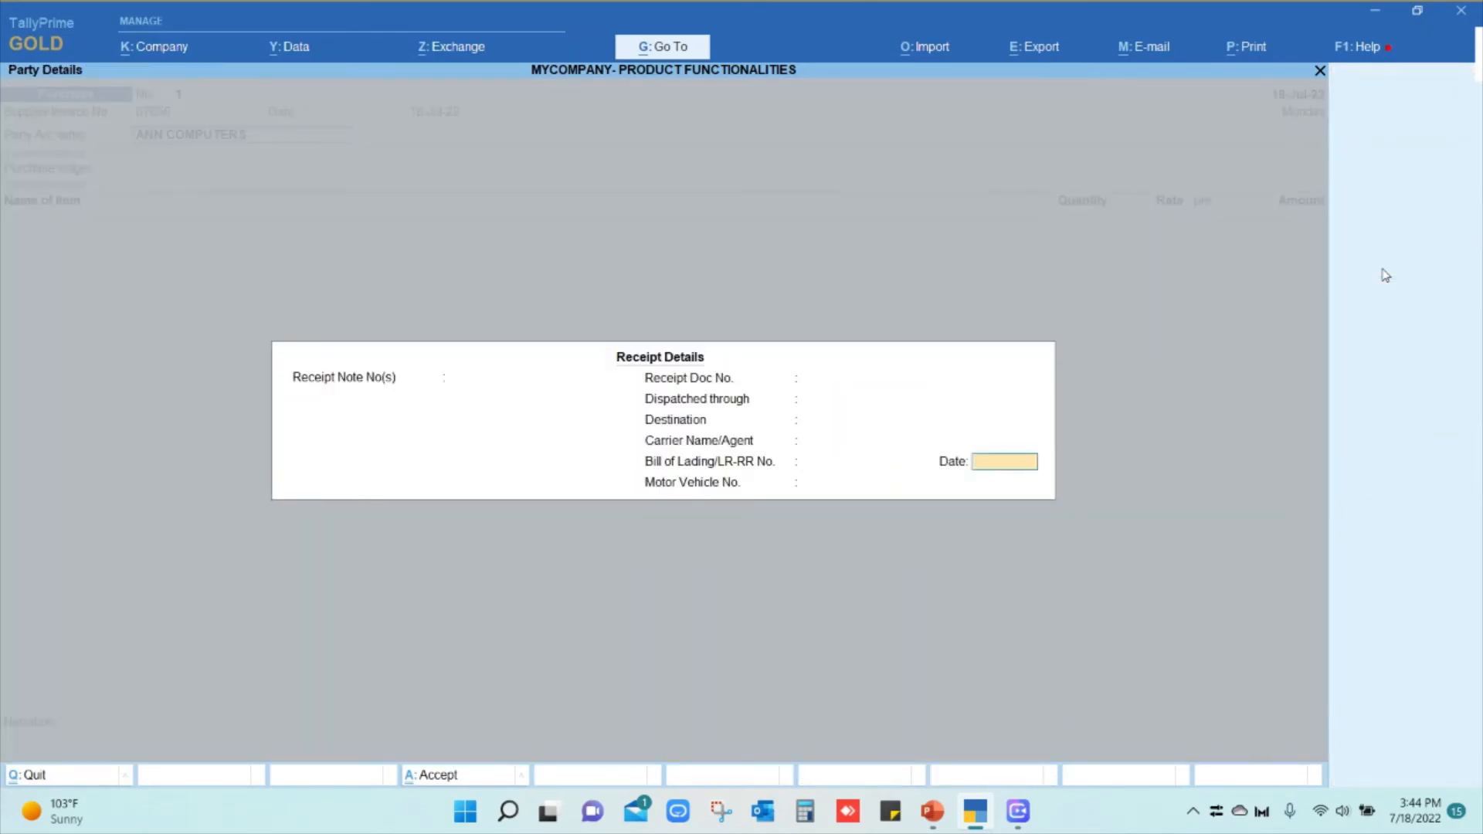
{"action": "key", "text": "Return"}
{"action": "key", "text": "Return"}
{"action": "key", "text": "Return"}
{"action": "key", "text": "Return"}
{"action": "key", "text": "Return"}
{"action": "key", "text": "Return"}
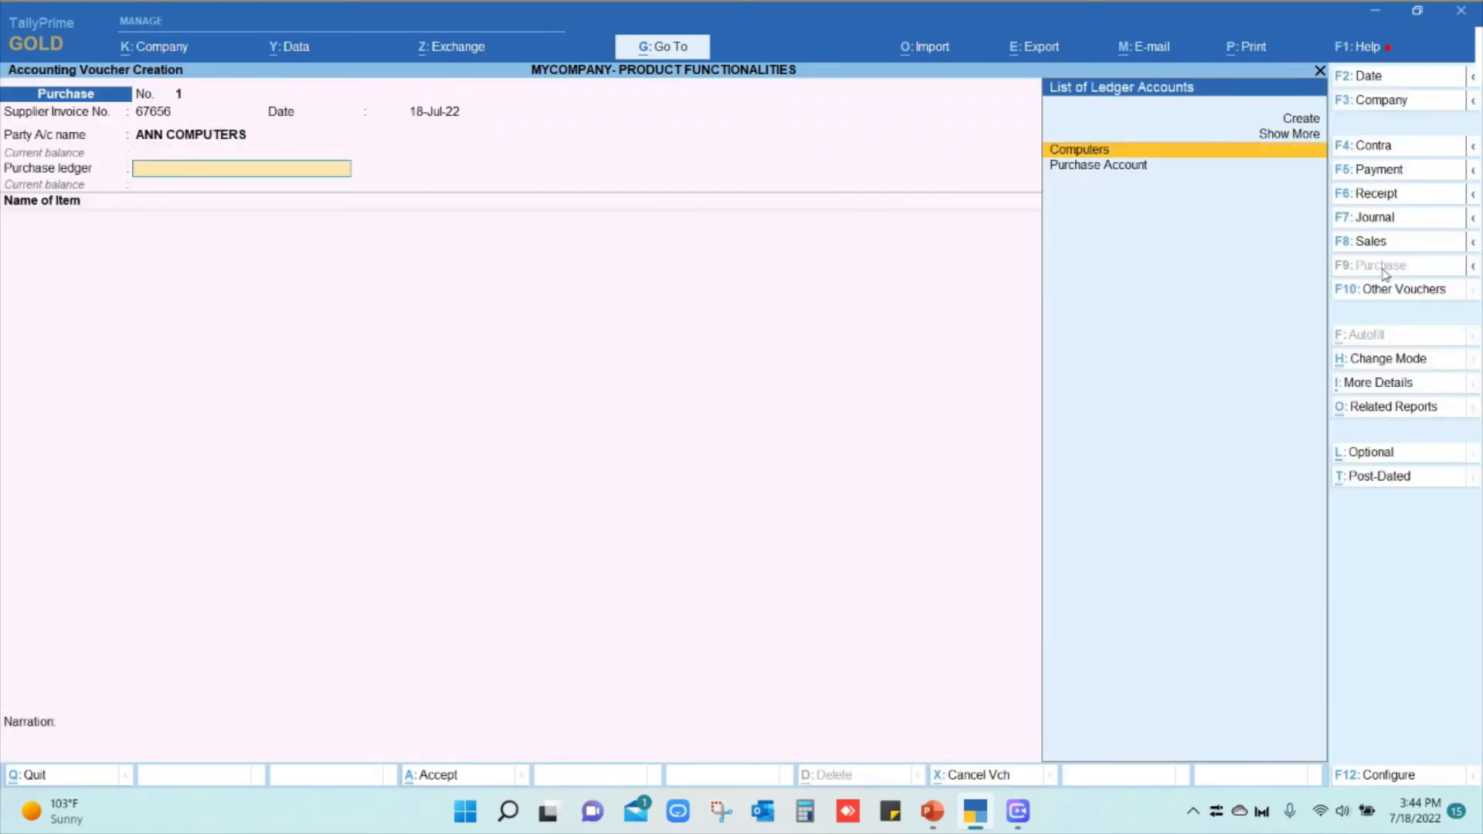
Select Purchase Account as the voucher's purchase ledger
{"action": "key", "text": "Down"}
{"action": "key", "text": "Up"}
{"action": "key", "text": "Down"}
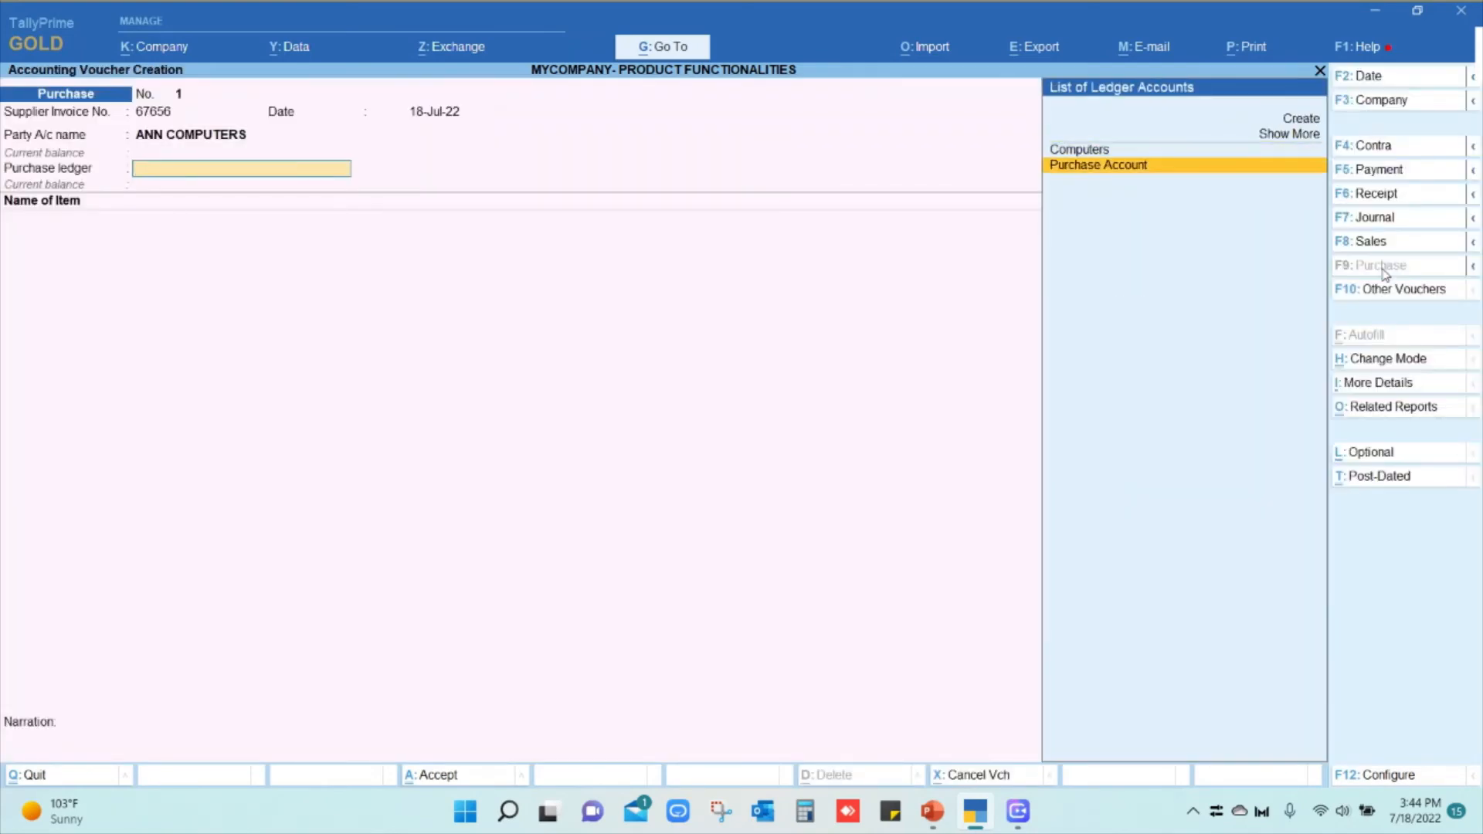
{"action": "key", "text": "Return"}
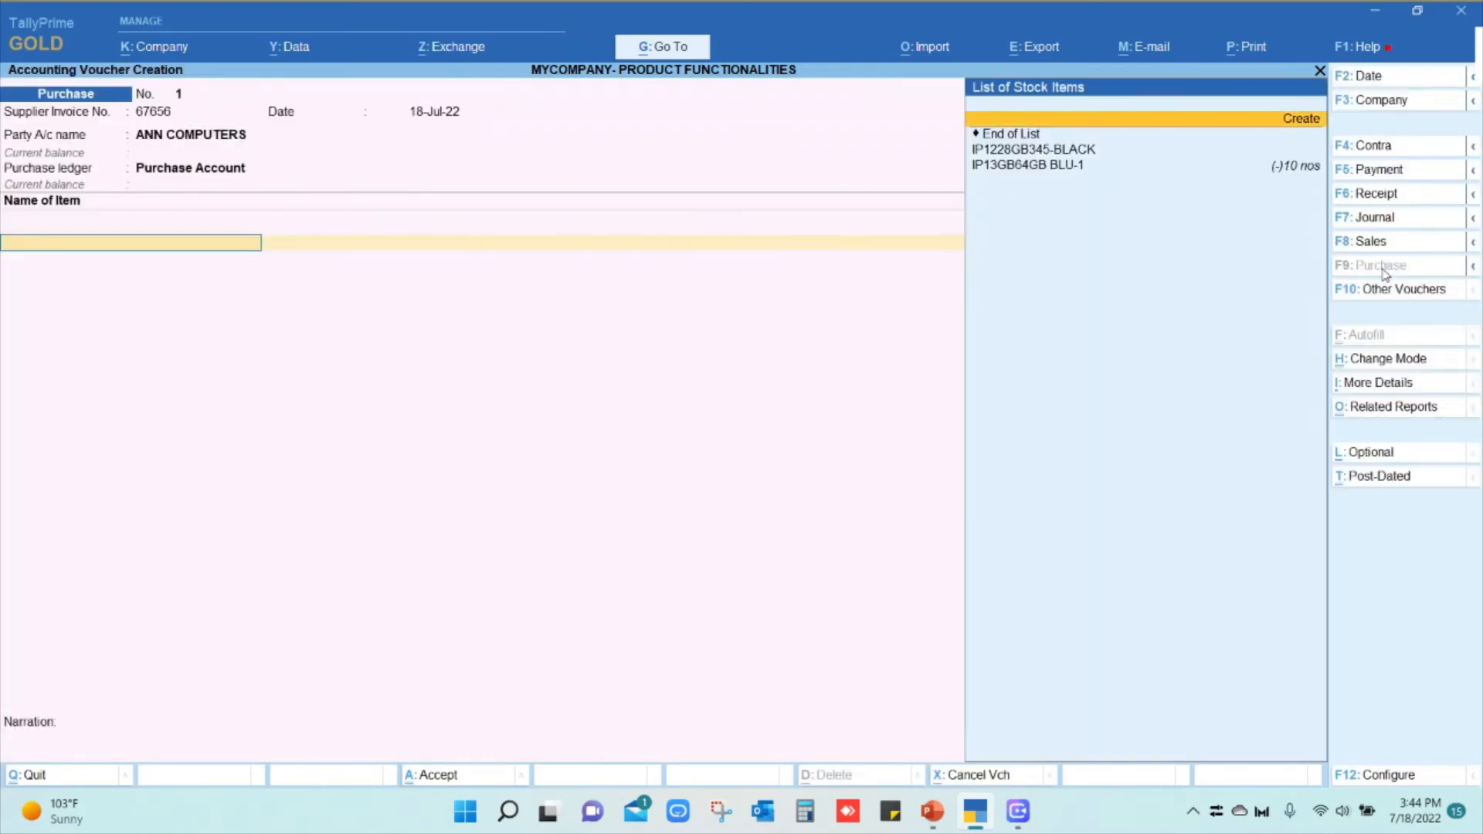
Add item IP13GB64GB BLU-1 with quantity 100 nos at a rate of $250
{"action": "key", "text": "Down"}
{"action": "key", "text": "Down"}
{"action": "key", "text": "Return"}
{"action": "key", "text": "Return"}
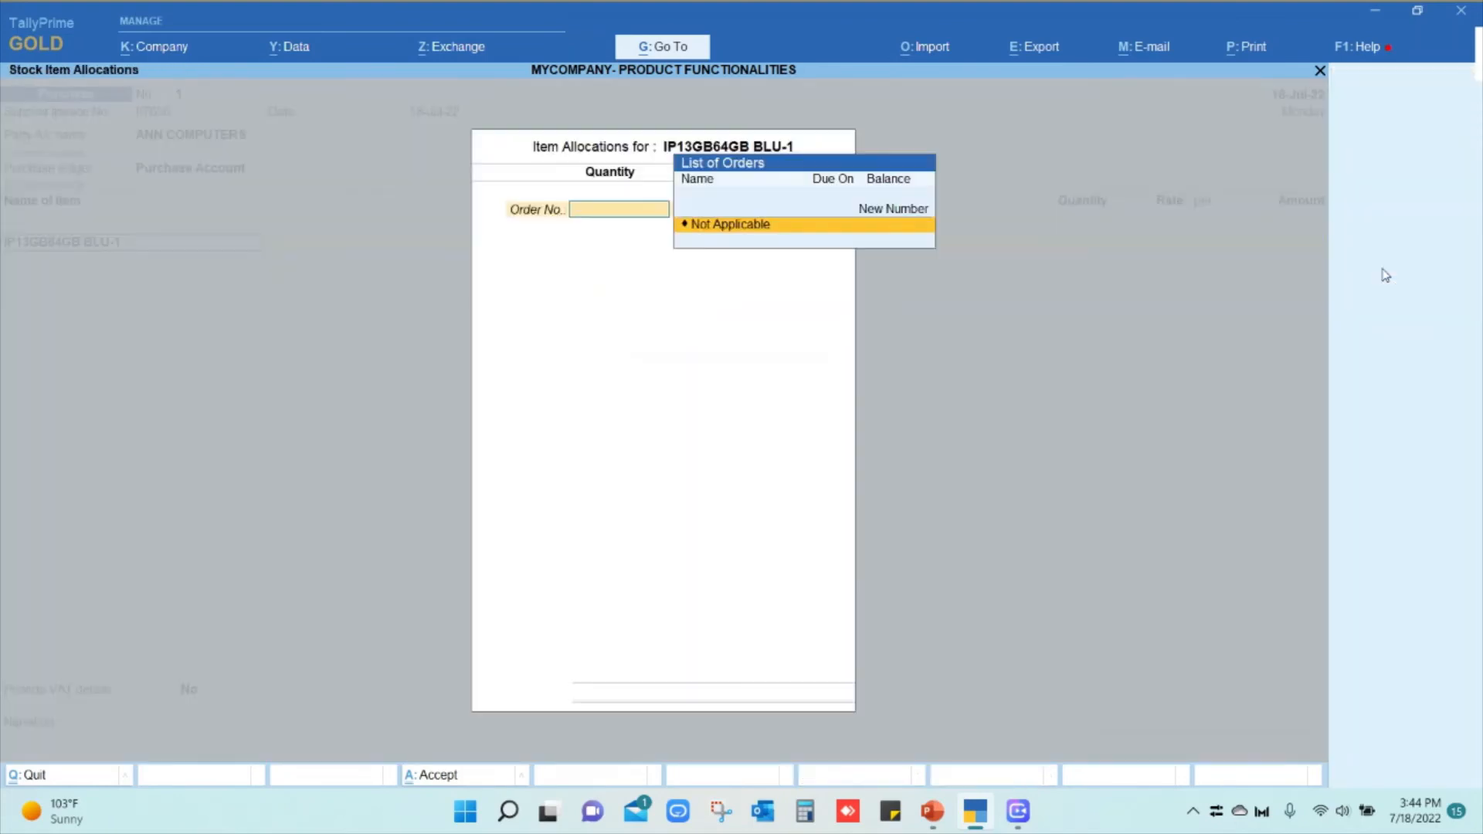
{"action": "key", "text": "Return"}
{"action": "type", "text": "1000"}
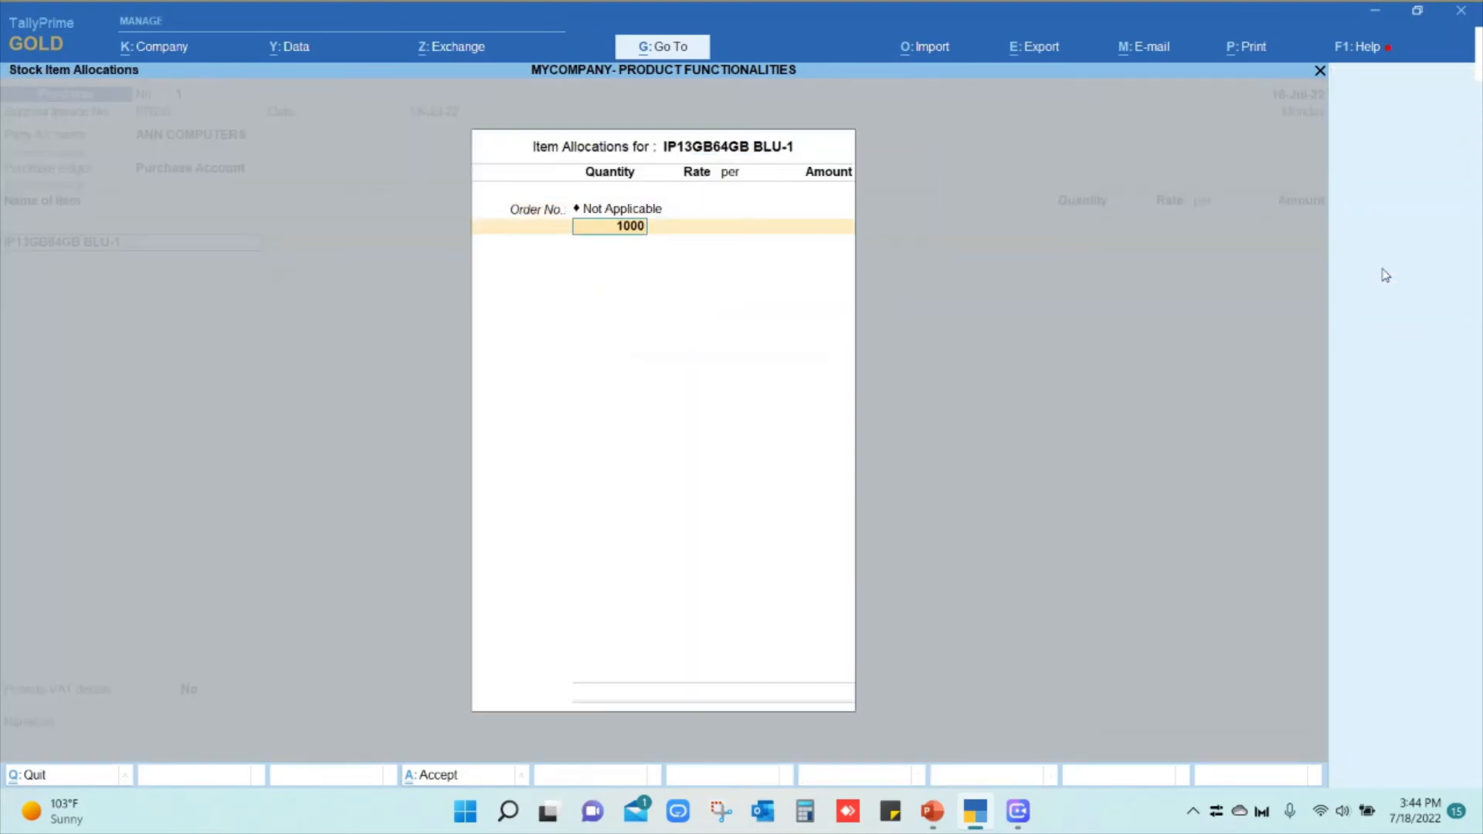
{"action": "key", "text": "BackSpace"}
{"action": "key", "text": "Return"}
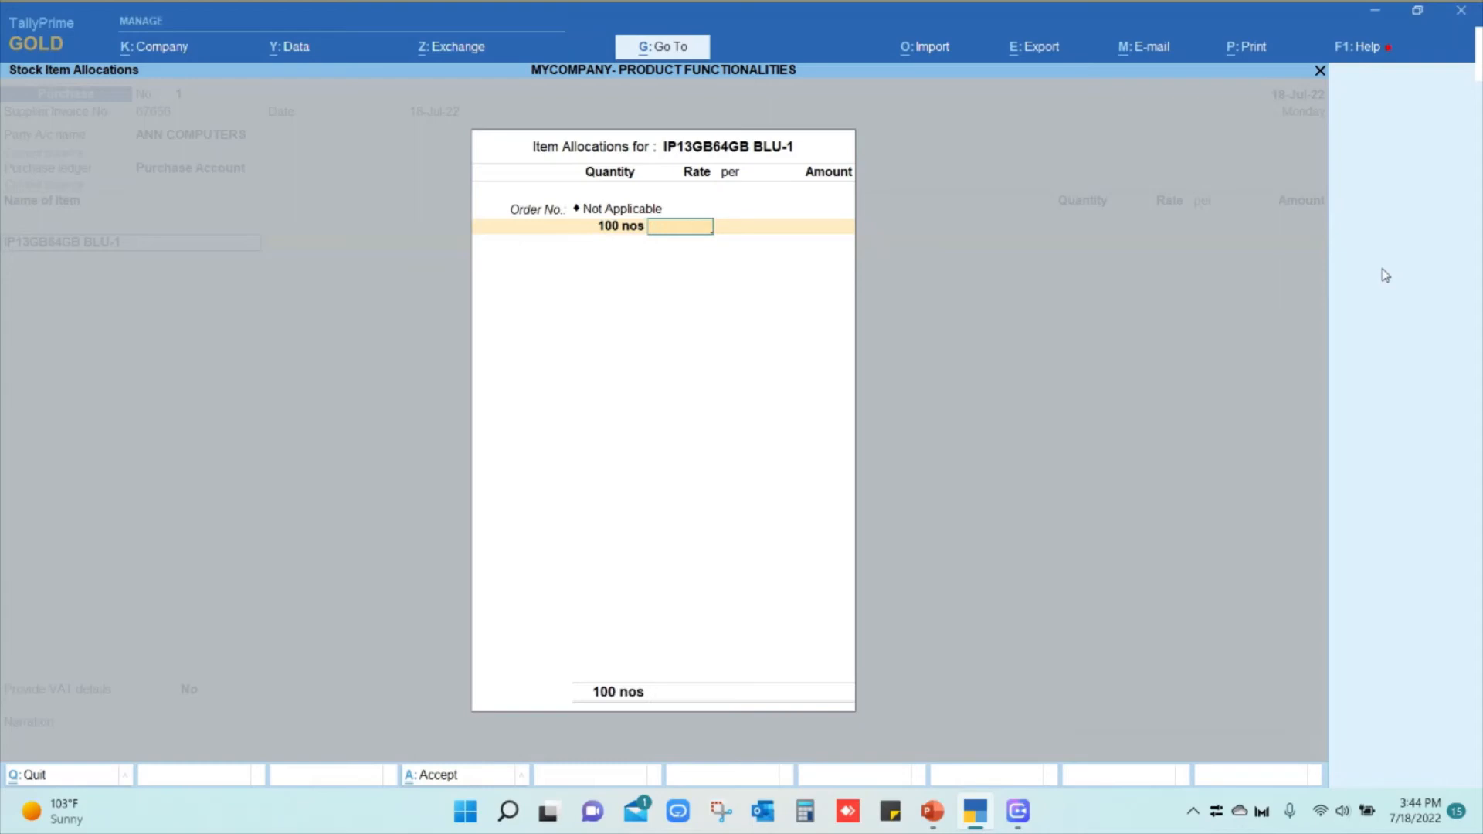
{"action": "type", "text": "$250"}
{"action": "key", "text": "Return"}
{"action": "key", "text": "Return"}
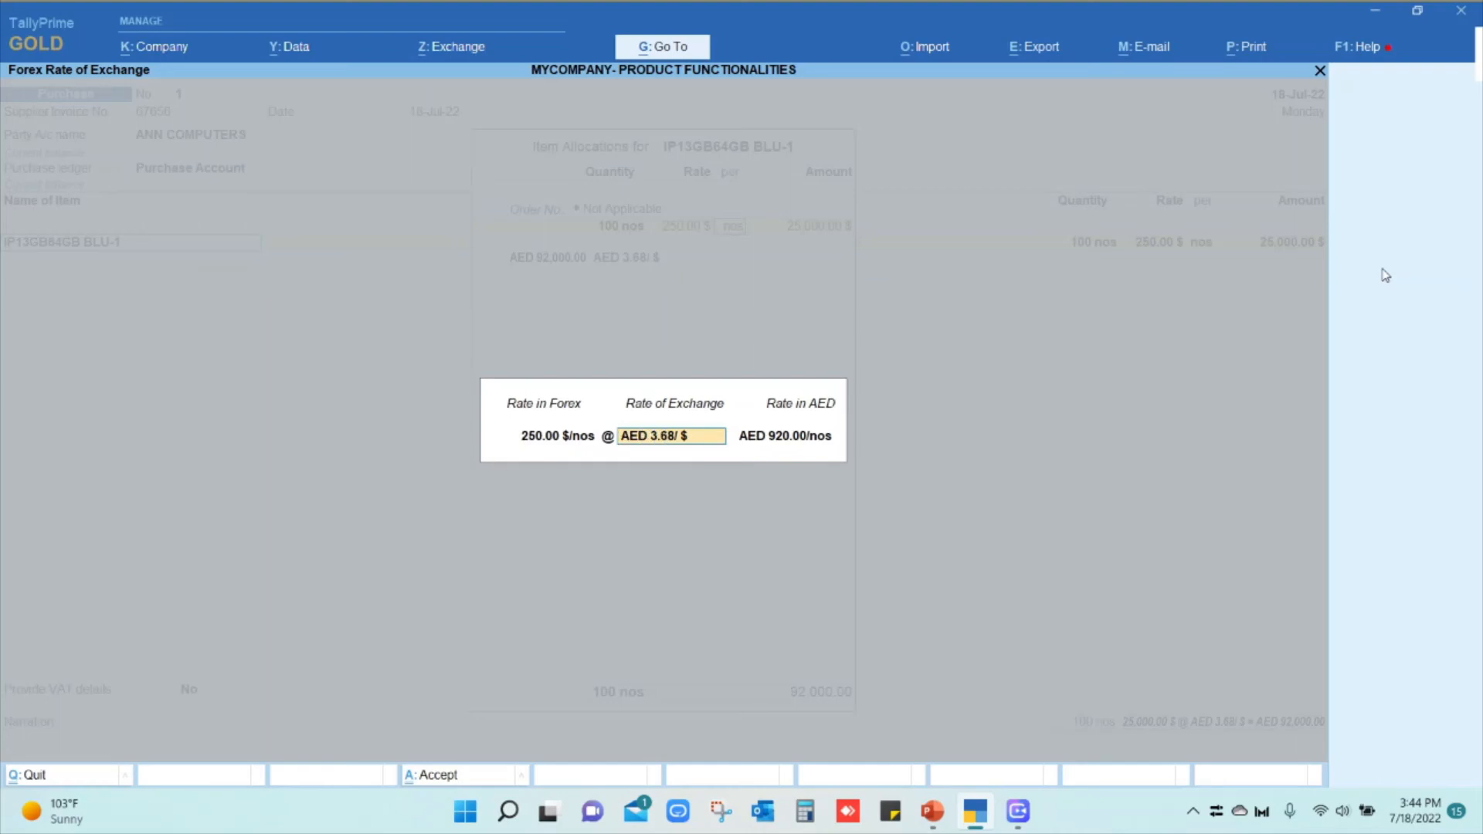
Set the exchange rate to AED 3.70, accept the VAT and bill 67656 details, and save
{"action": "type", "text": "3.70"}
{"action": "key", "text": "Return"}
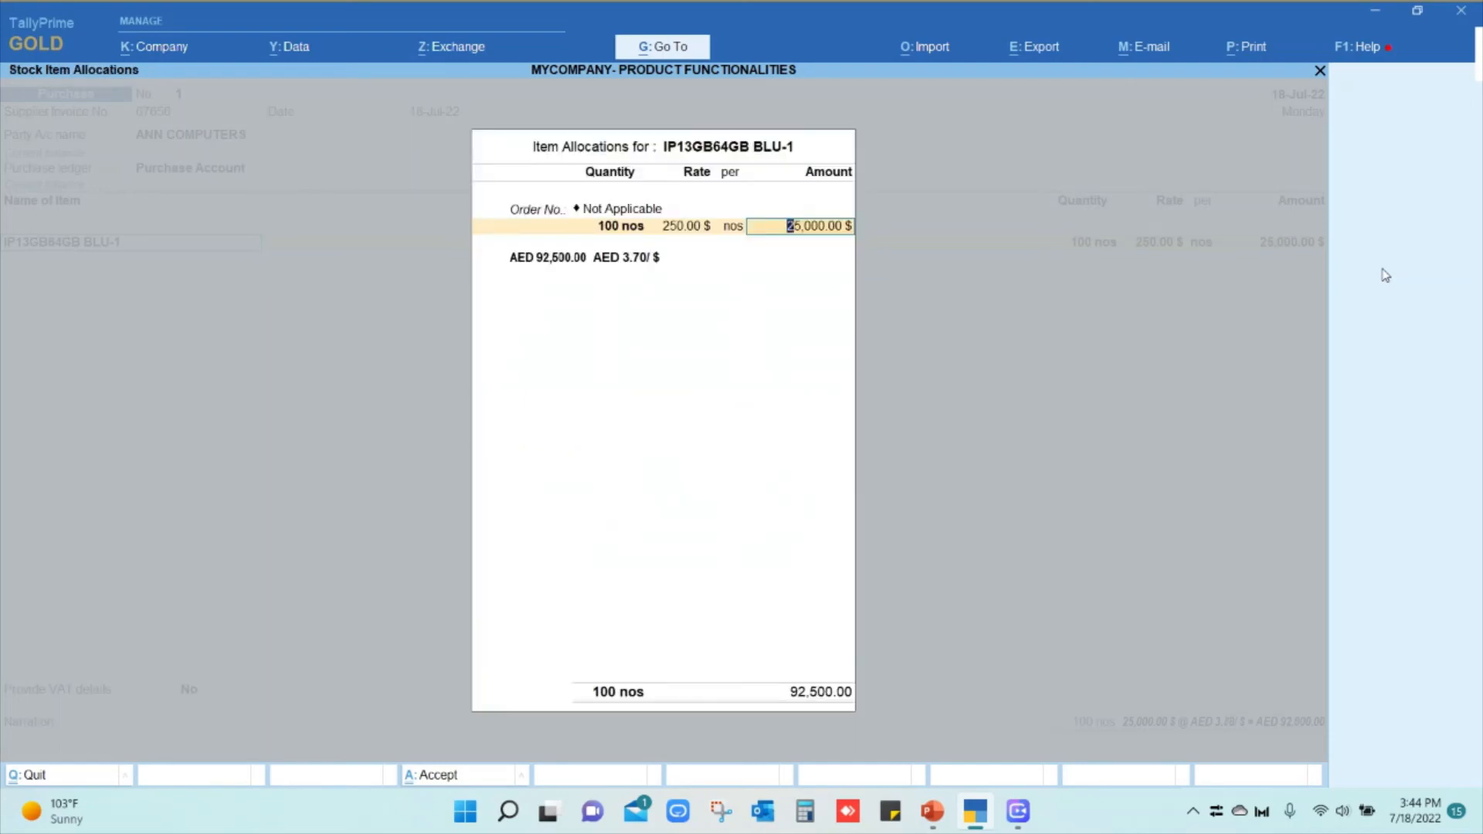
{"action": "key", "text": "Return"}
{"action": "key", "text": "Return"}
{"action": "key", "text": "Return"}
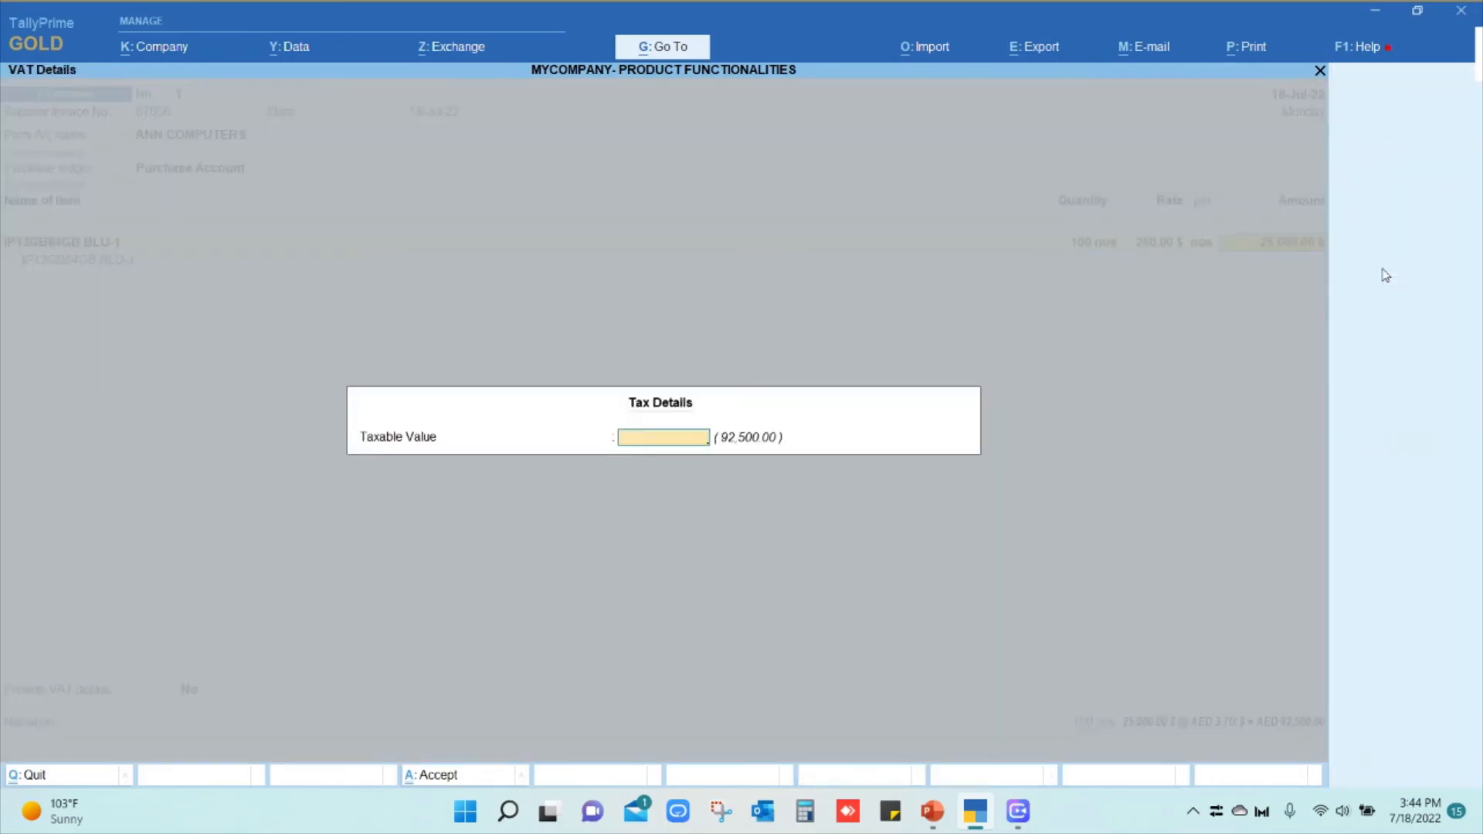
{"action": "key", "text": "Return"}
{"action": "key", "text": "Return"}
{"action": "key", "text": "Return"}
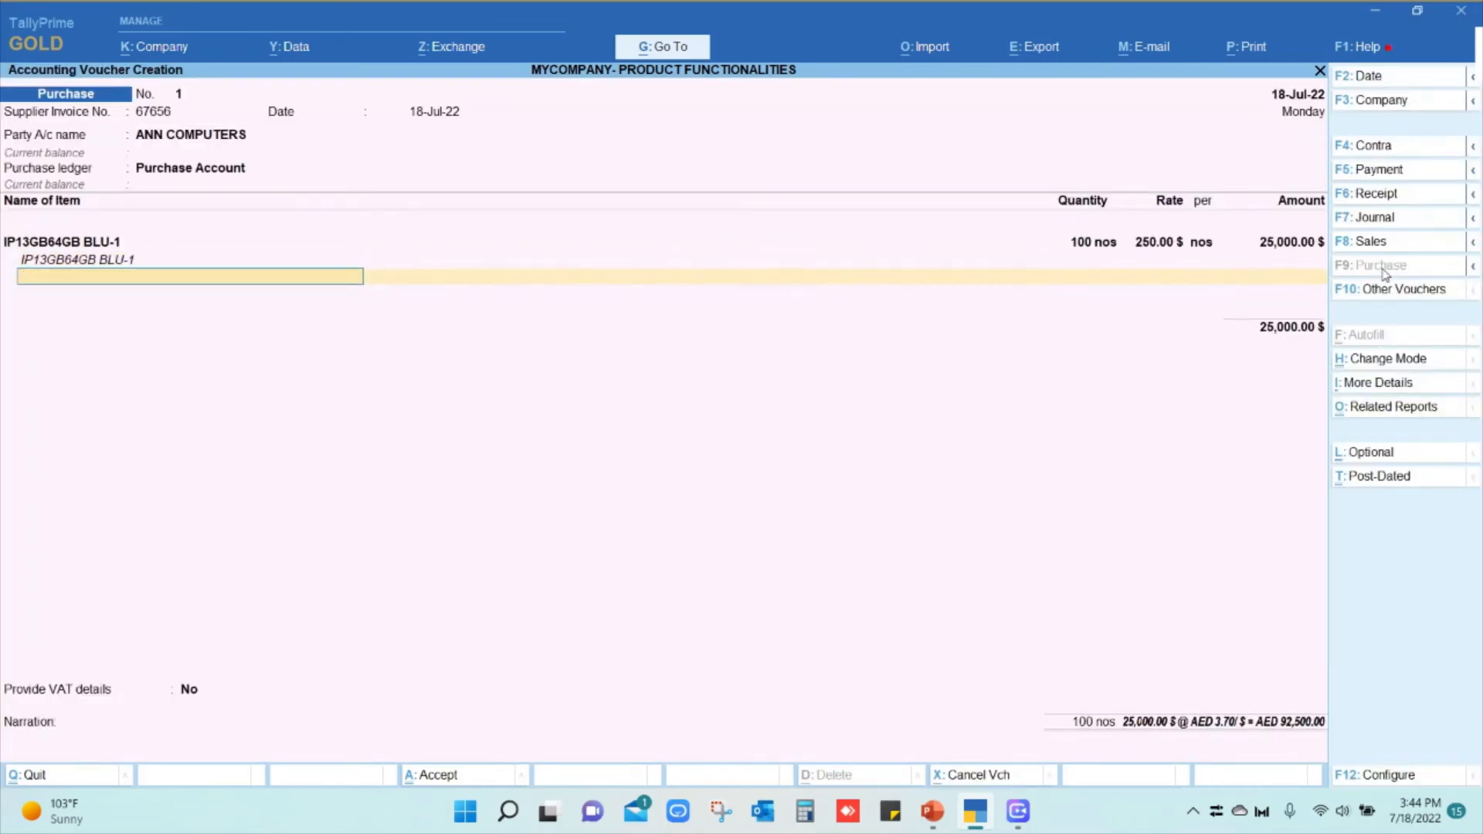
{"action": "key", "text": "Return"}
{"action": "key", "text": "Return"}
{"action": "key", "text": "Return"}
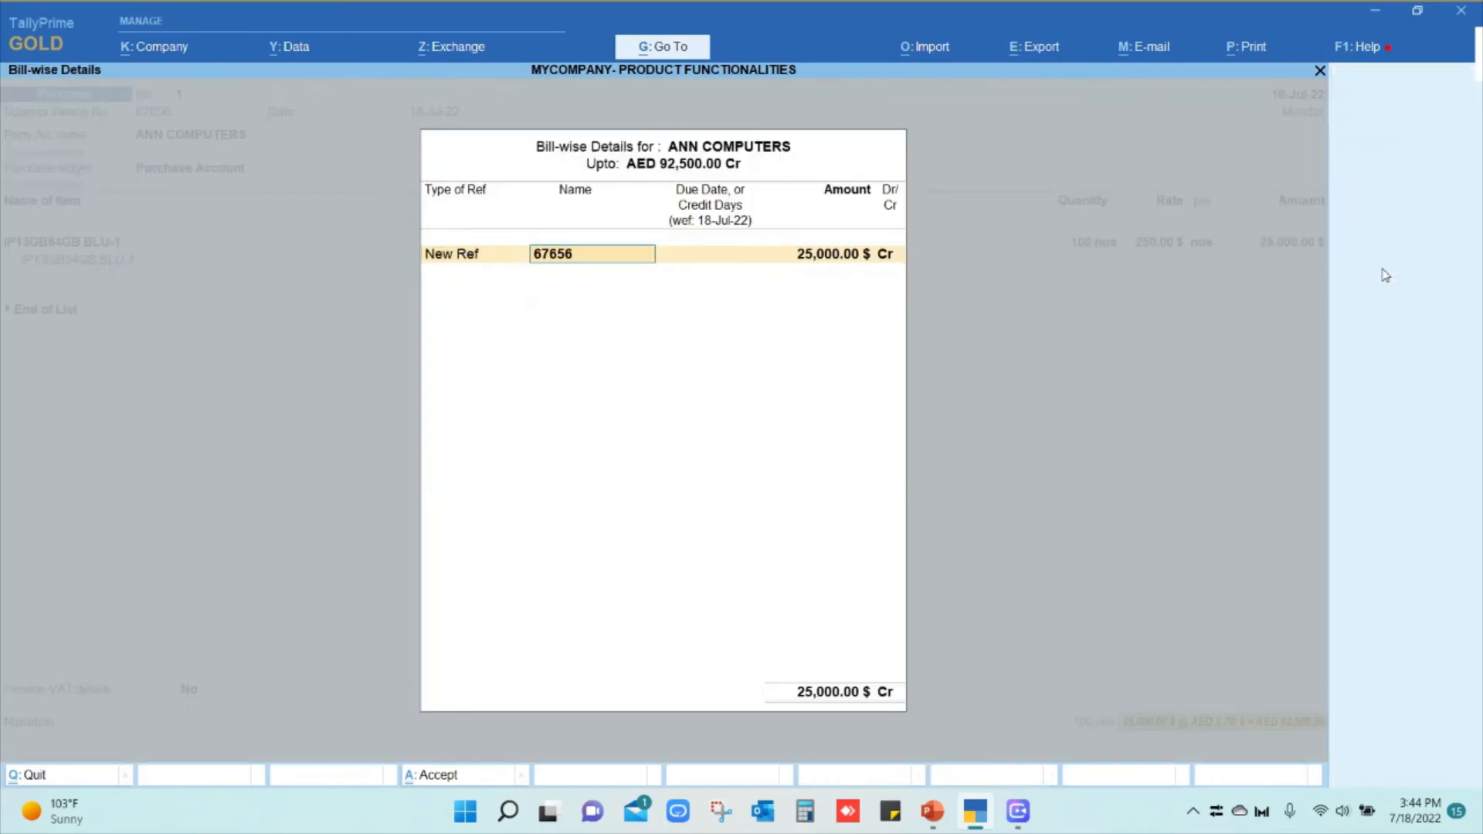
{"action": "key", "text": "Return"}
{"action": "key", "text": "Return"}
{"action": "key", "text": "Return"}
{"action": "key", "text": "Return"}
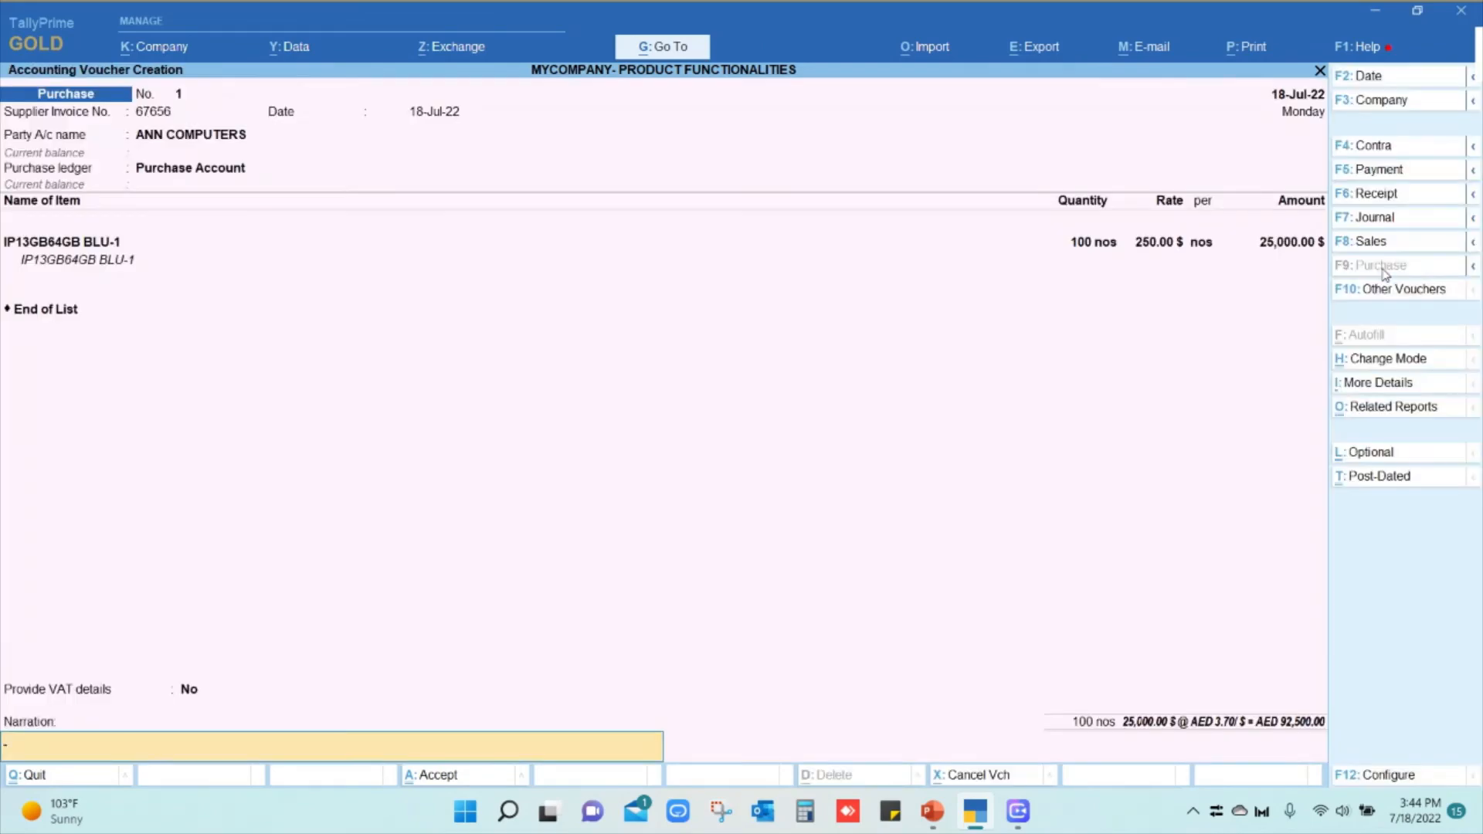
{"action": "key", "text": "Return"}
{"action": "key", "text": "Return"}
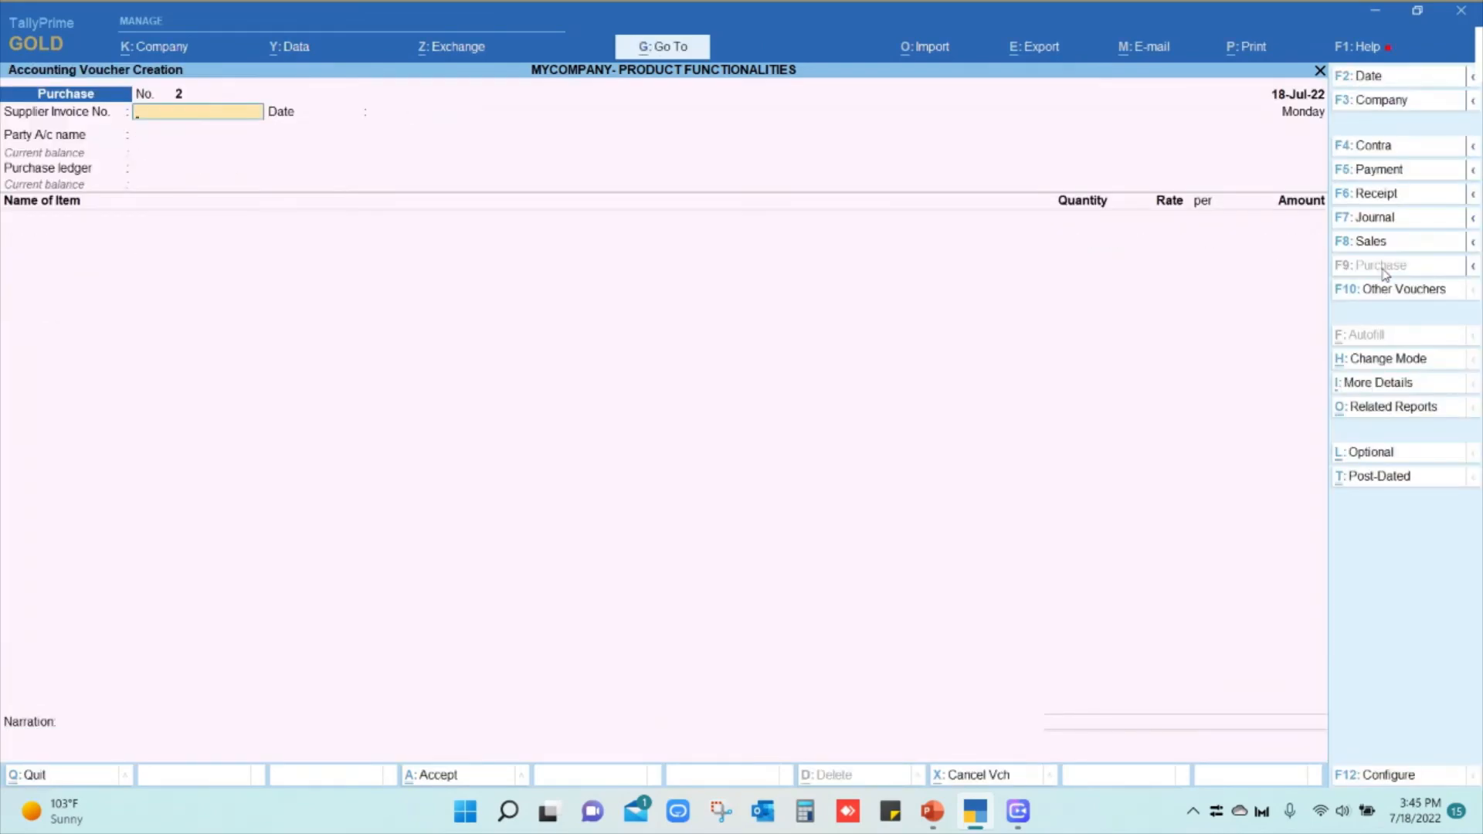
From Gateway, open Account Books > Ledger and display ESTREN TRADING LLC's ledger vouchers
{"action": "key", "text": "Escape"}
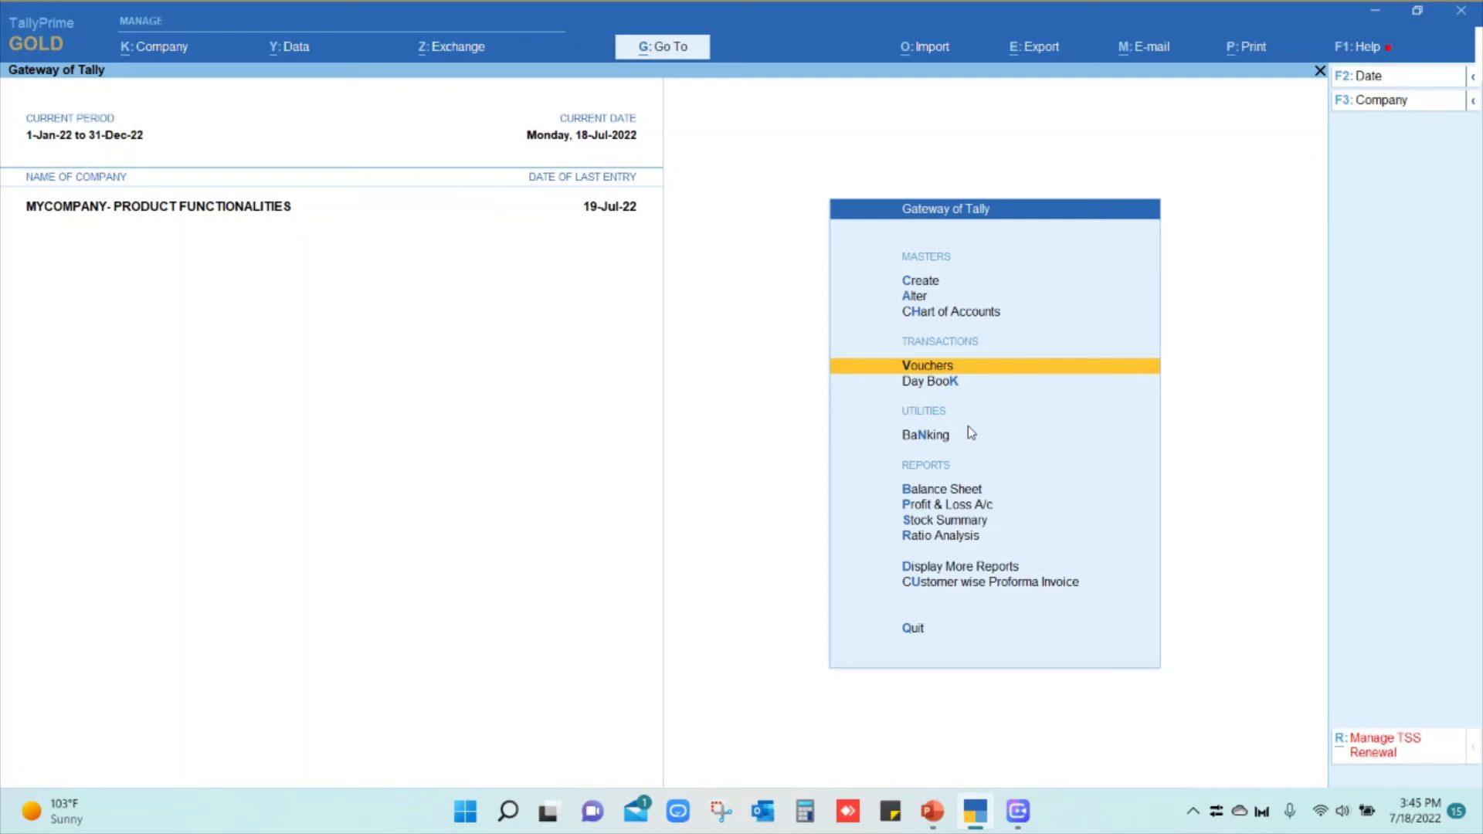
{"action": "key", "text": "Down"}
{"action": "key", "text": "Down"}
{"action": "key", "text": "Down"}
{"action": "key", "text": "Down"}
{"action": "key", "text": "Down"}
{"action": "key", "text": "Down"}
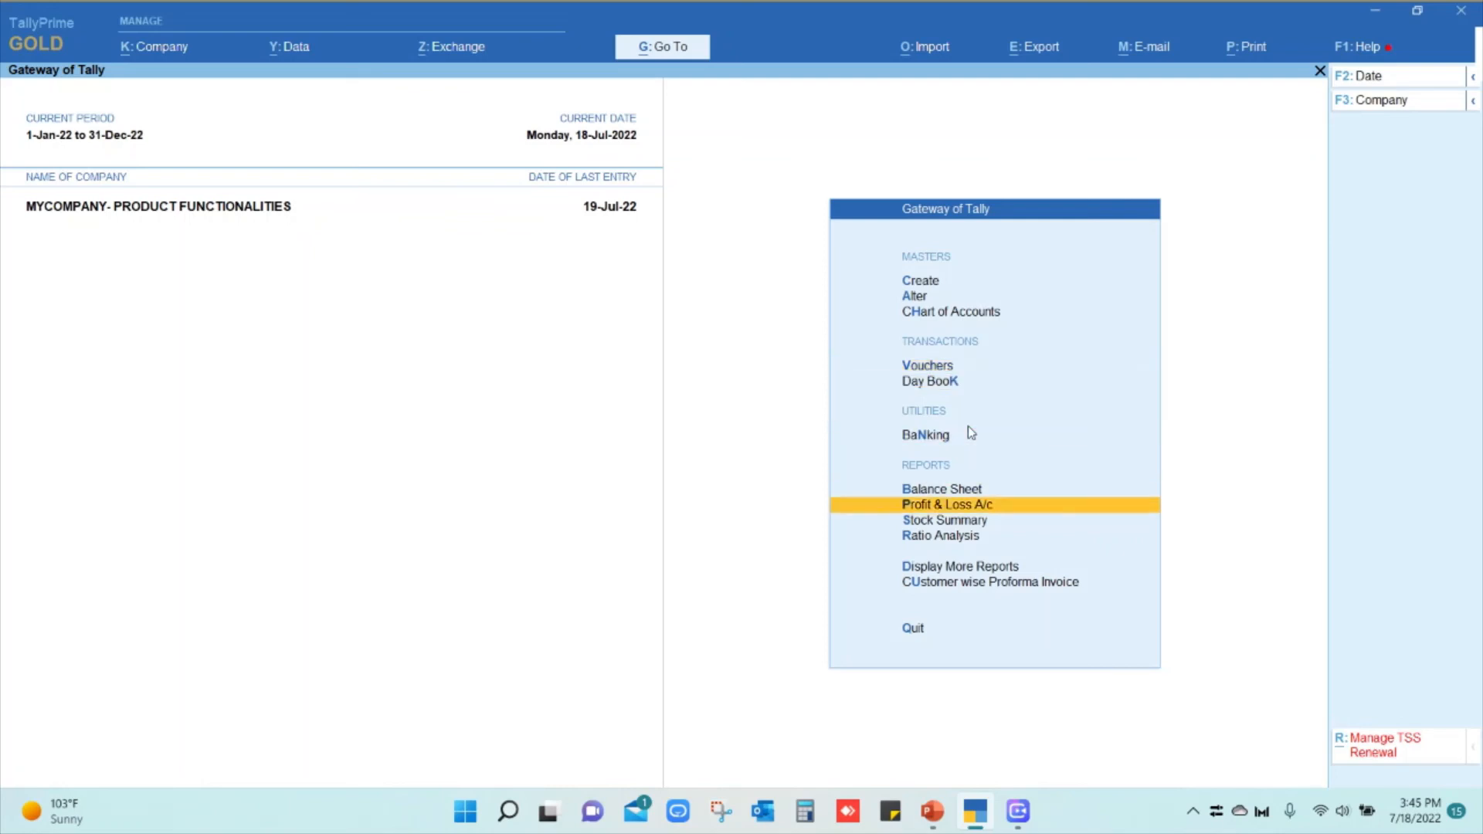
{"action": "key", "text": "Down"}
{"action": "key", "text": "Return"}
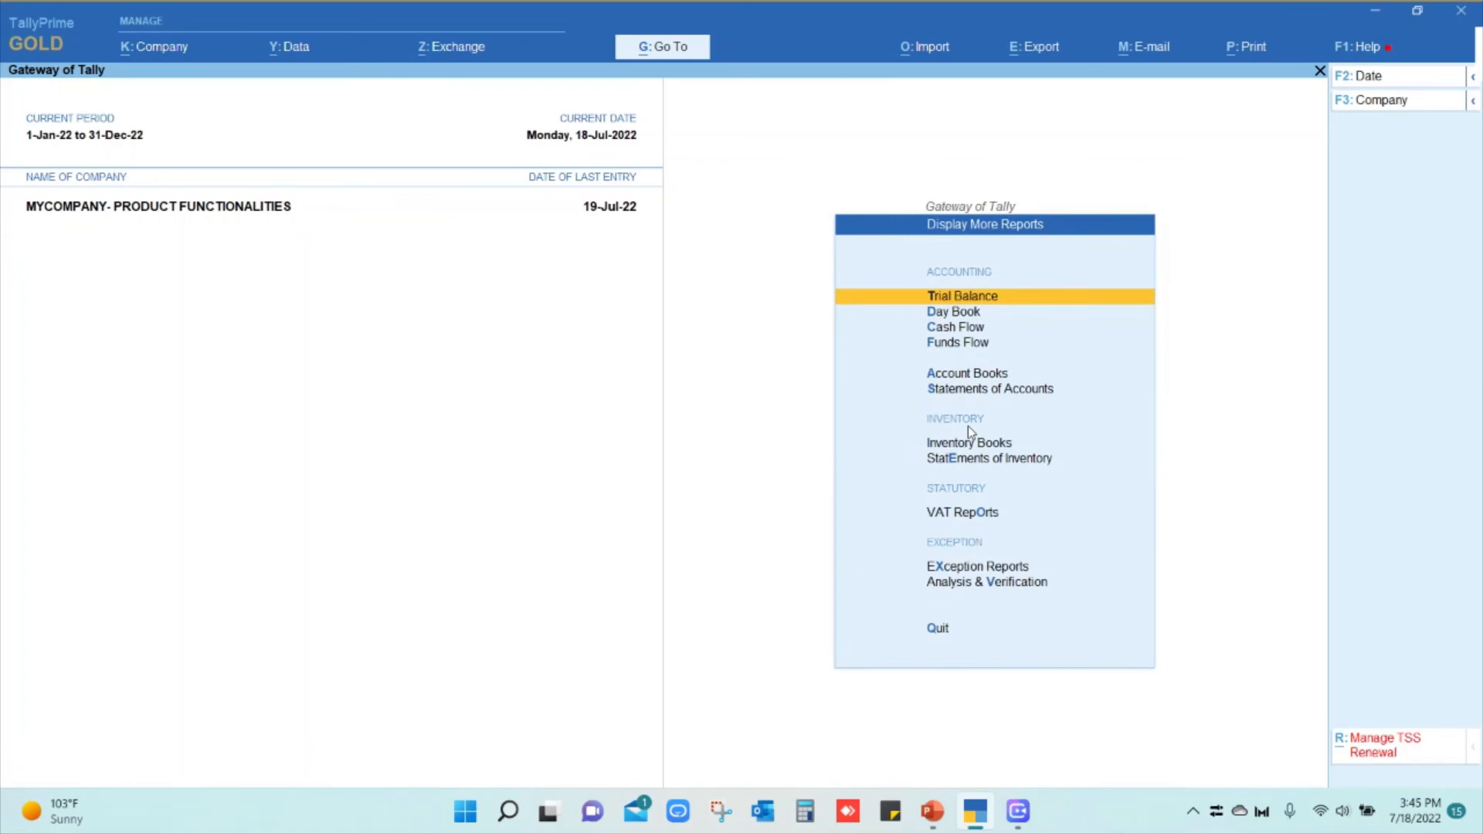
{"action": "key", "text": "Down"}
{"action": "key", "text": "Down"}
{"action": "key", "text": "Down"}
{"action": "key", "text": "Down"}
{"action": "key", "text": "Return"}
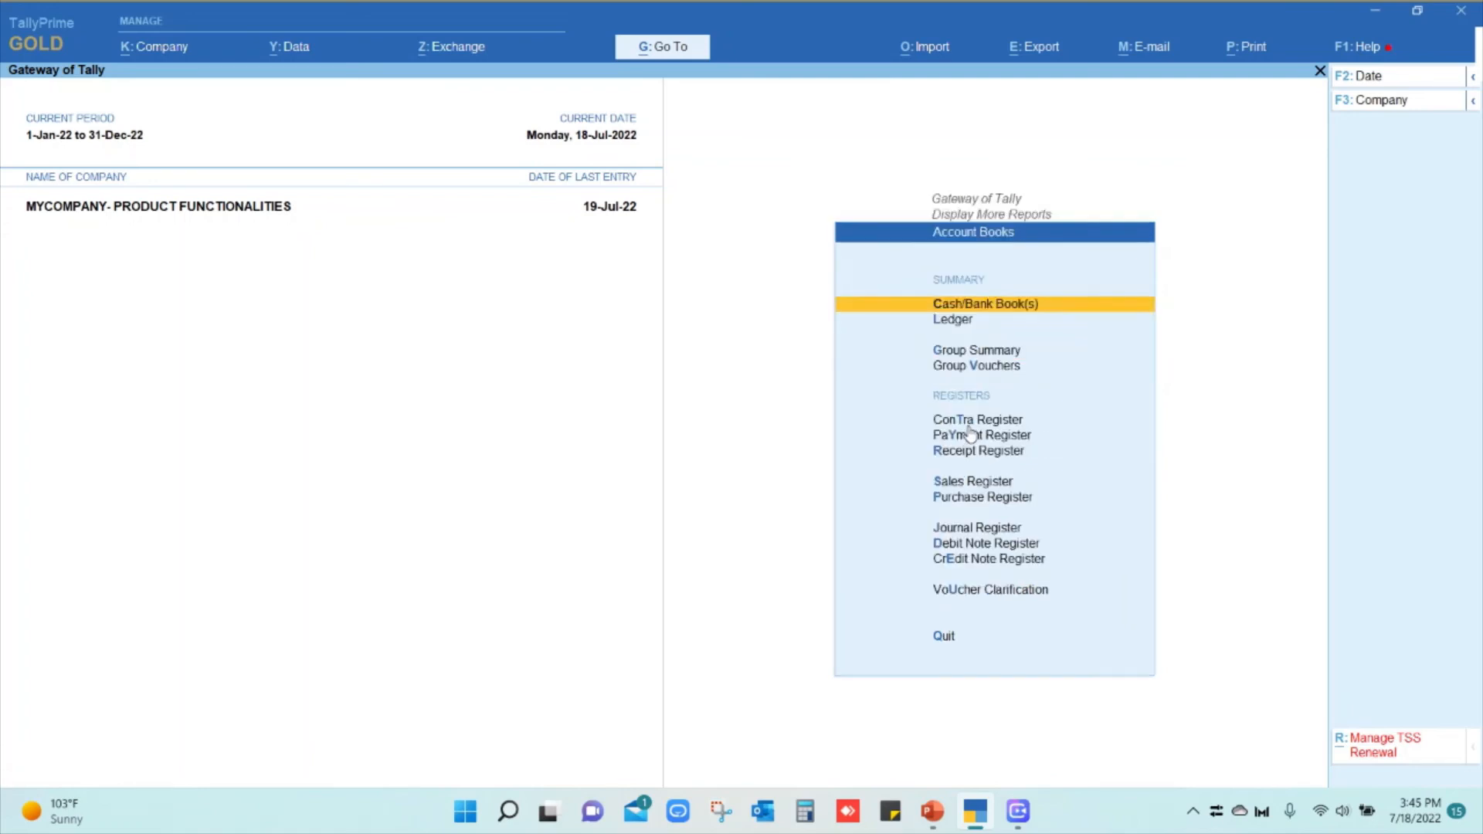
{"action": "key", "text": "Down"}
{"action": "key", "text": "Return"}
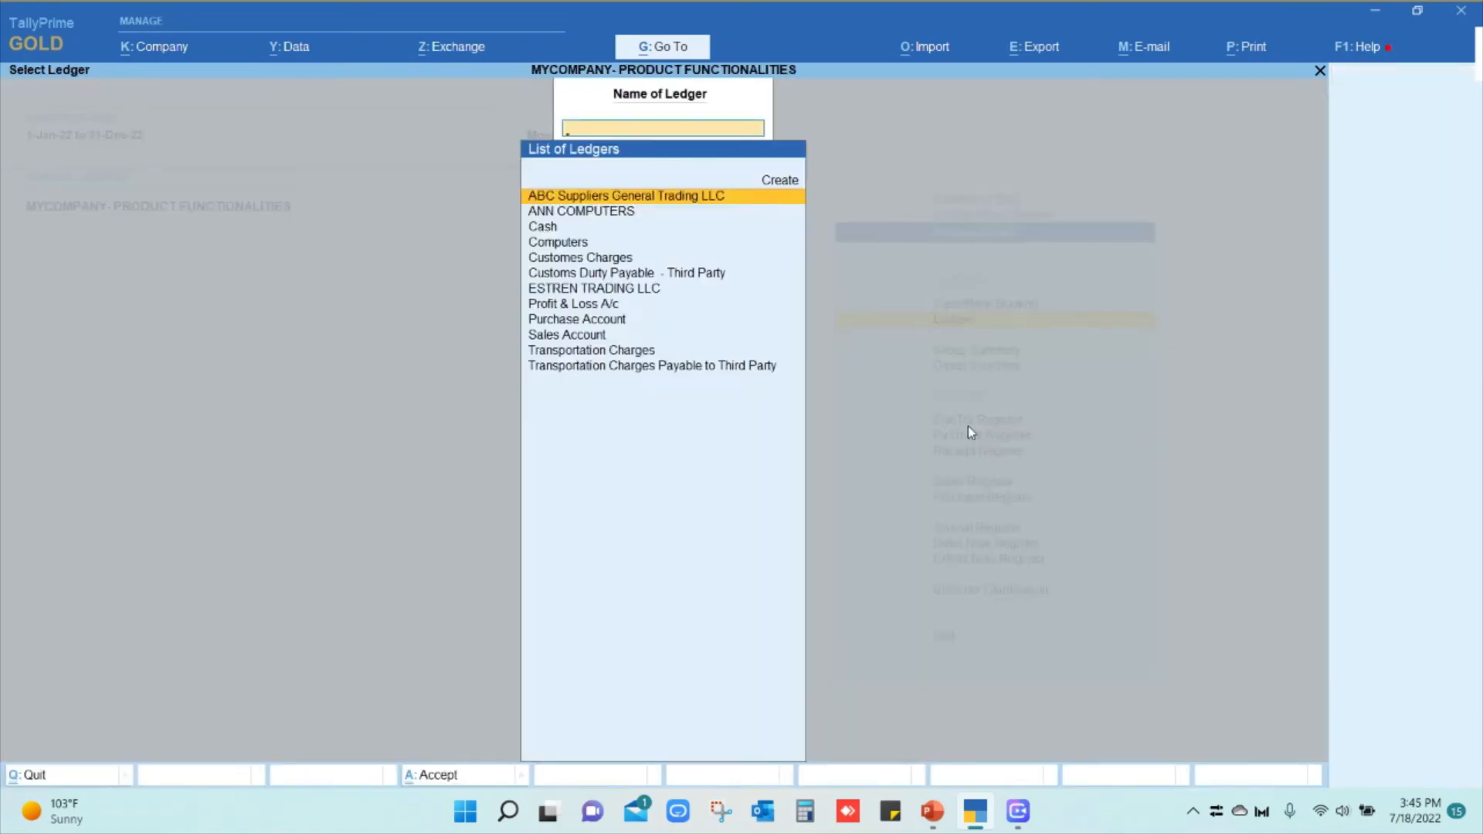
{"action": "key", "text": "Down"}
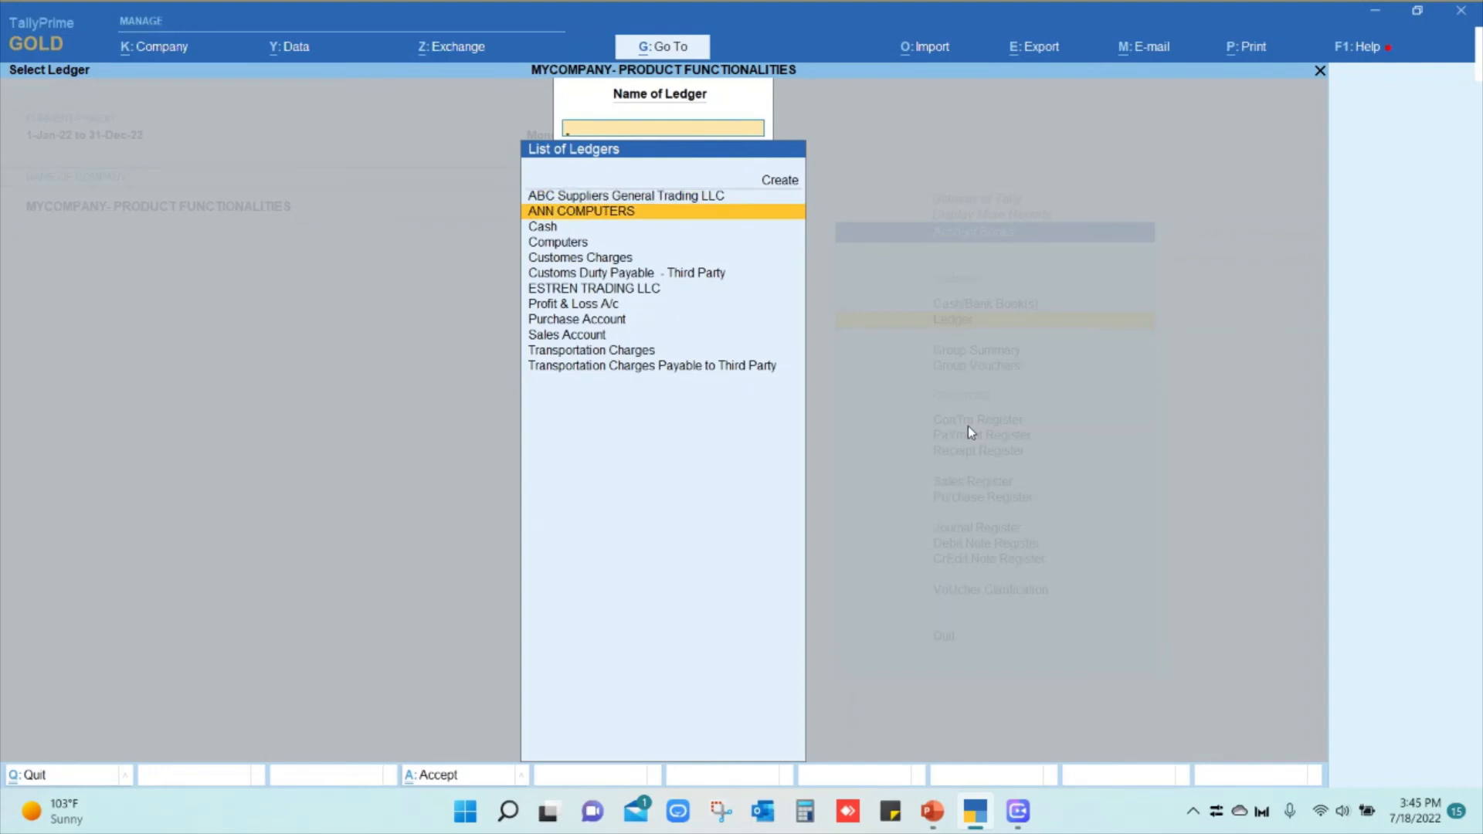
{"action": "key", "text": "Down"}
{"action": "key", "text": "Down"}
{"action": "key", "text": "Down"}
{"action": "key", "text": "Down"}
{"action": "key", "text": "Down"}
{"action": "key", "text": "Return"}
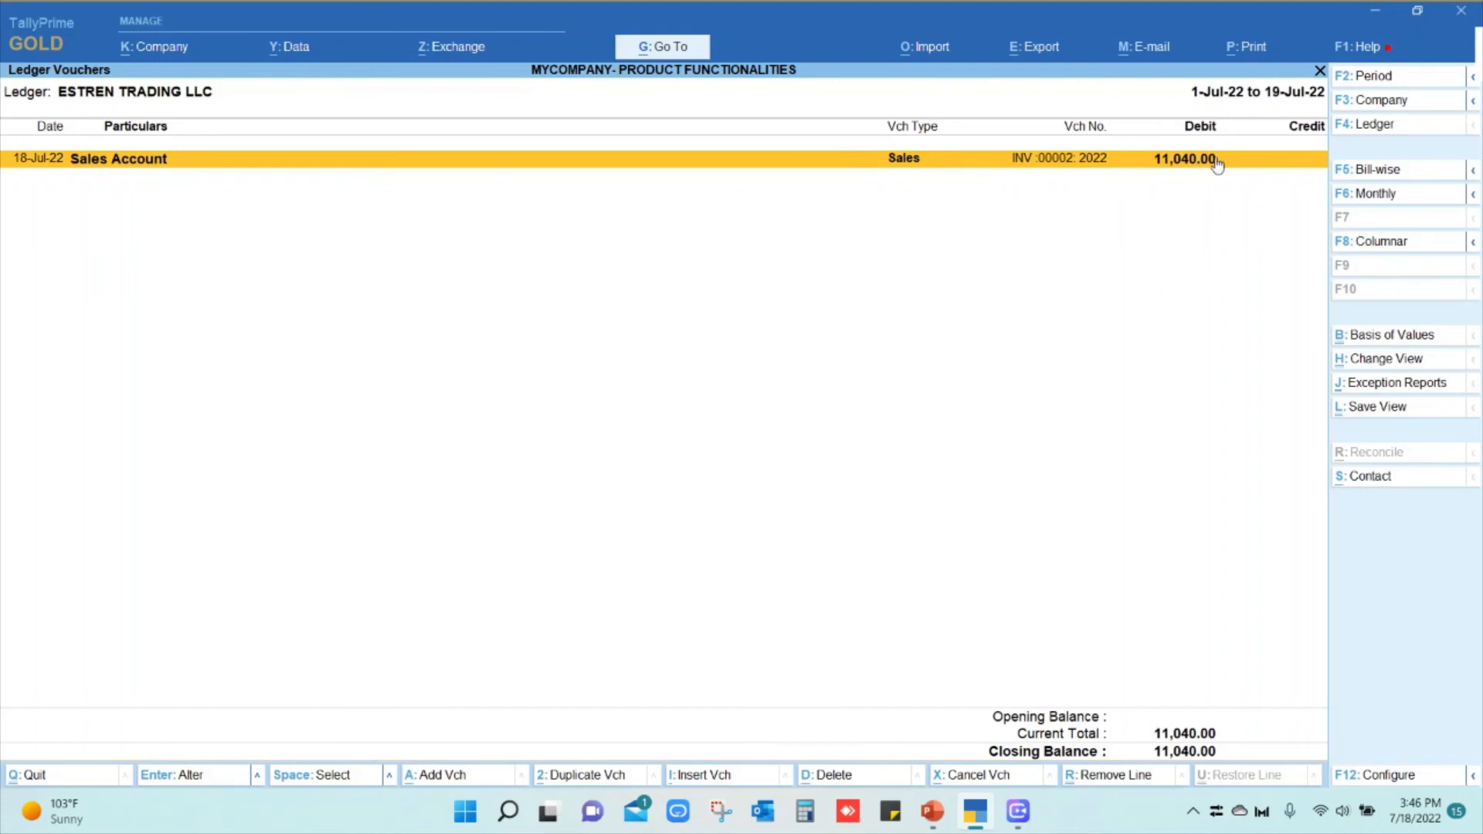
Set Basis of Values to show forex transactions only, displaying the sale as 3,000.00 $
{"action": "left_click", "coordinate": [1388, 340]}
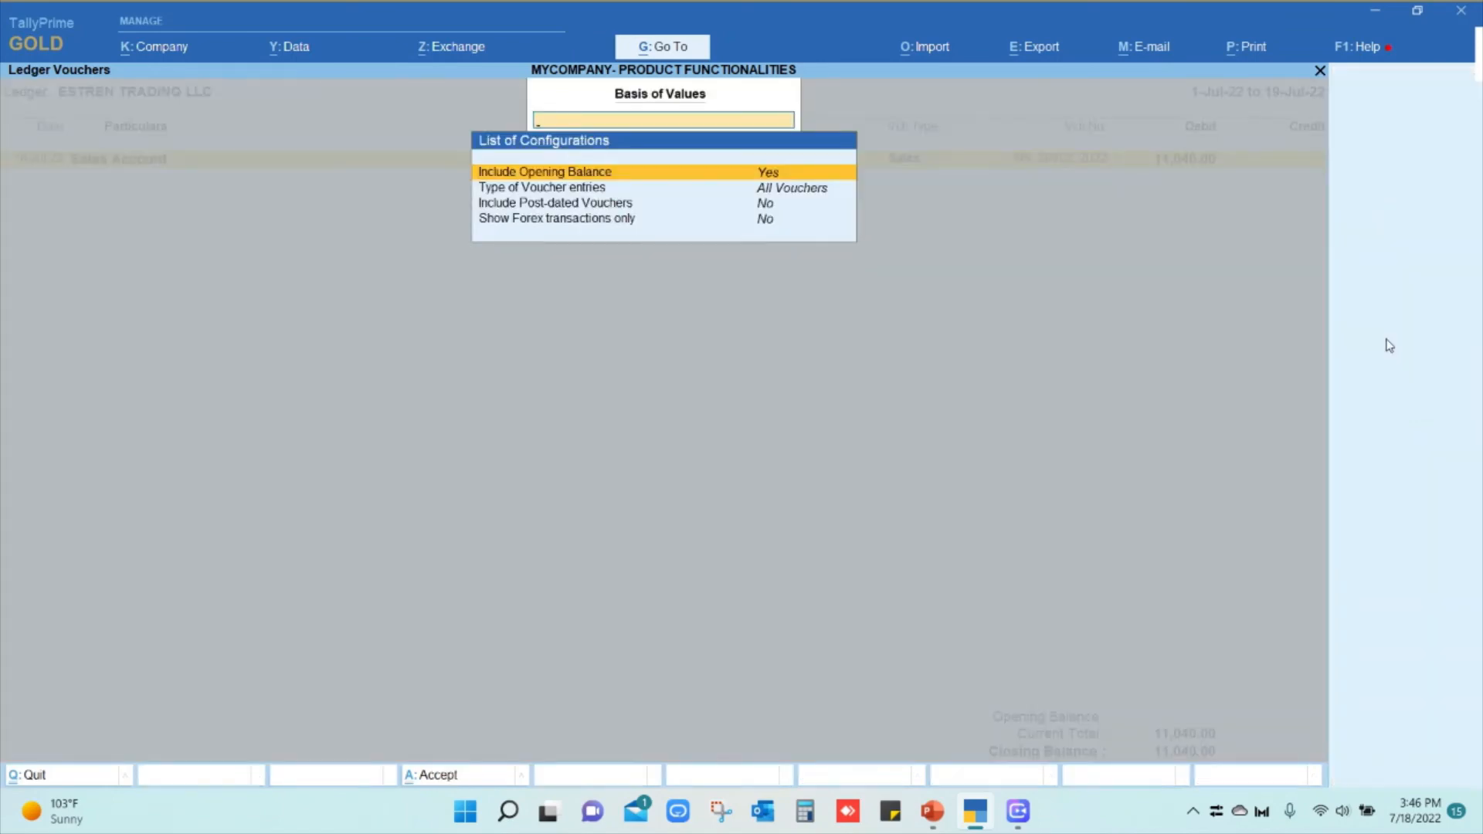
{"action": "key", "text": "Down"}
{"action": "key", "text": "Down"}
{"action": "key", "text": "Down"}
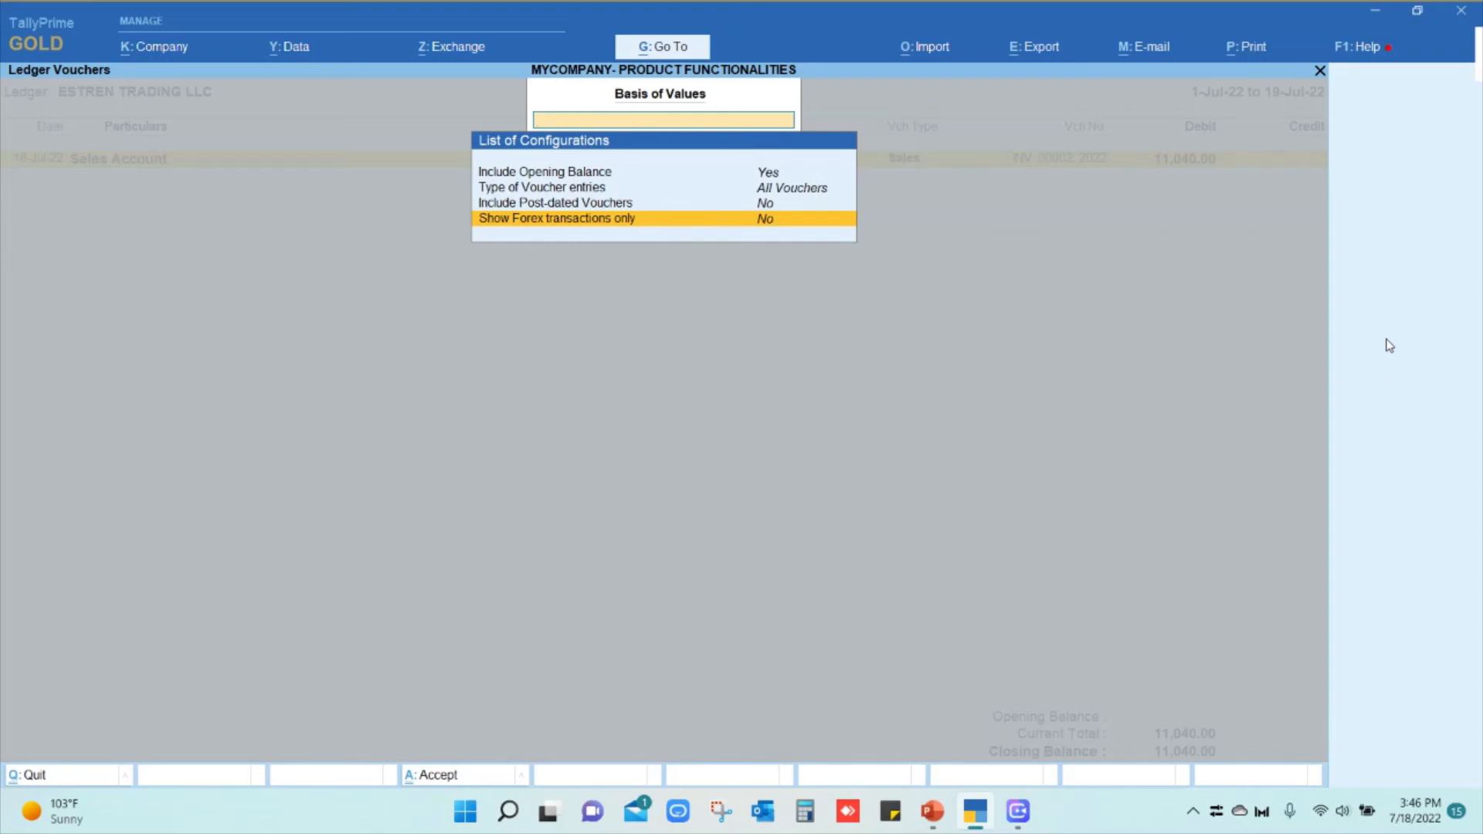
{"action": "key", "text": "Return"}
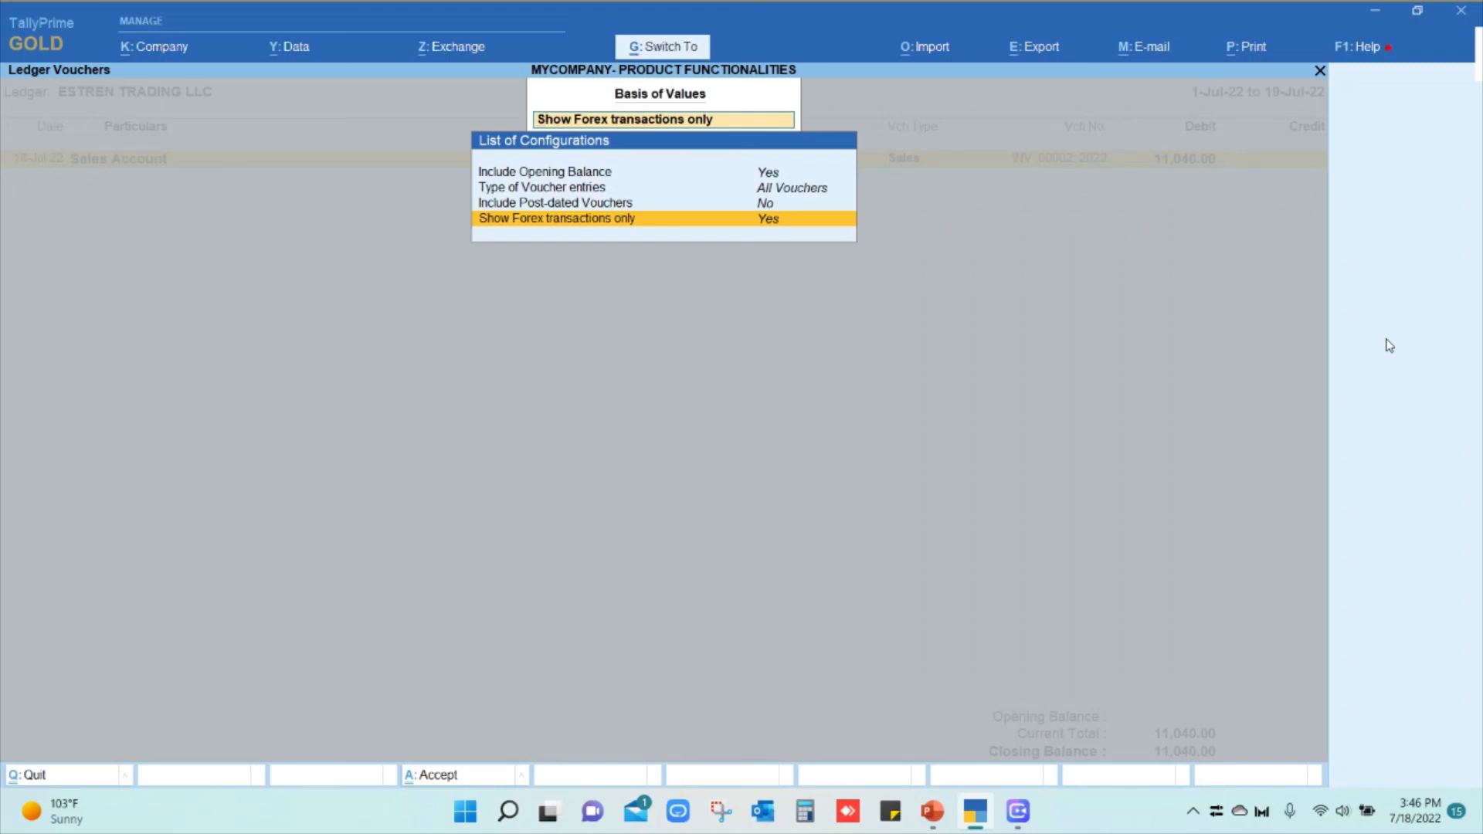
{"action": "key", "text": "Return"}
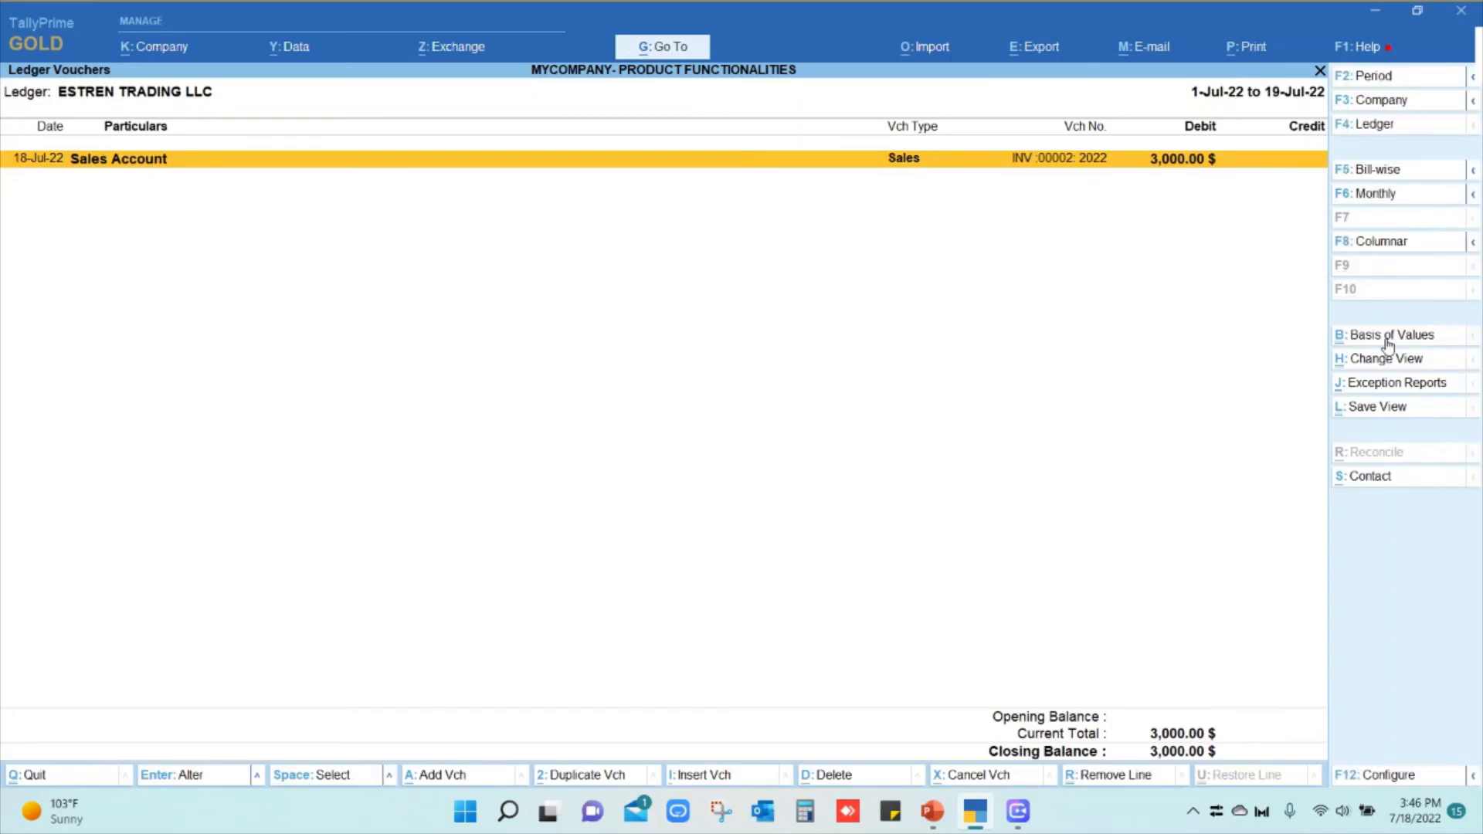